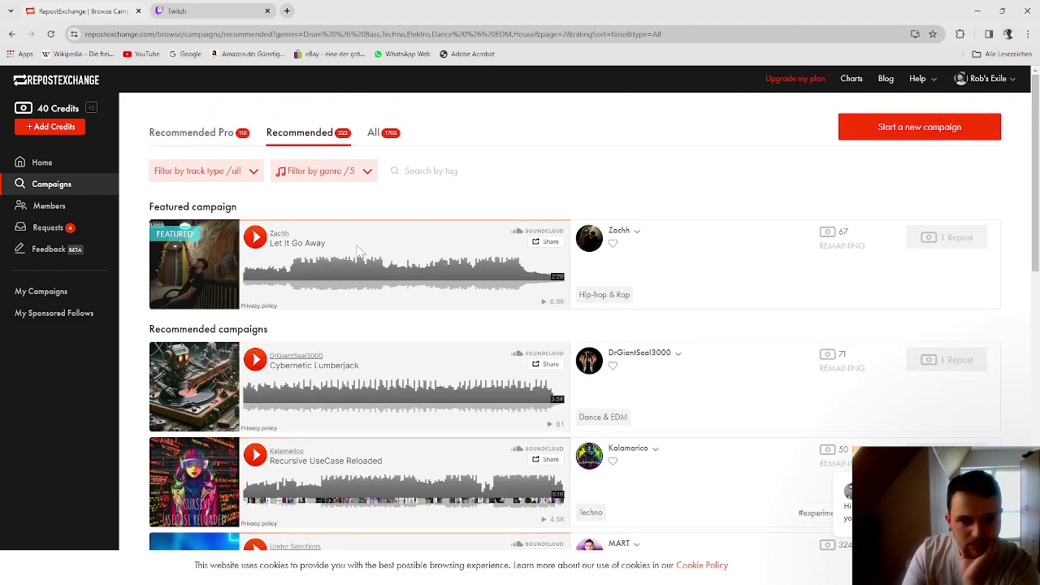
# Step: Start playing the track "Recursive UseCase Reloaded" from the recommended campaigns
pyautogui.scroll(-1, 360, 254)
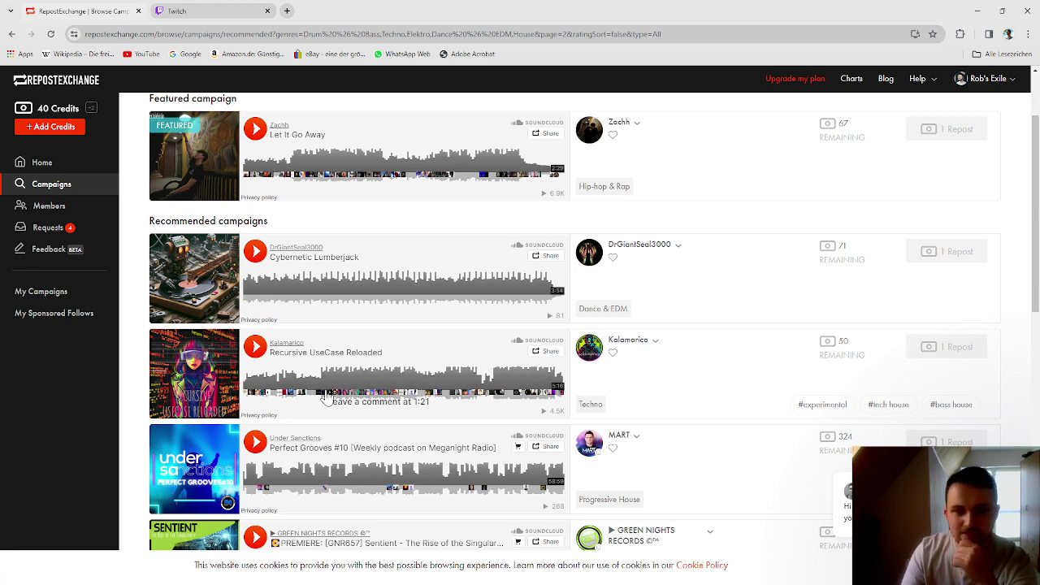
pyautogui.scroll(1, 336, 366)
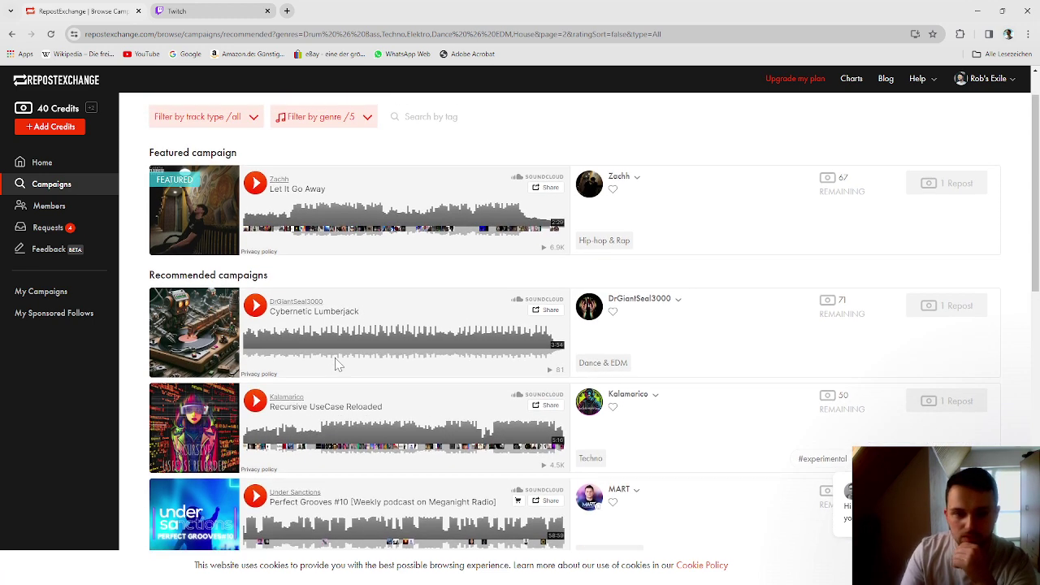
pyautogui.scroll(-1, 339, 364)
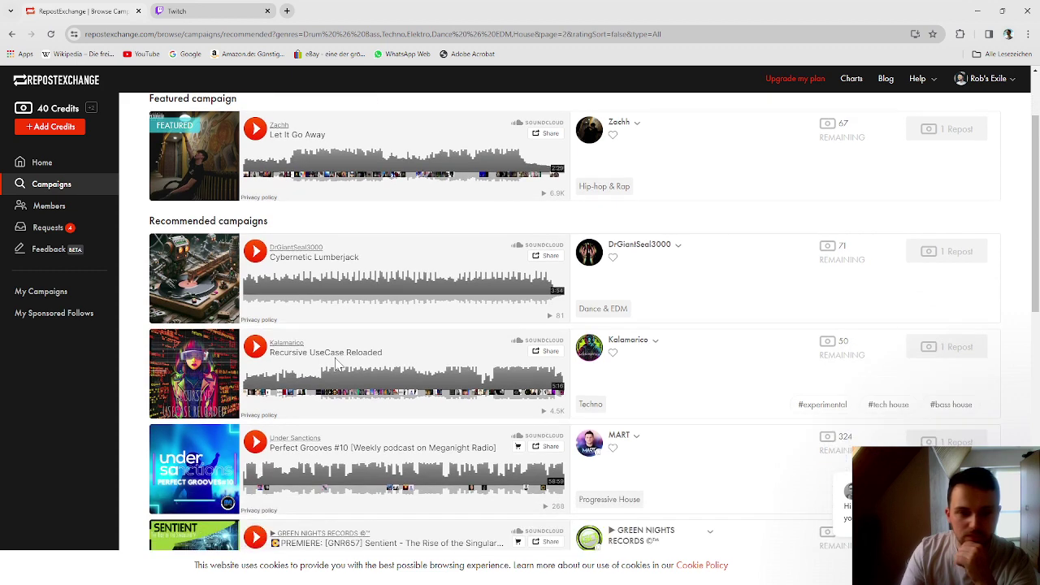
pyautogui.click(255, 348)
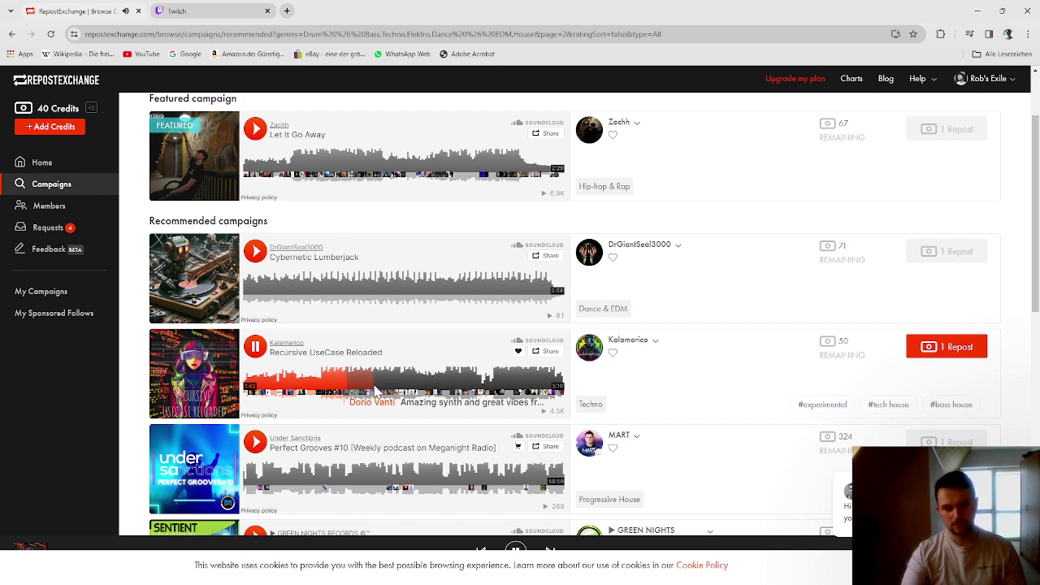
# Step: Open the repost form for "Recursive UseCase Reloaded" and turn off following both the artist and the sponsored account
pyautogui.click(937, 350)
pyautogui.click(415, 212)
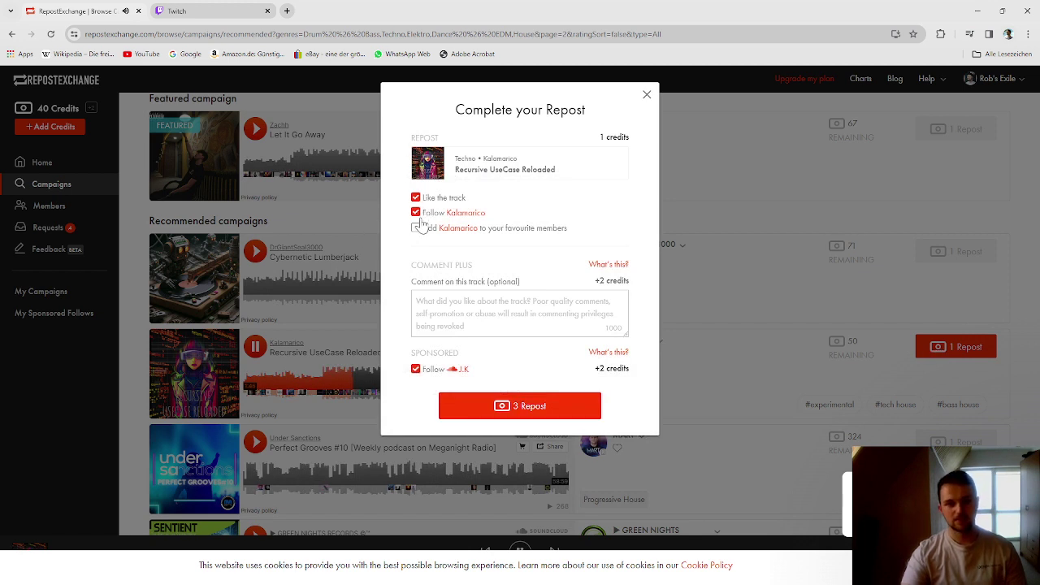
pyautogui.click(490, 297)
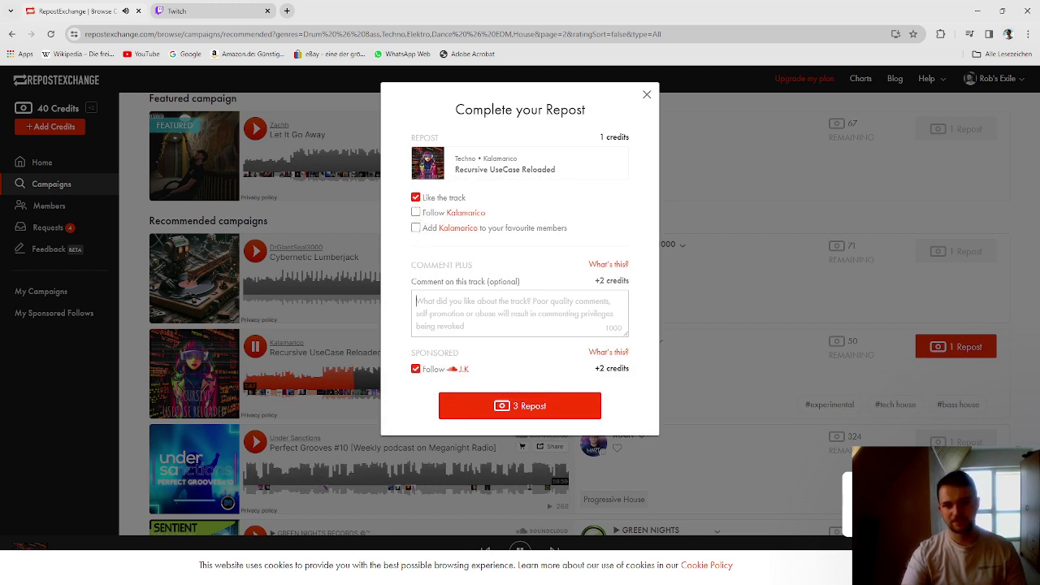
pyautogui.click(415, 369)
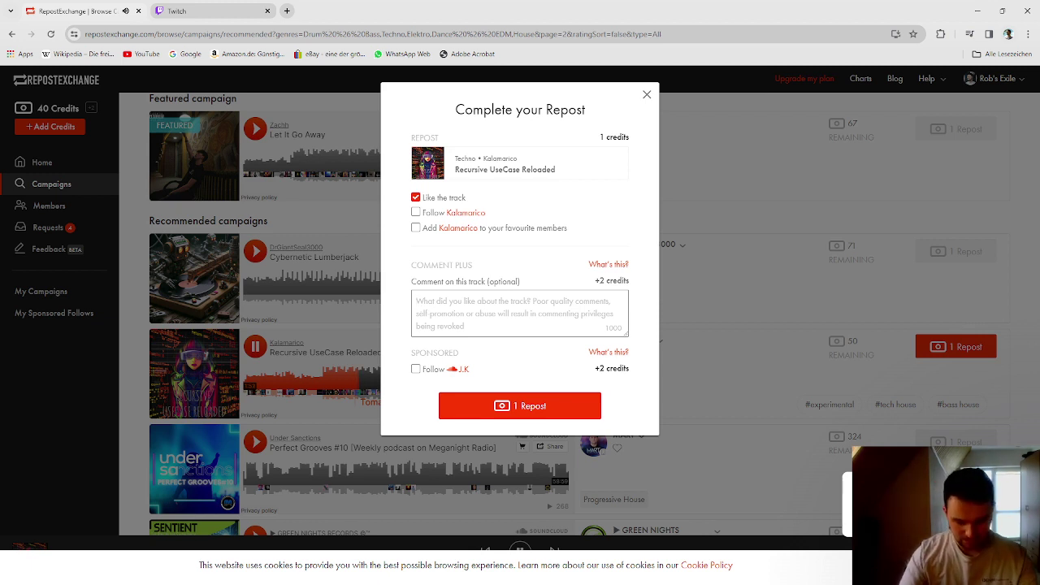
# Step: Enter the track comment "nice one! I like these crazy sounds!" in the repost form
pyautogui.write('nice one!')
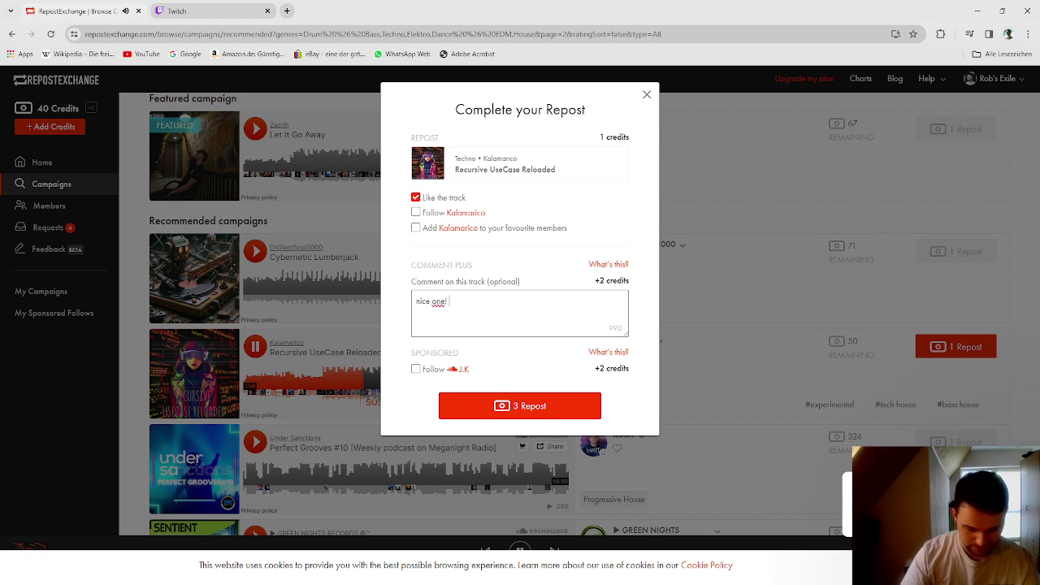
pyautogui.write(' I like ')
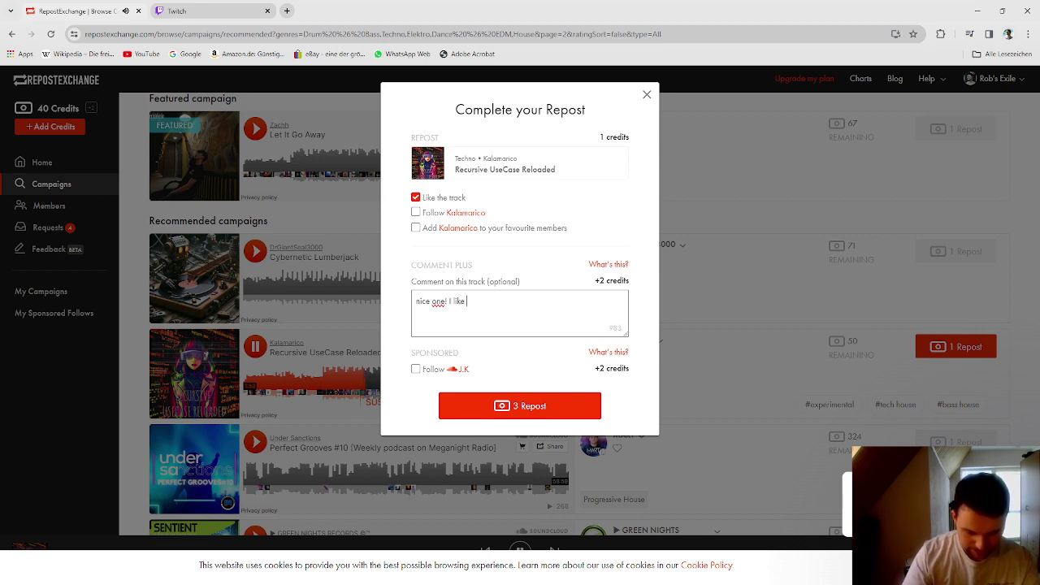
pyautogui.write('these ')
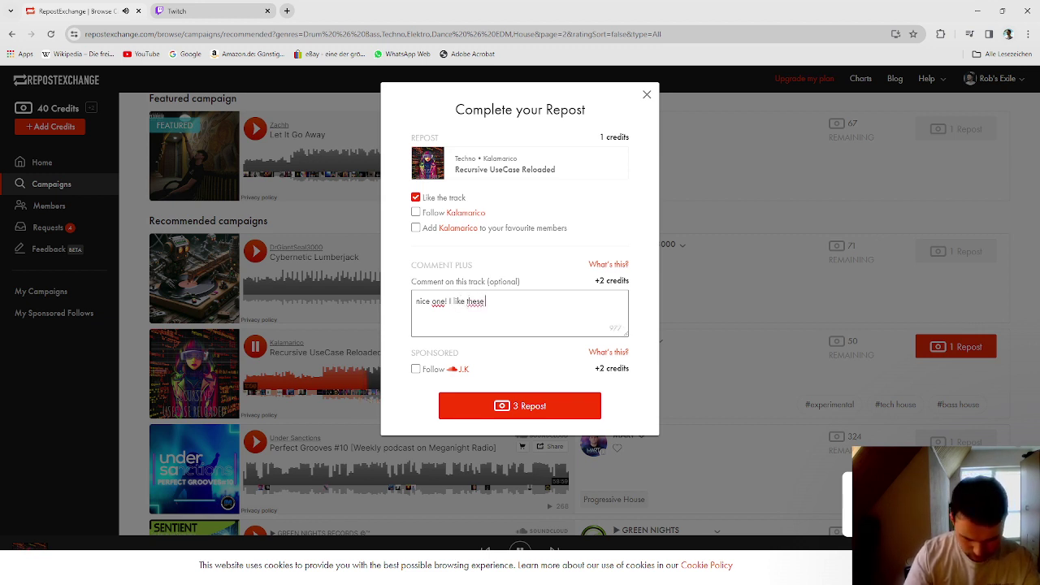
pyautogui.write('crazy ')
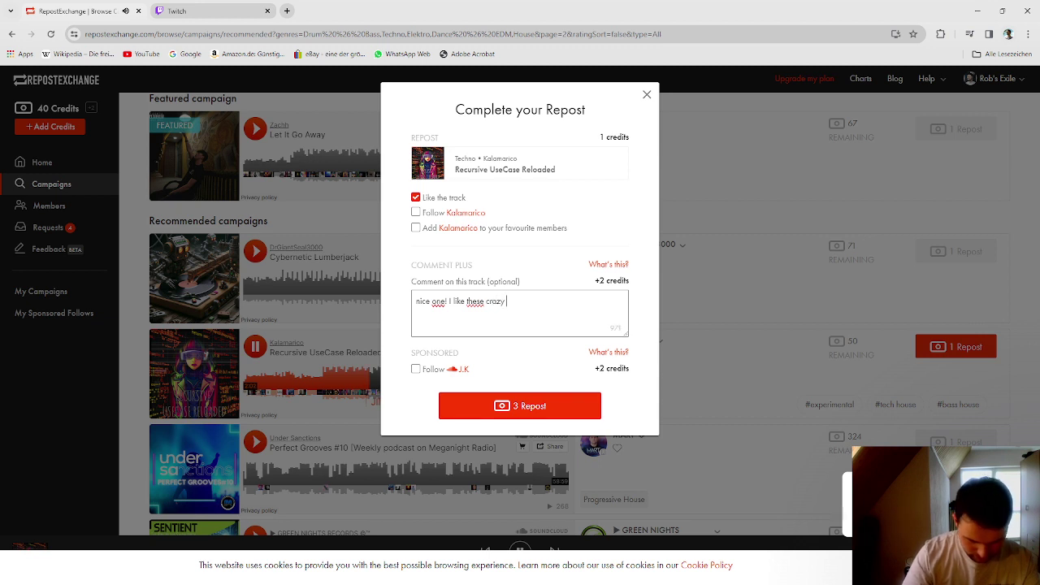
pyautogui.write('sounds')
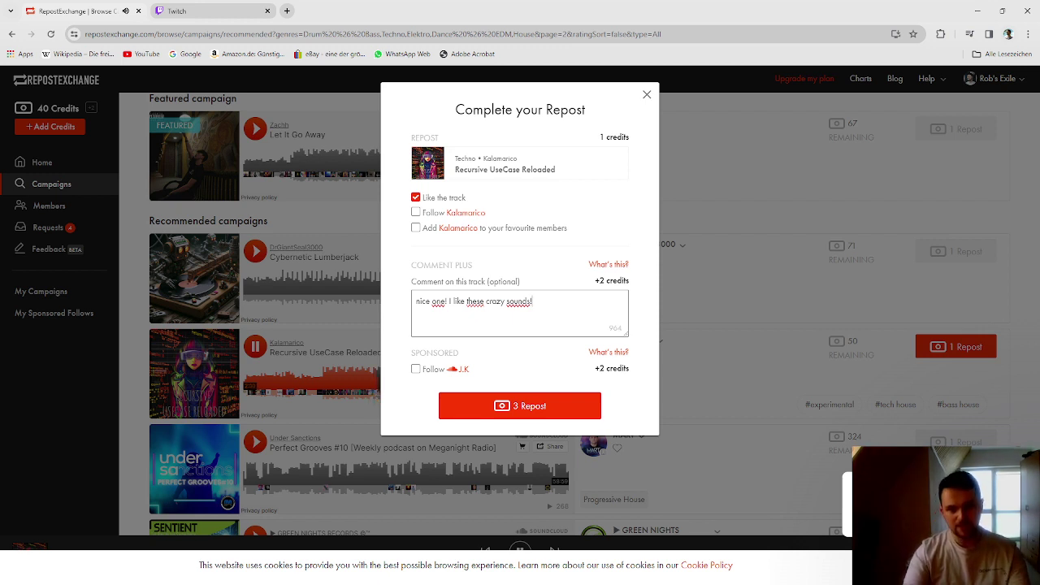
pyautogui.write('!')
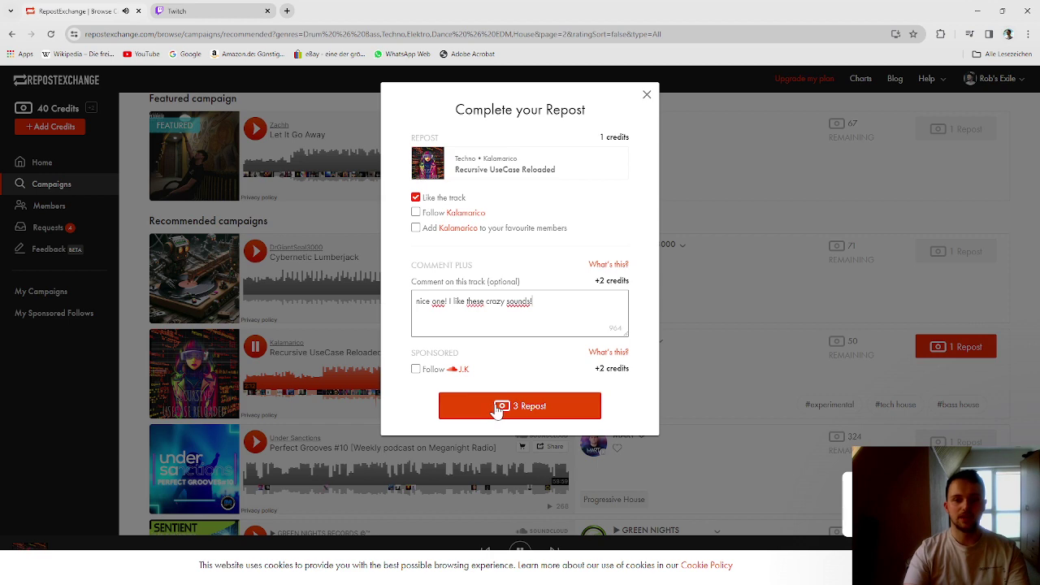
# Step: Submit the repost, rate the track 6 and pause its playback
pyautogui.click(530, 414)
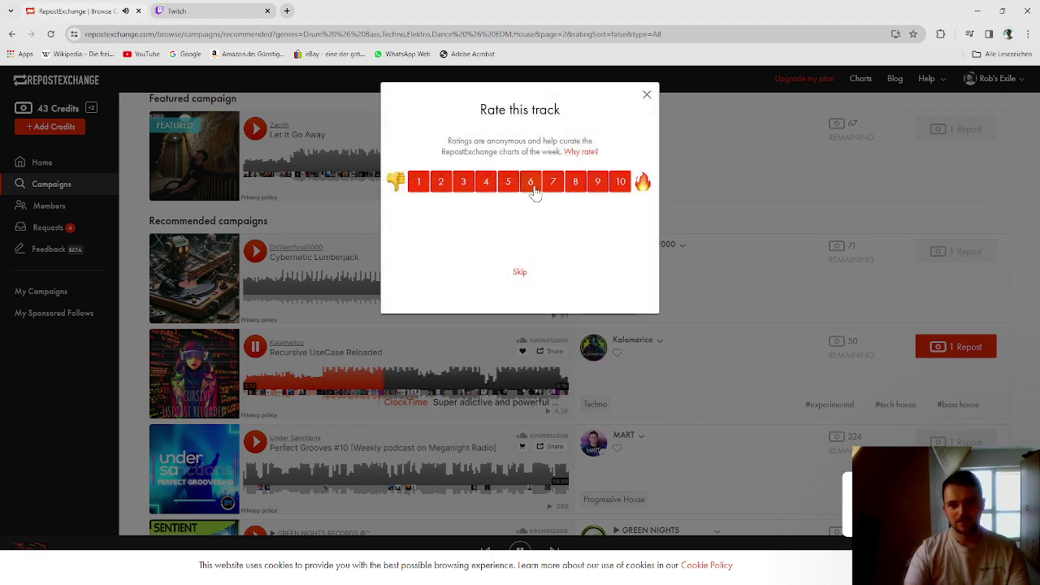
pyautogui.click(532, 183)
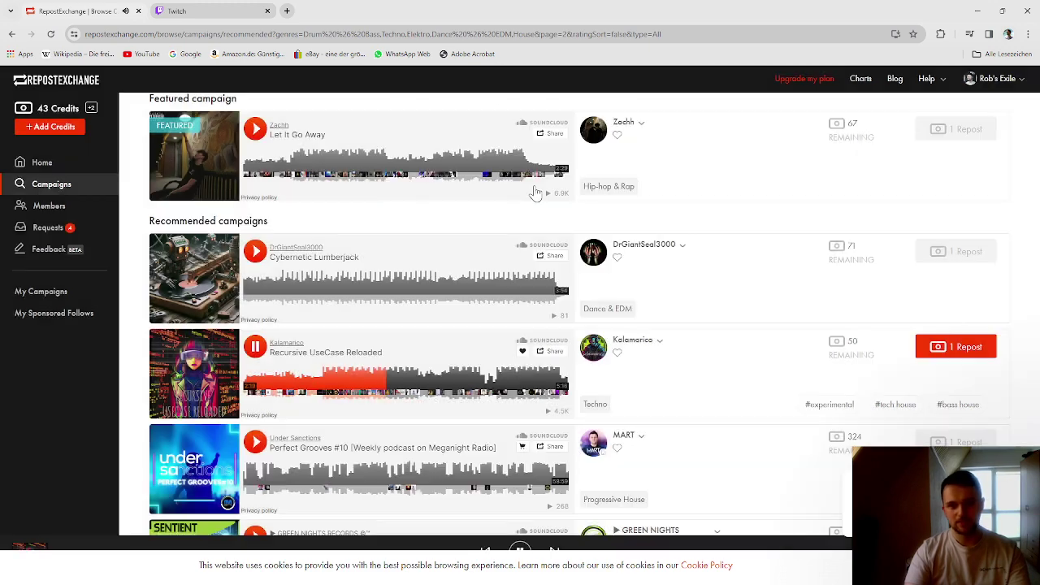
pyautogui.click(255, 348)
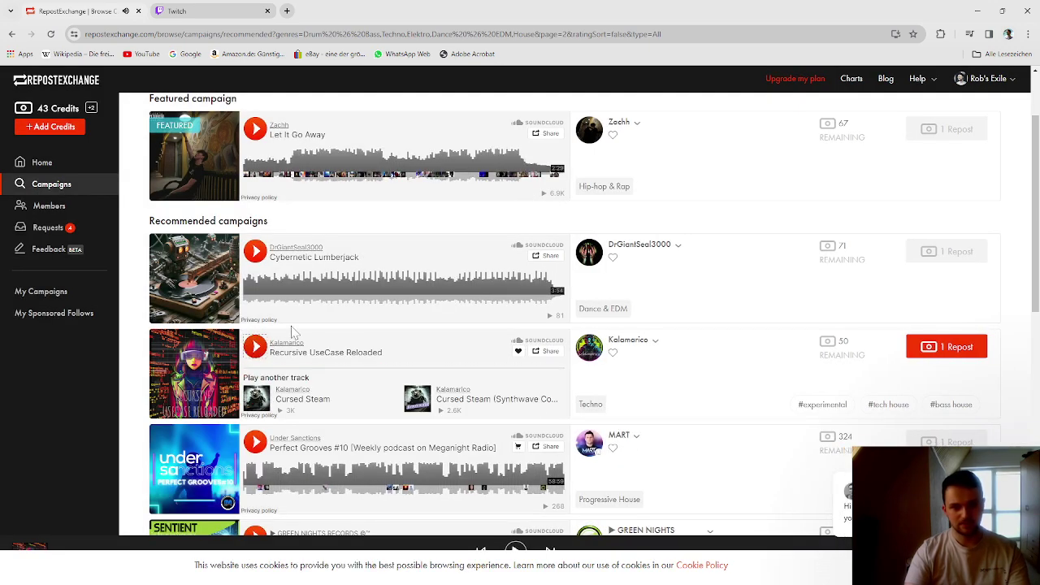
# Step: Browse the other recommended campaigns and claim the +2 bonus credits next to the credit balance
pyautogui.scroll(-3, 340, 341)
pyautogui.scroll(-3, 340, 354)
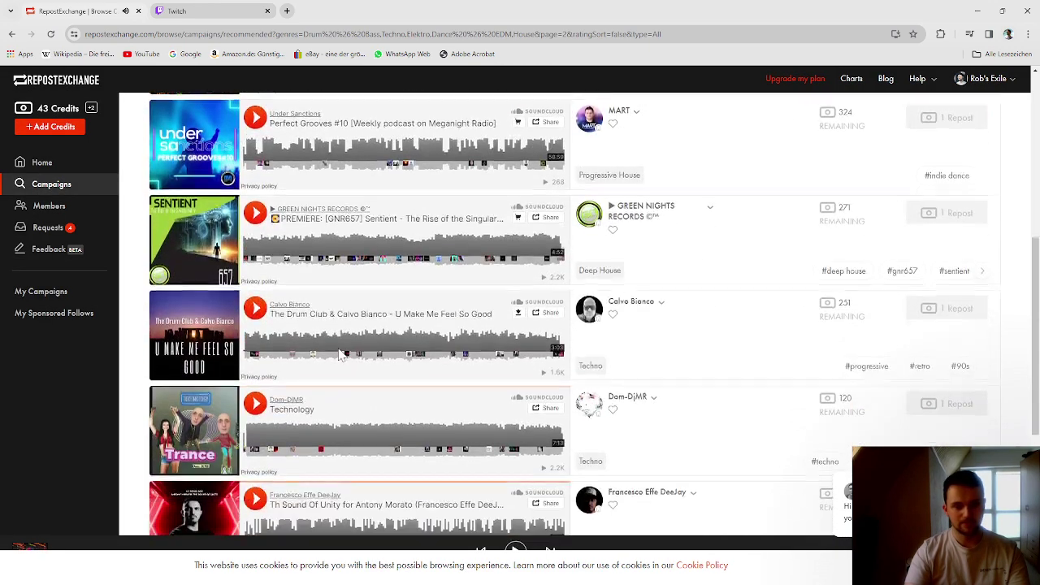
pyautogui.scroll(4, 343, 357)
pyautogui.scroll(-1, 345, 363)
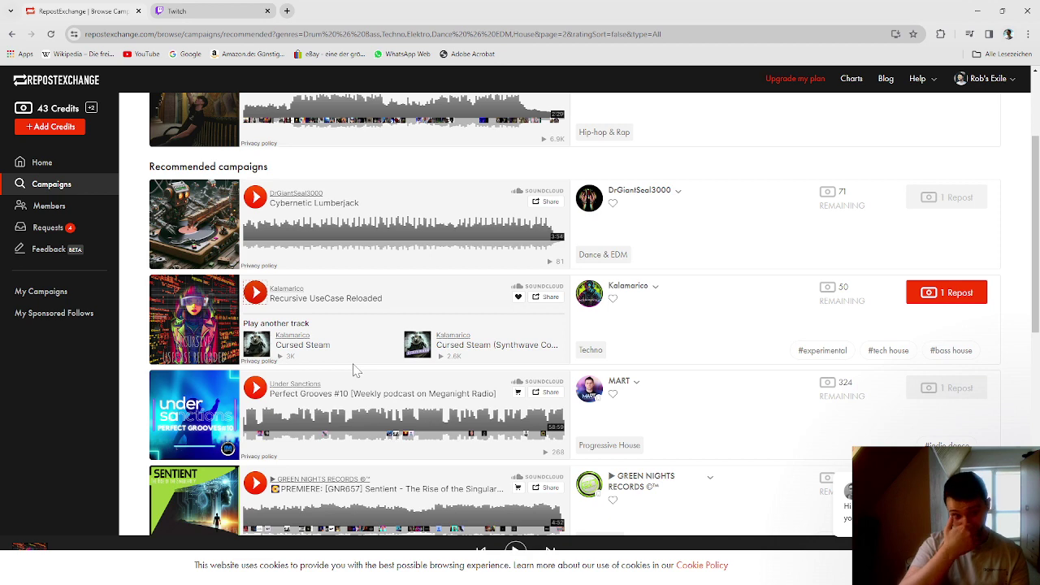
pyautogui.scroll(-2, 355, 368)
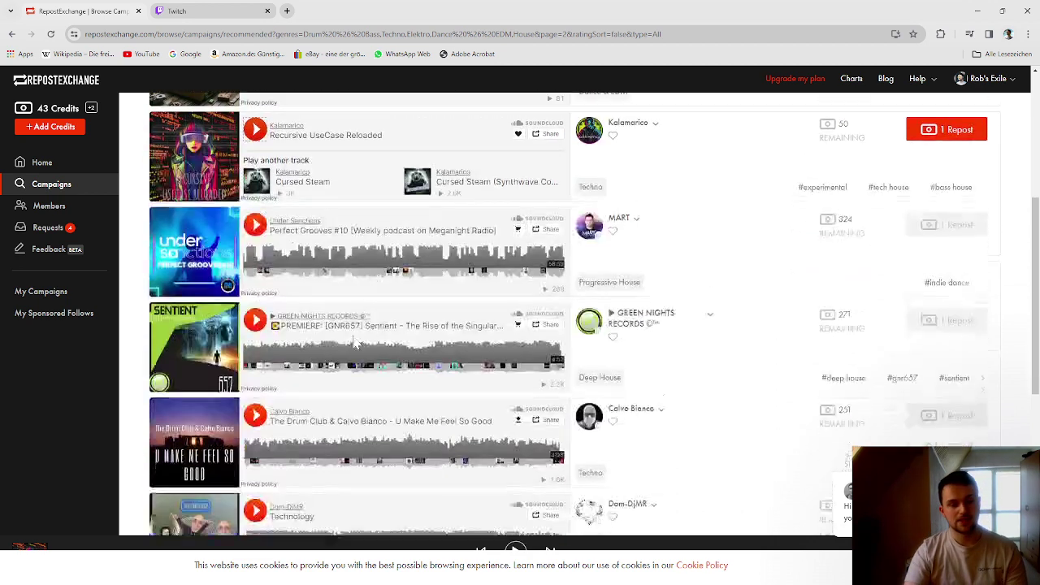
pyautogui.scroll(-1, 355, 343)
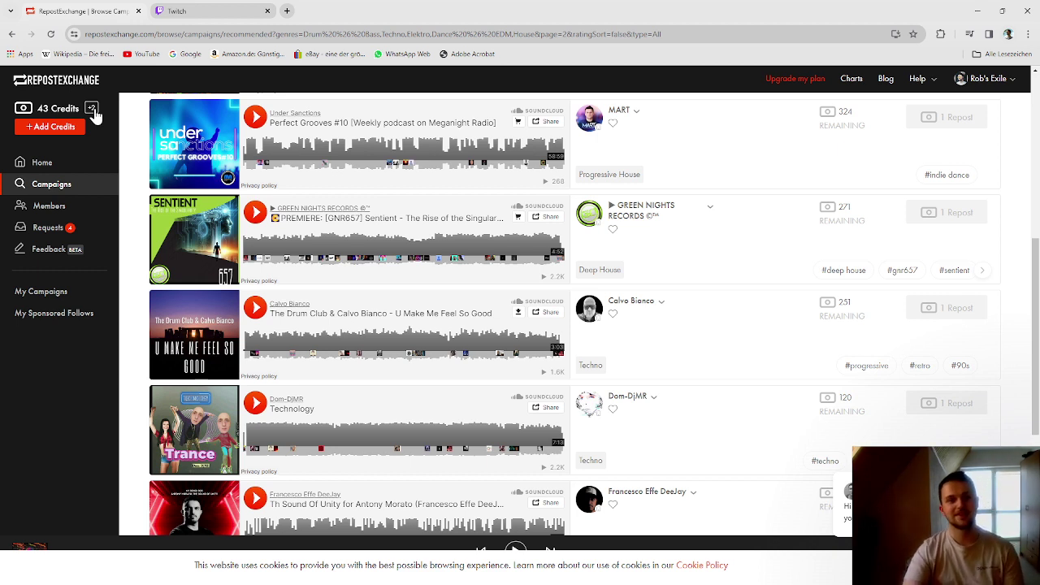
pyautogui.click(92, 109)
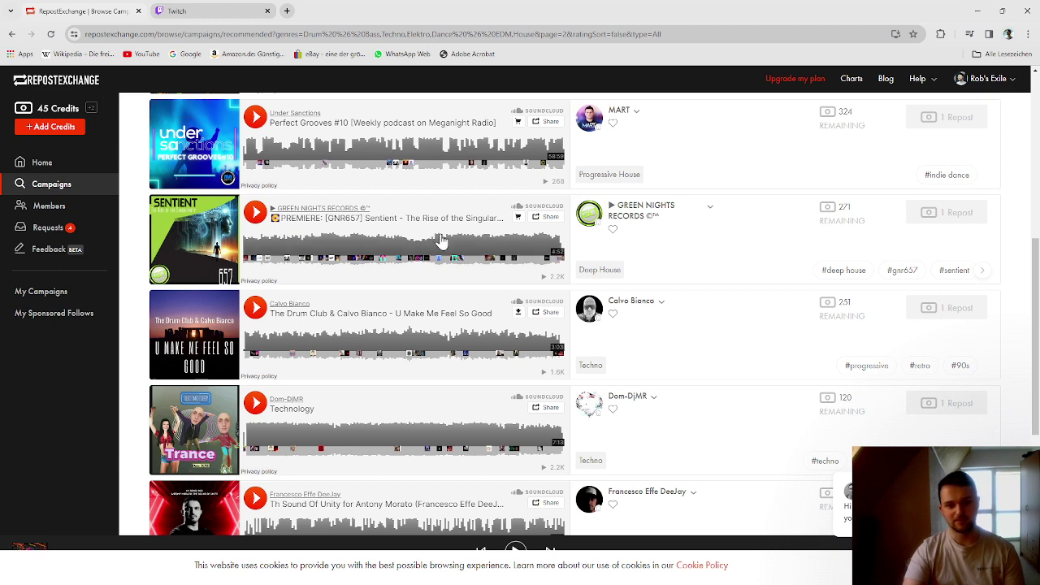
# Step: Listen to the recommended techno track "U Make Me Feel So Good" and pause it partway through
pyautogui.scroll(-3, 441, 239)
pyautogui.scroll(2, 472, 264)
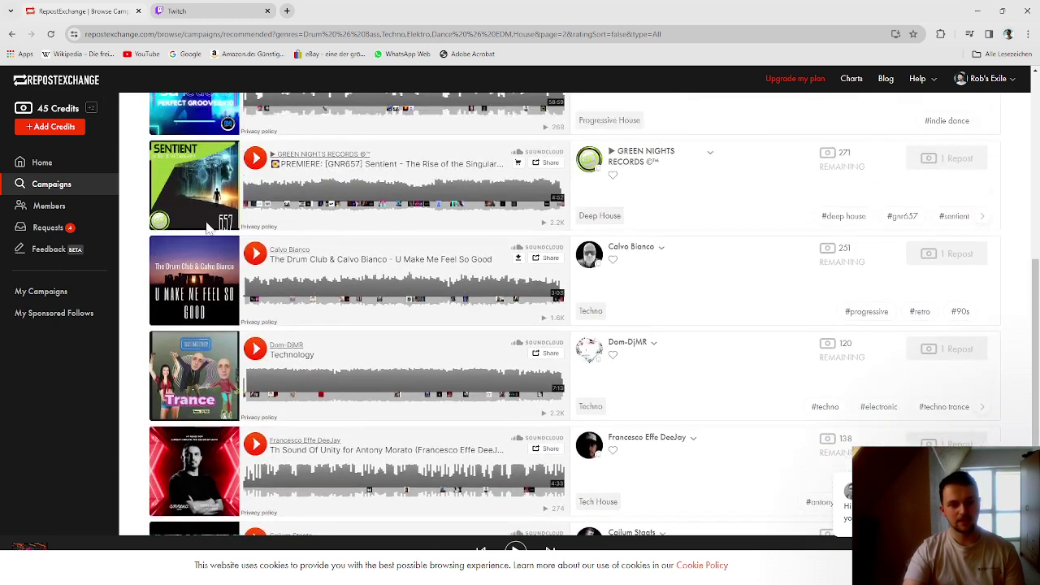
pyautogui.click(255, 254)
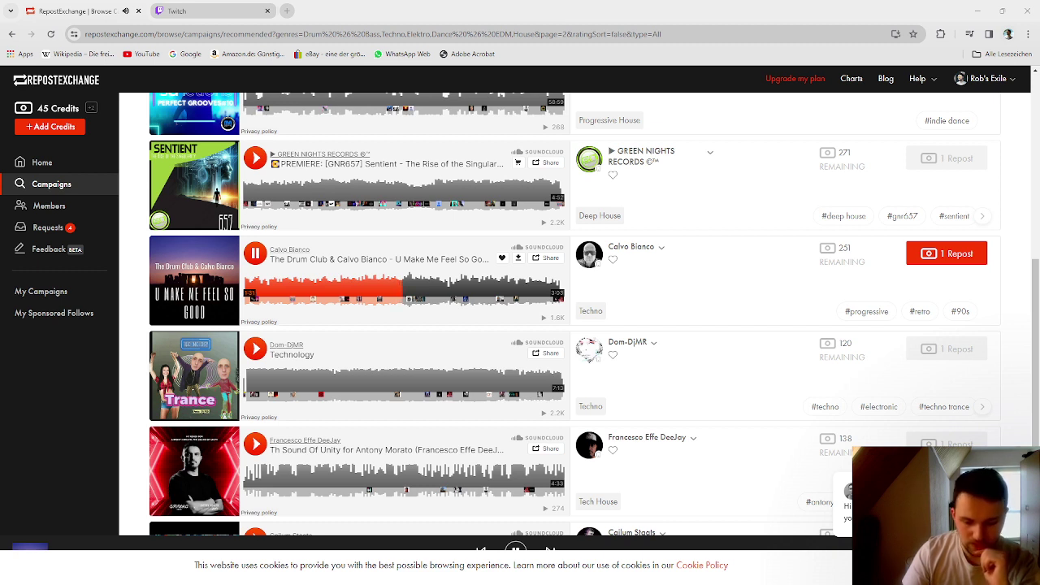
pyautogui.click(255, 256)
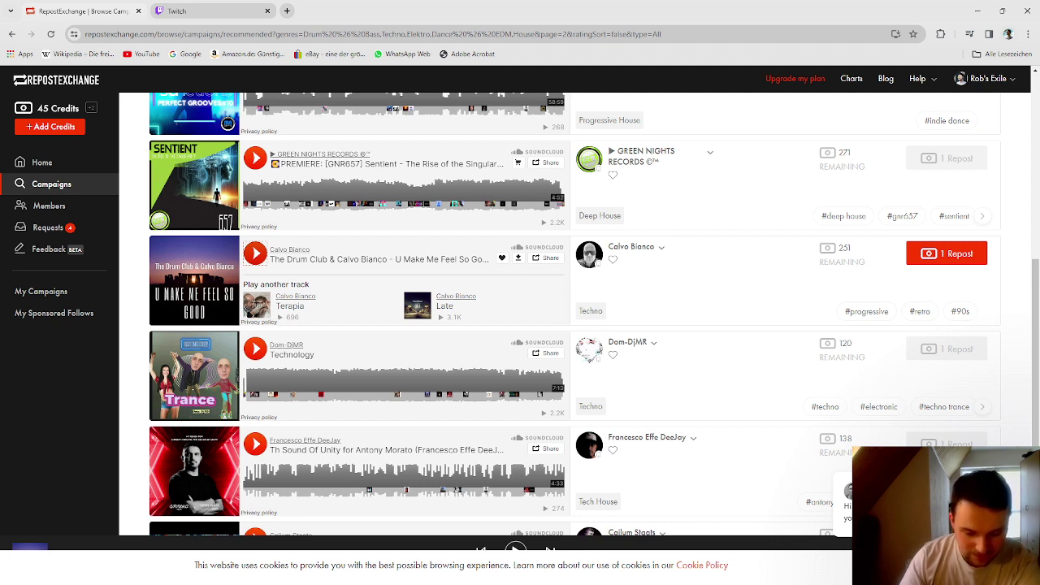
# Step: Open the repost form for "U Make Me Feel So Good" and turn off following the artist and the sponsored account
pyautogui.click(937, 257)
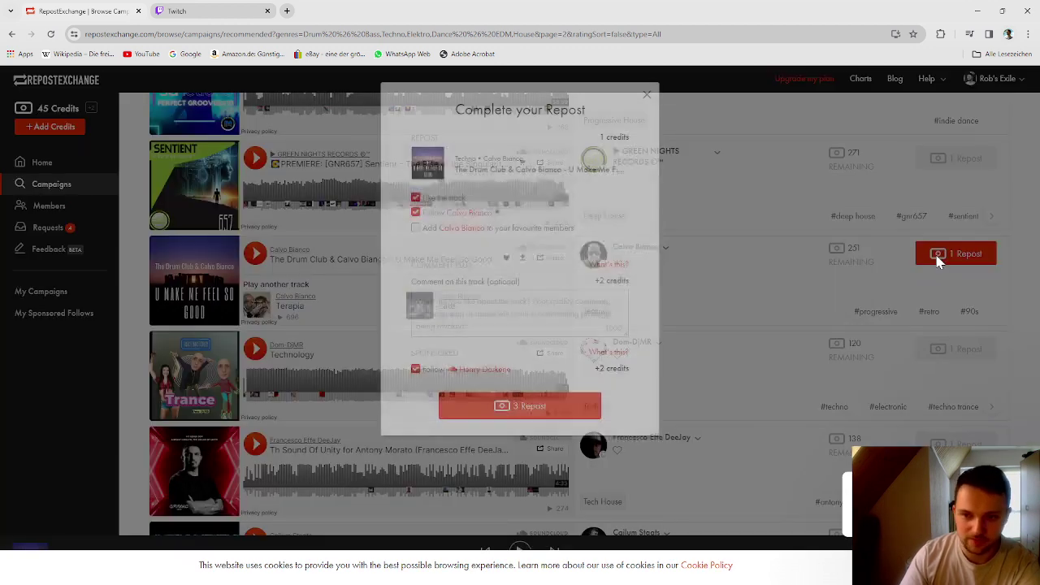
pyautogui.click(415, 212)
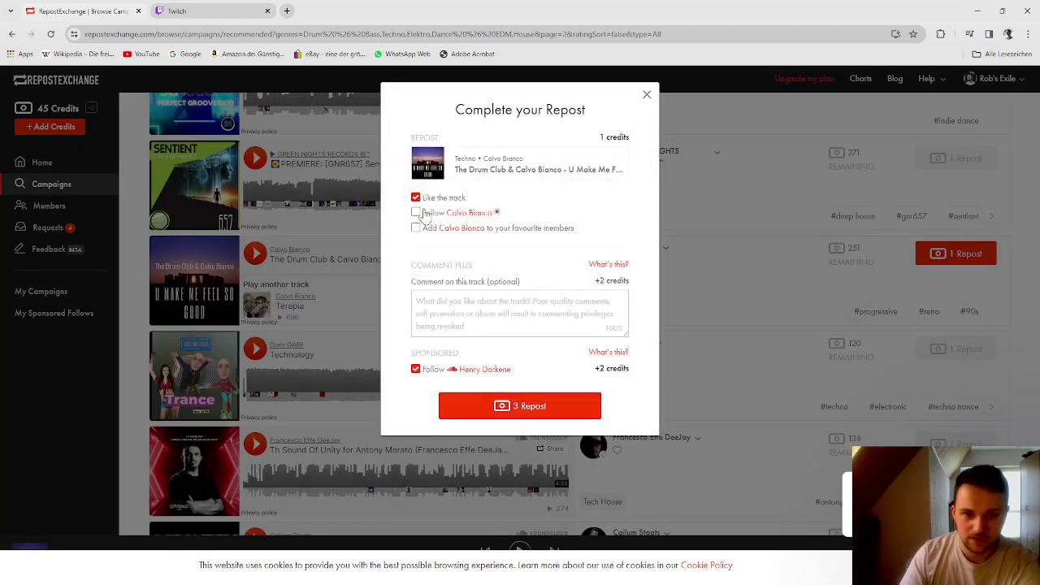
pyautogui.click(415, 370)
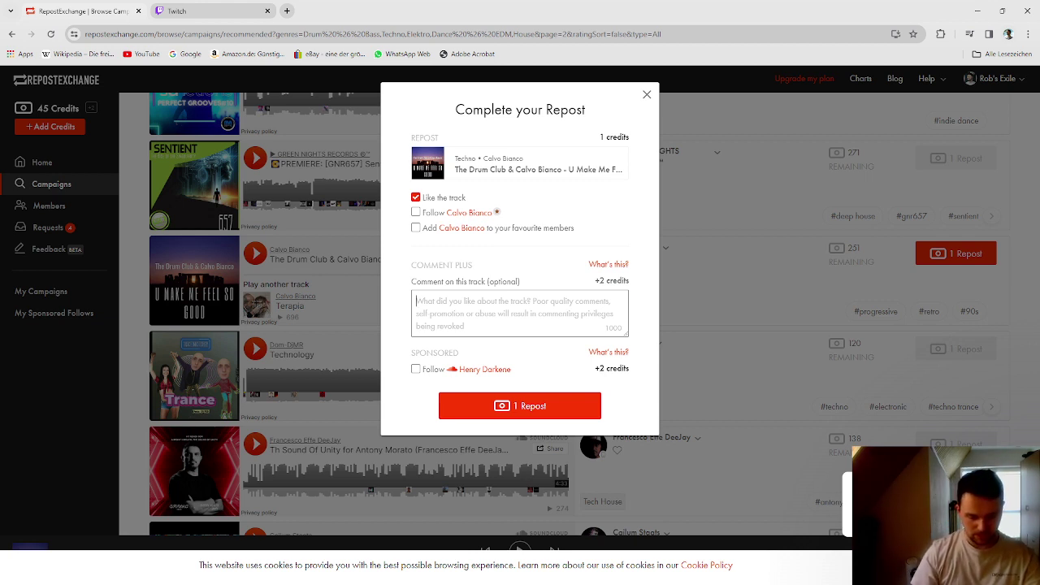
# Step: Write the track comment "why do you show stonehenge in the background? Good track tho!" in the repost form
pyautogui.write('why ')
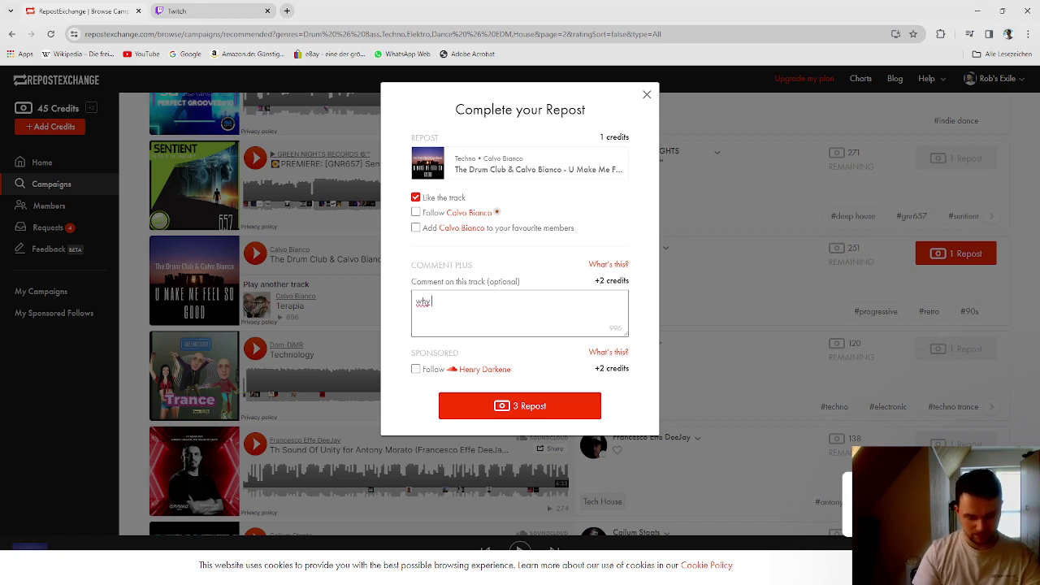
pyautogui.write('did you')
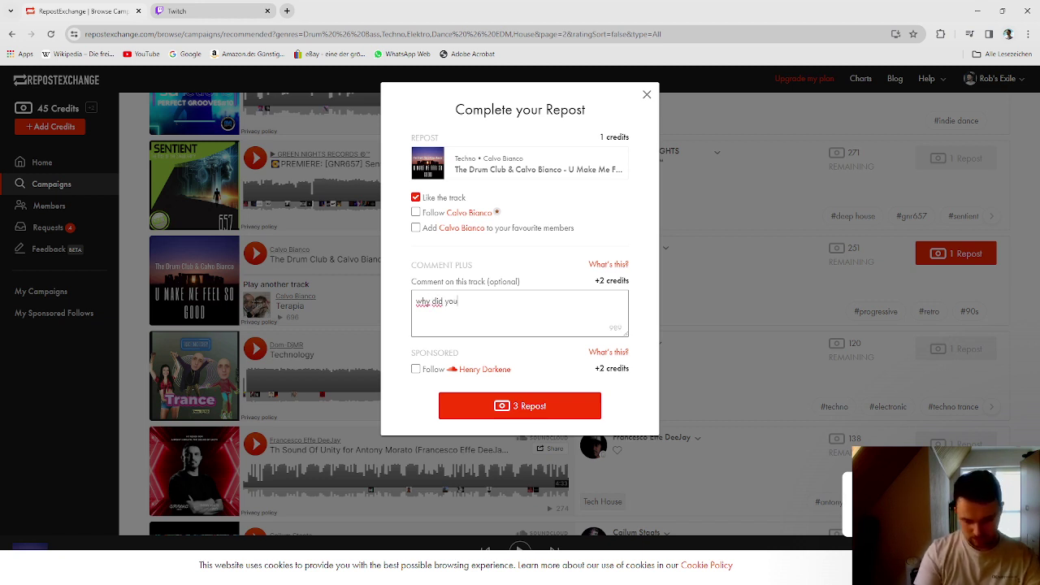
pyautogui.press('BackSpace')
pyautogui.press('BackSpace')
pyautogui.press('BackSpace')
pyautogui.press('BackSpace')
pyautogui.press('BackSpace')
pyautogui.press('BackSpace')
pyautogui.press('BackSpace')
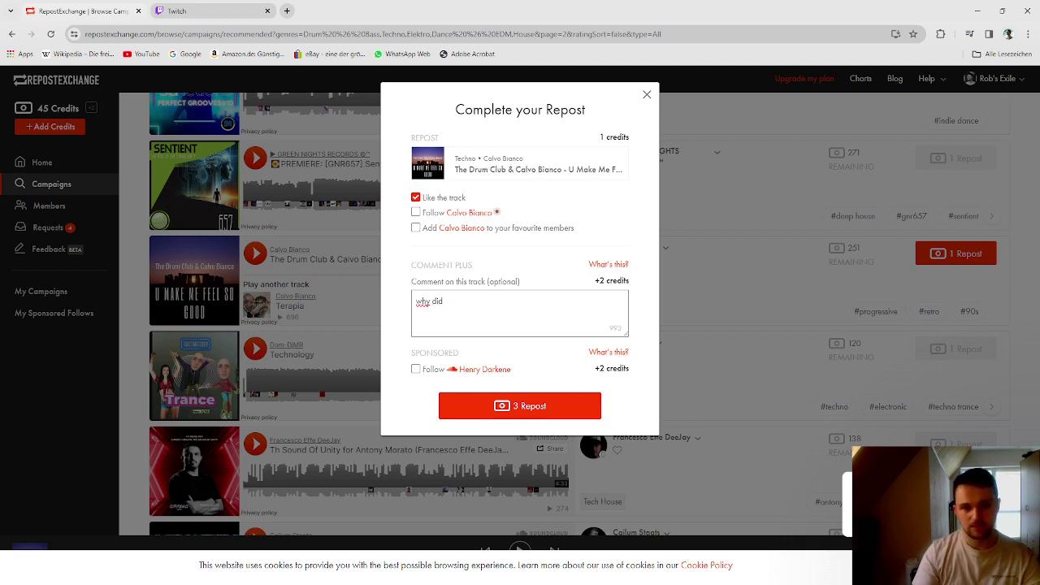
pyautogui.write('o ')
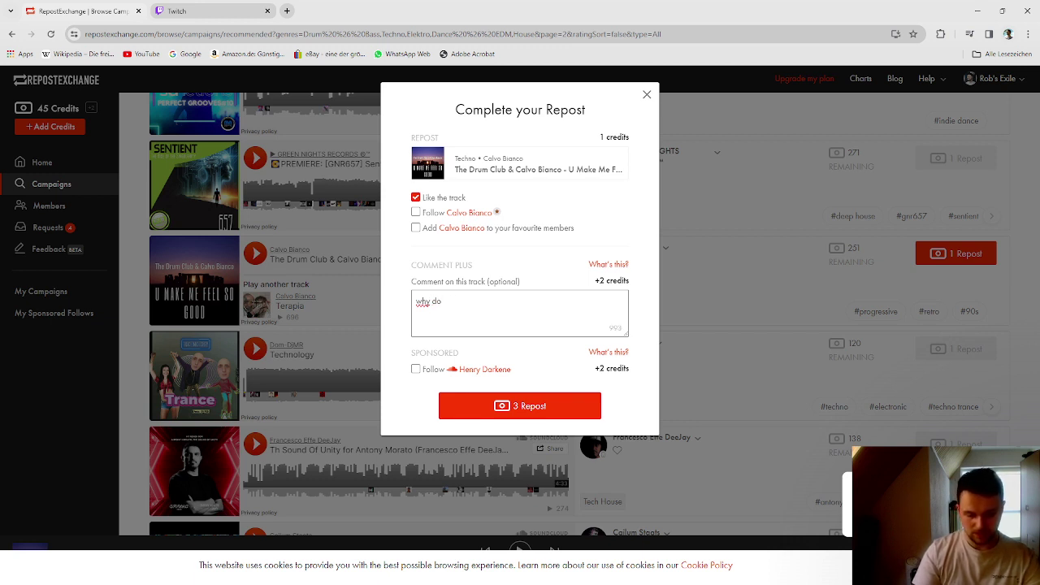
pyautogui.write('you sh')
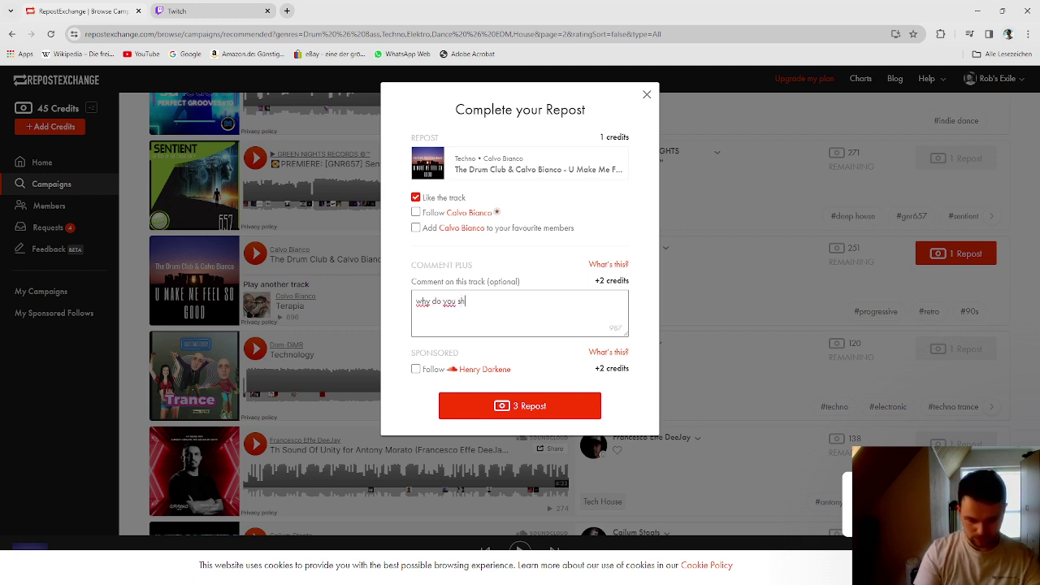
pyautogui.write('ow ston')
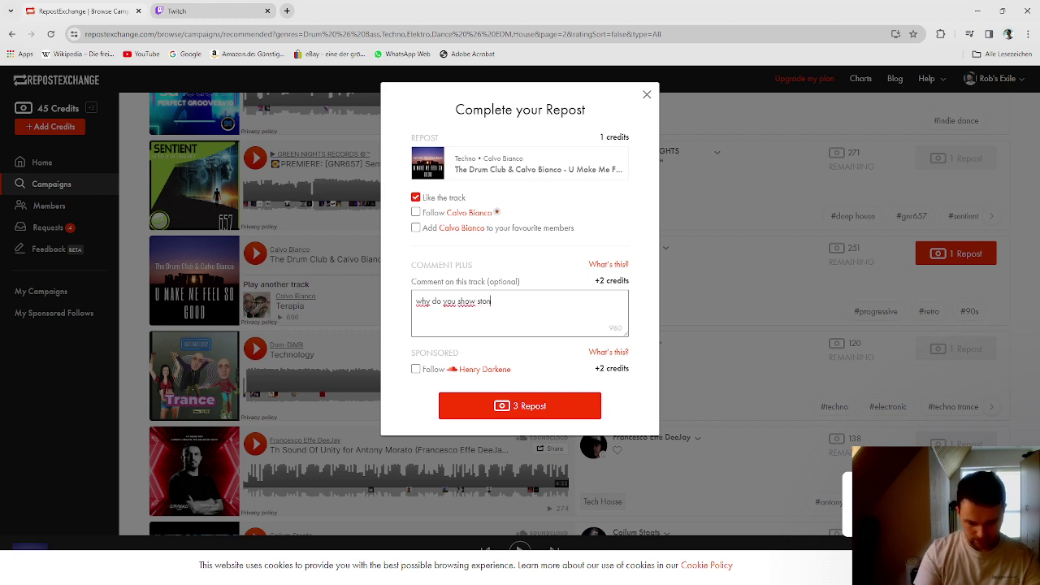
pyautogui.write('ehenge in ')
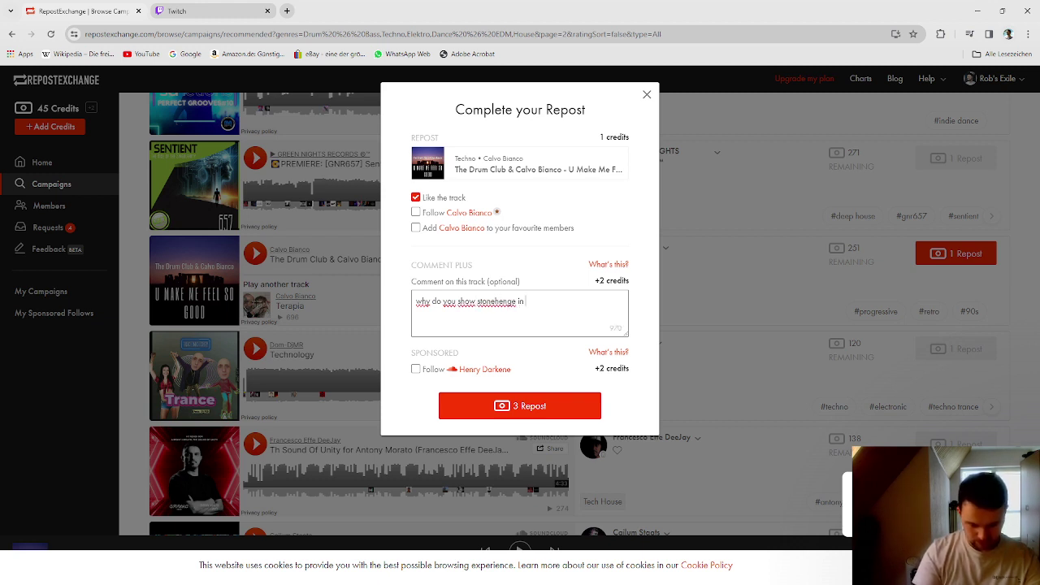
pyautogui.write('the back')
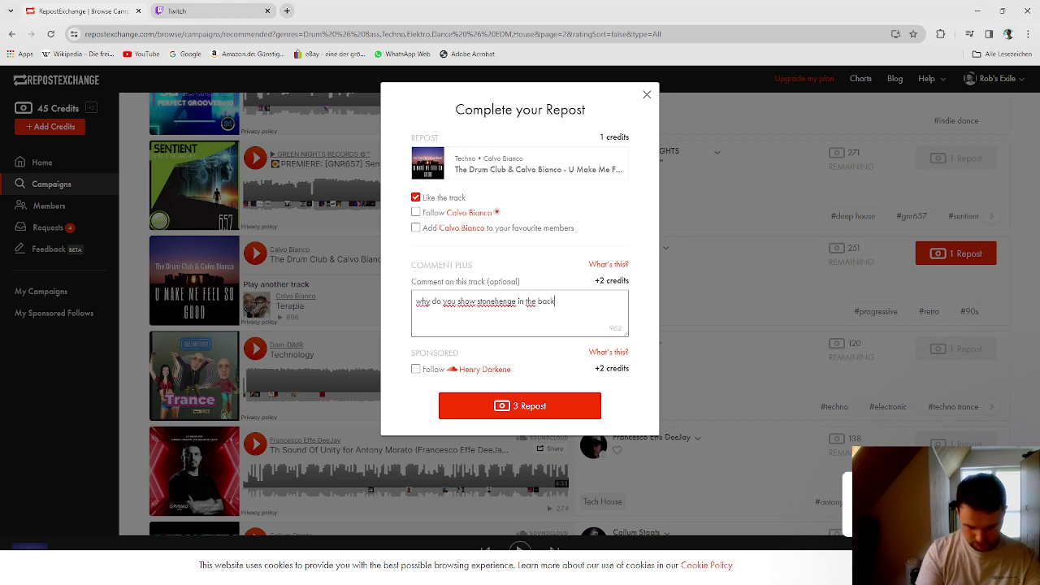
pyautogui.write('ground?')
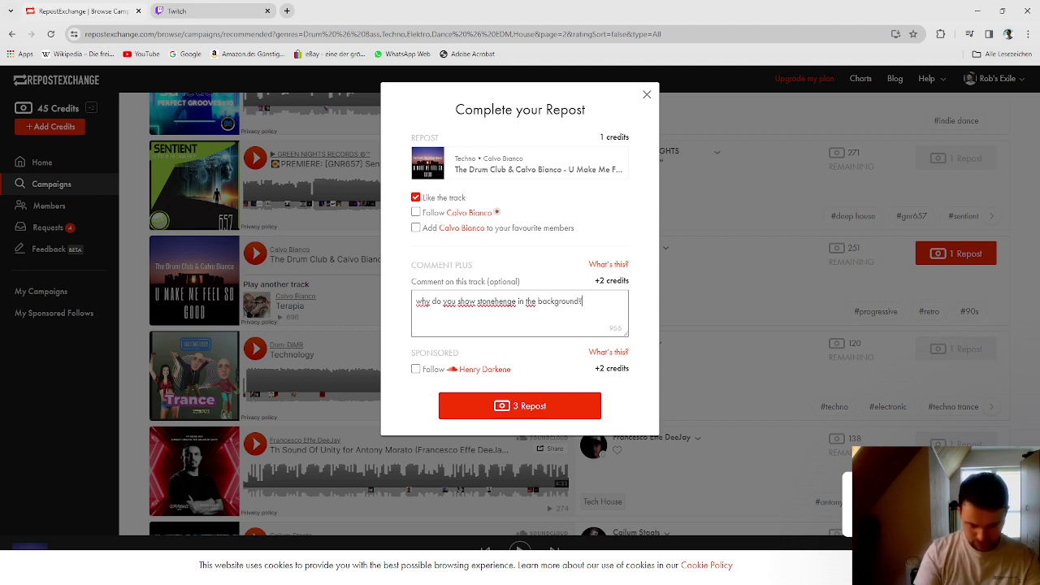
pyautogui.write(' Good track')
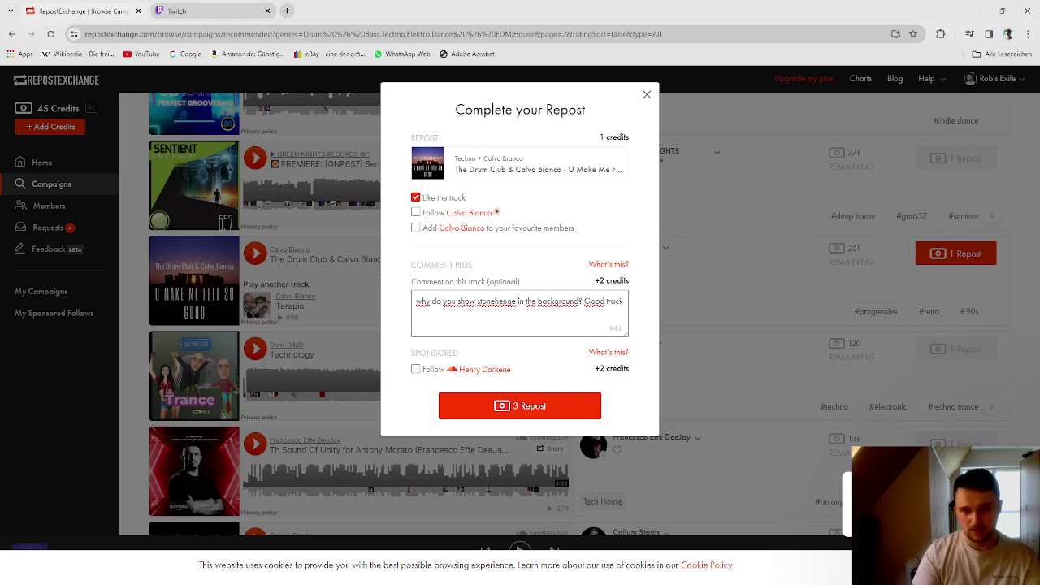
pyautogui.write(' that')
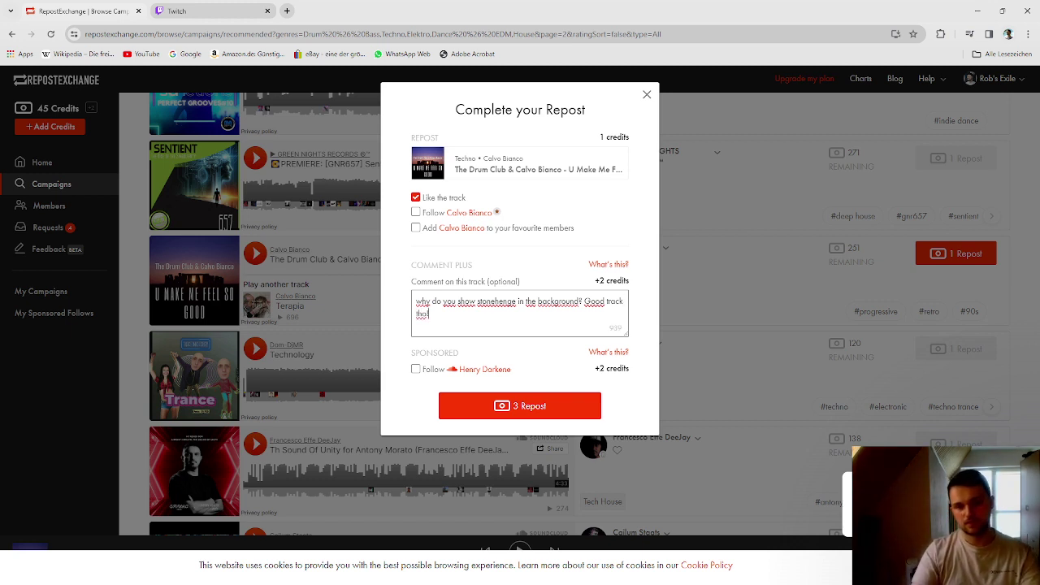
# Step: Submit the repost, rate the track 8 and dismiss the follow-up suggestions
pyautogui.click(512, 411)
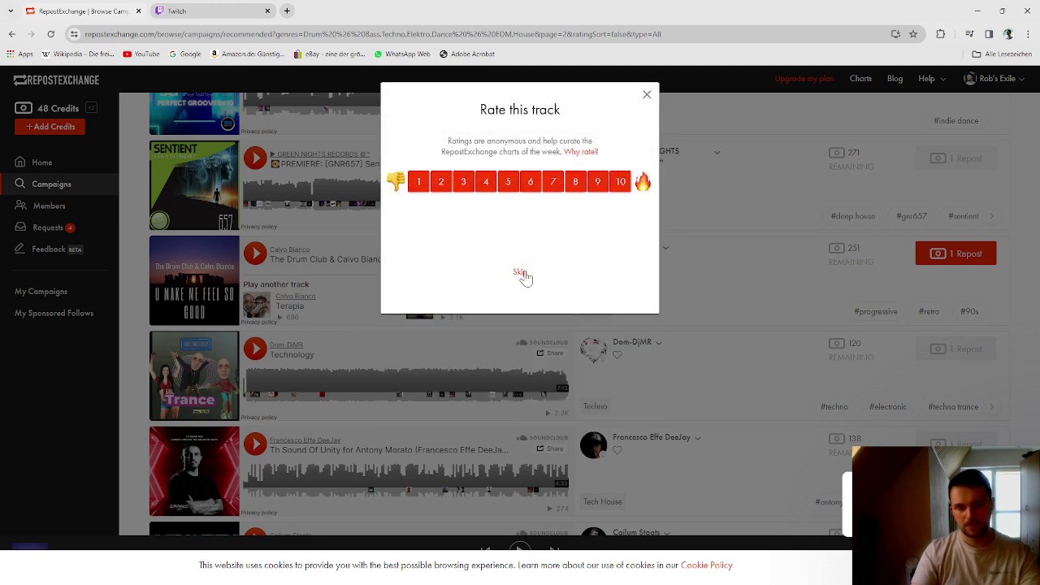
pyautogui.click(575, 187)
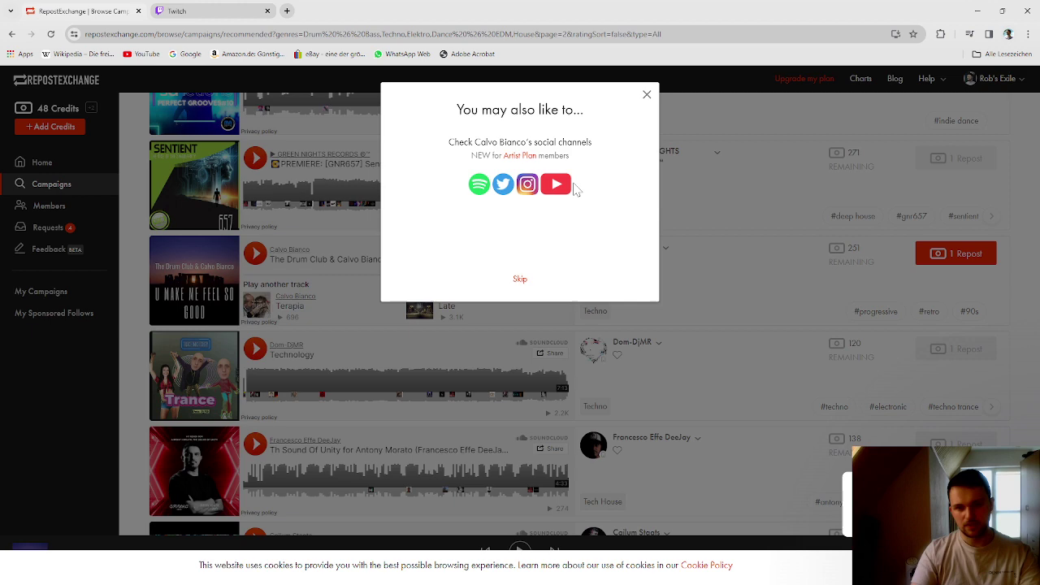
pyautogui.click(521, 279)
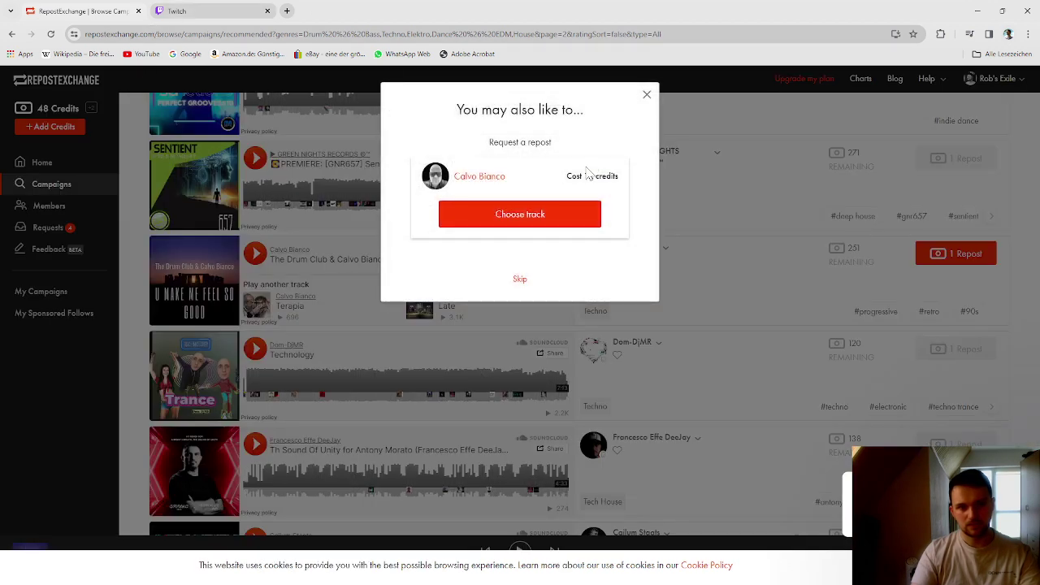
pyautogui.click(646, 99)
# Step: Check the live stream's preview, activity feed and chat in the Twitch Stream Manager, and return to RepostExchange
pyautogui.click(195, 10)
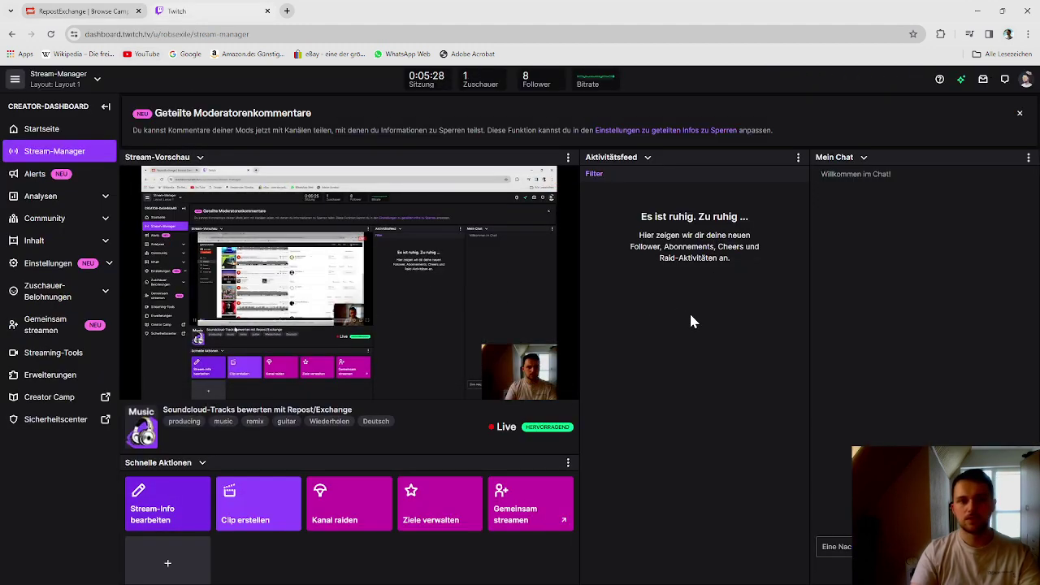
pyautogui.moveTo(378, 243)
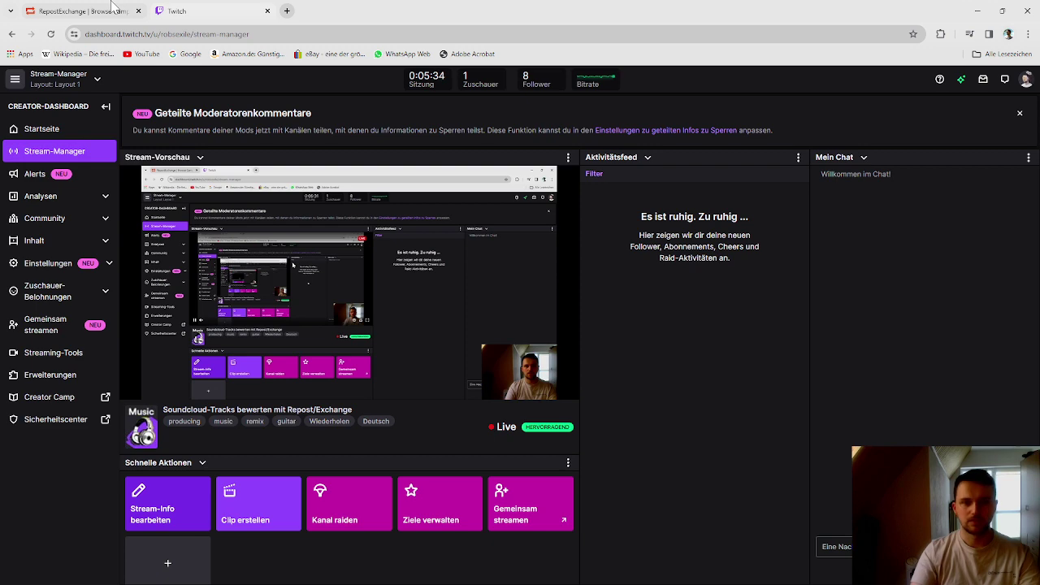
pyautogui.click(113, 6)
# Step: Browse the remaining recommended campaigns on page 2 and go to page 3 of the list
pyautogui.scroll(-2, 569, 376)
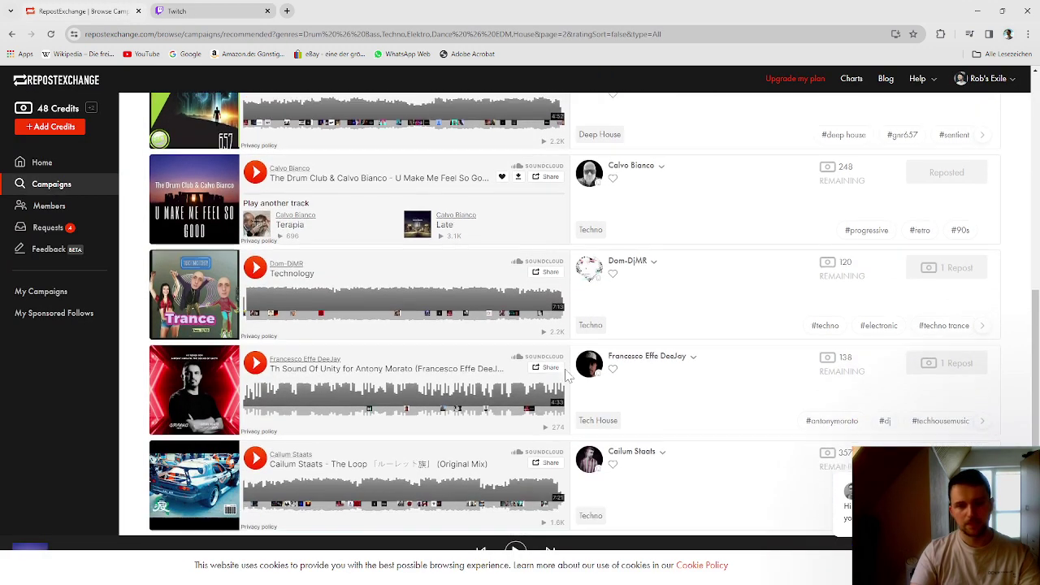
pyautogui.scroll(-3, 569, 375)
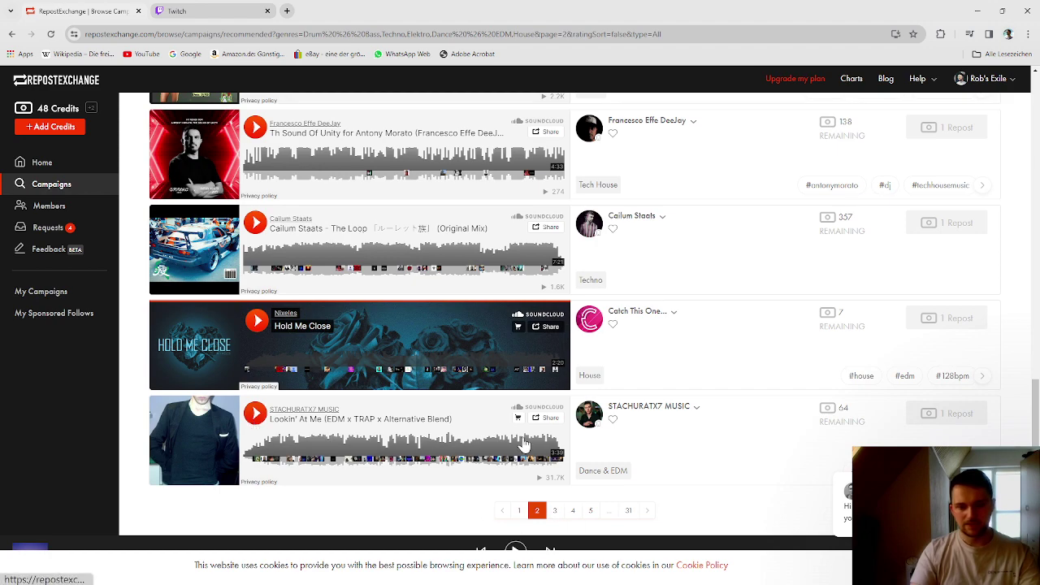
pyautogui.scroll(8, 541, 488)
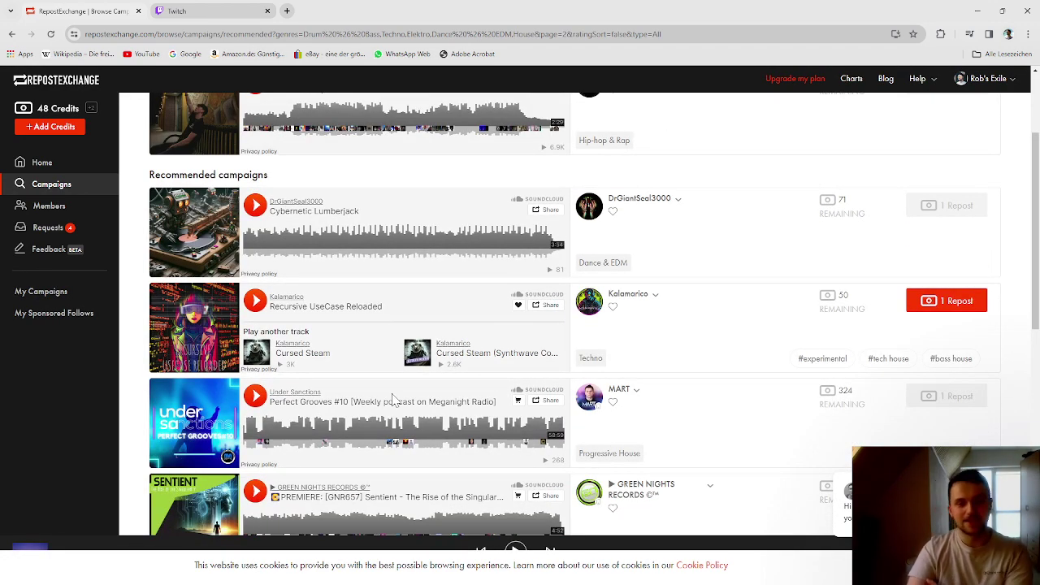
pyautogui.scroll(2, 392, 398)
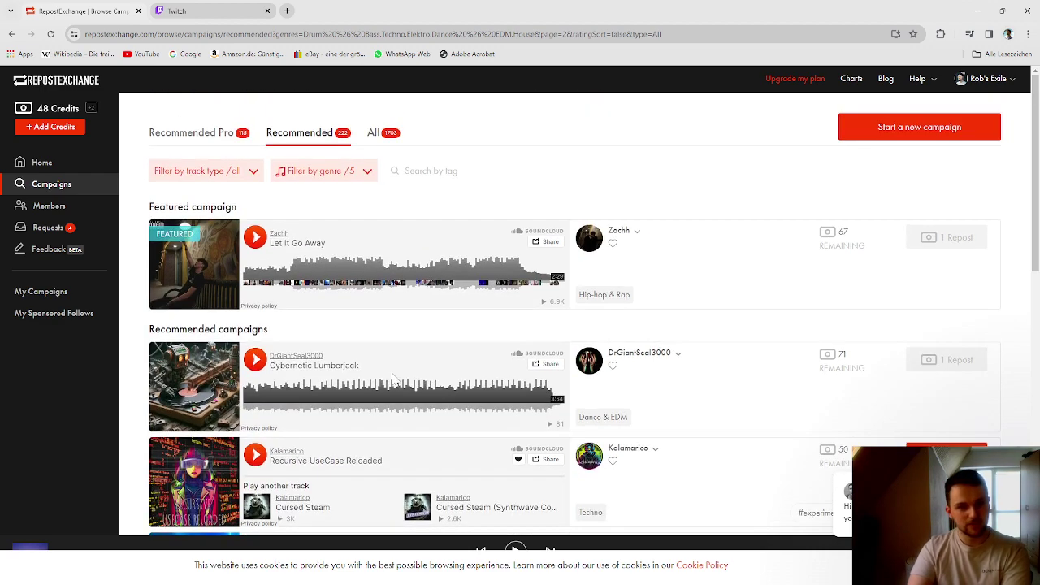
pyautogui.scroll(-10, 393, 378)
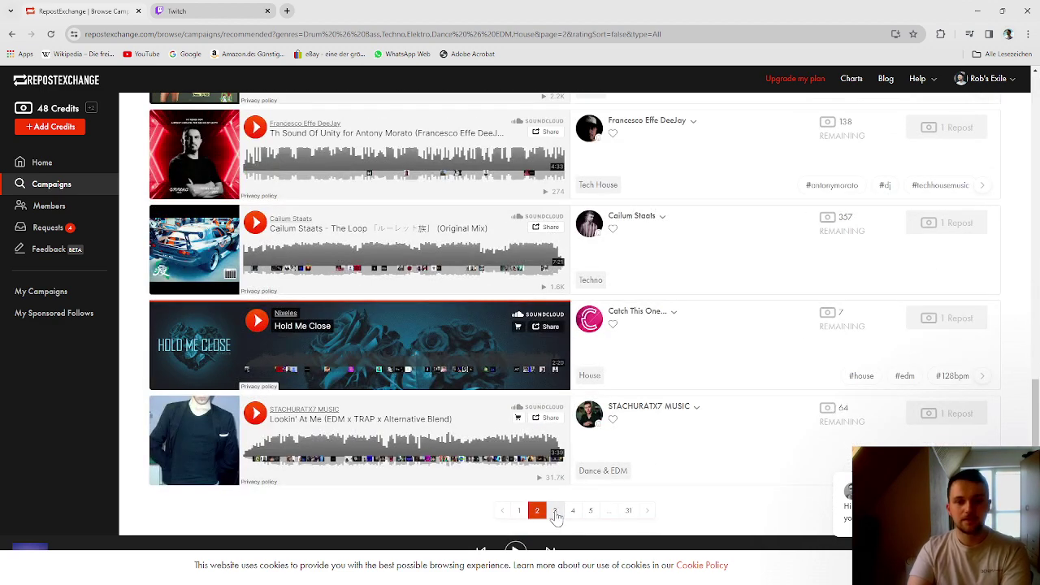
pyautogui.click(555, 510)
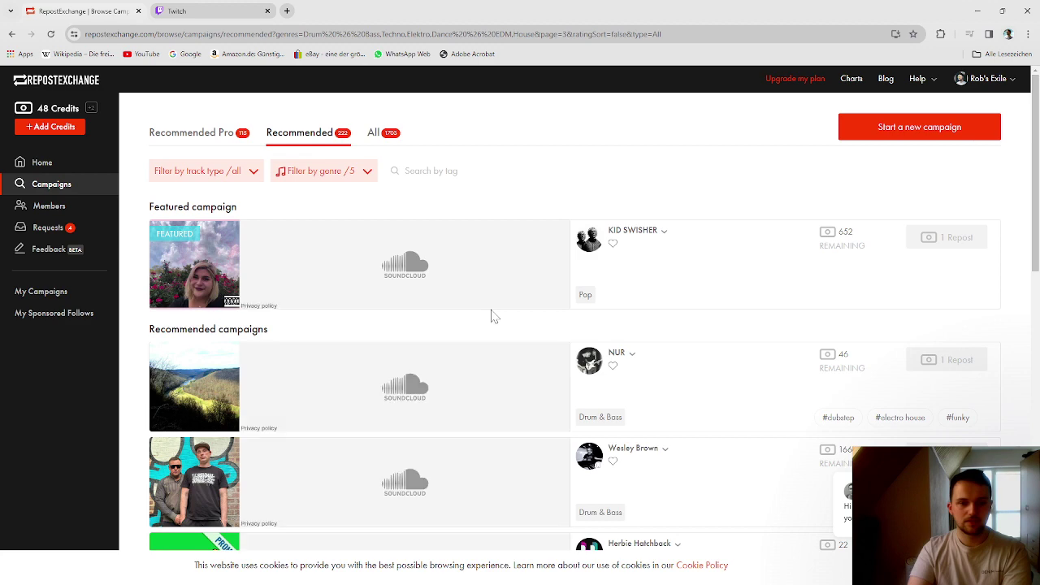
# Step: Listen to the recommended Drum & Bass mix "Therapy In Session", skip ahead in it and pause it
pyautogui.scroll(-3, 494, 317)
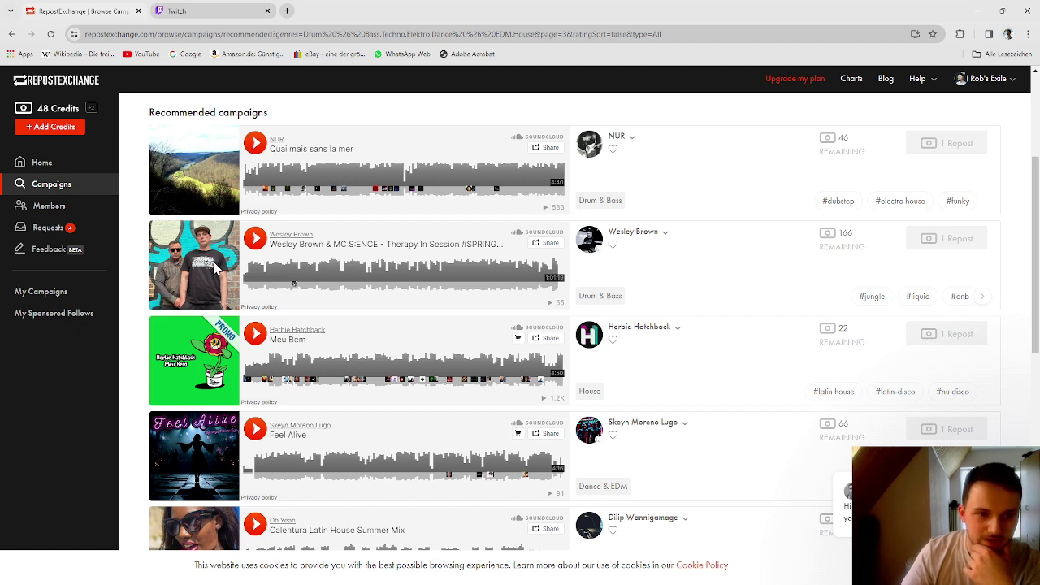
pyautogui.click(255, 238)
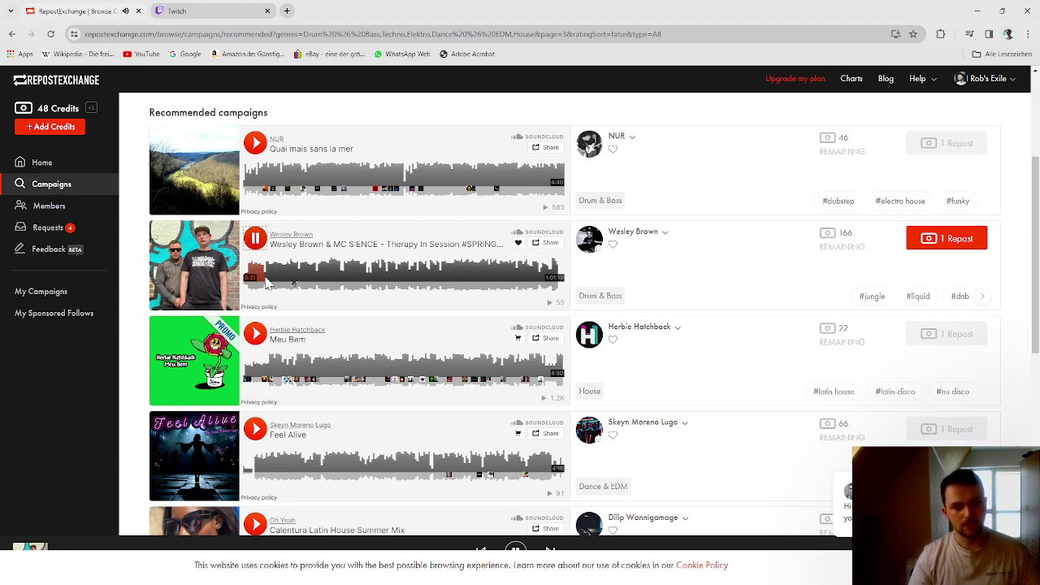
pyautogui.click(266, 282)
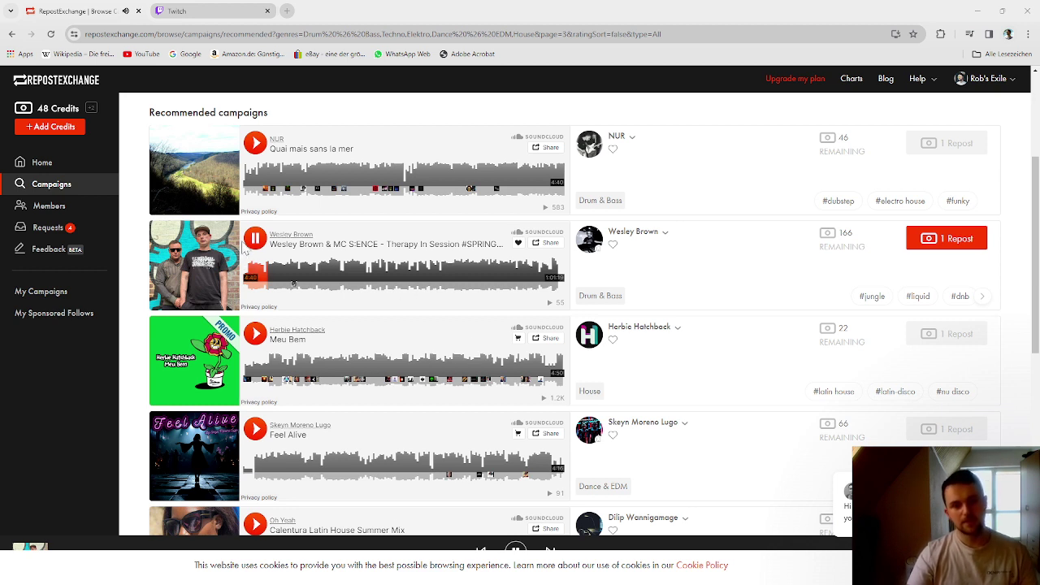
pyautogui.click(255, 247)
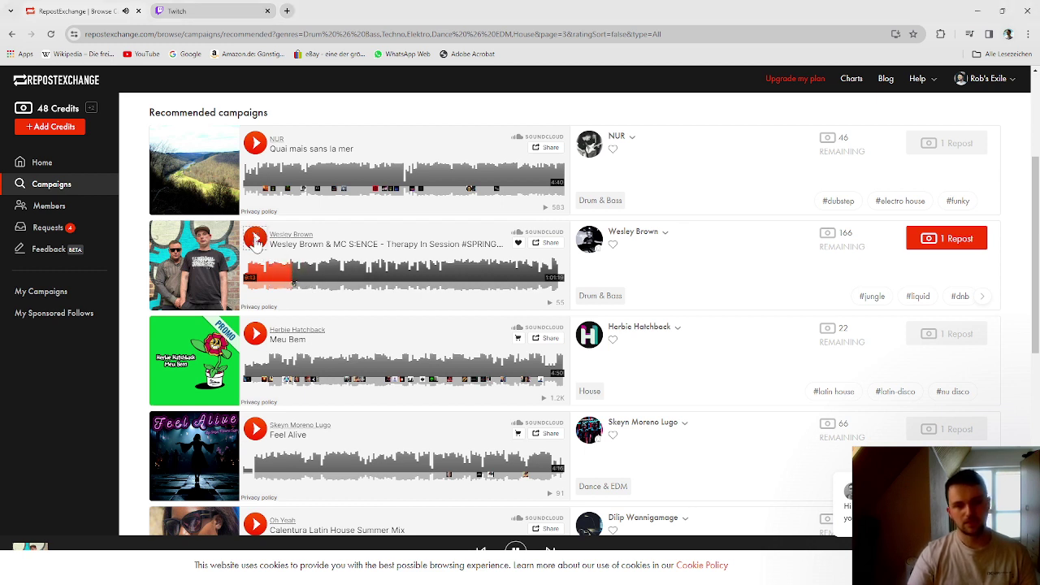
# Step: Open the repost form for the "Therapy In Session" mix and turn off following the artist
pyautogui.click(942, 240)
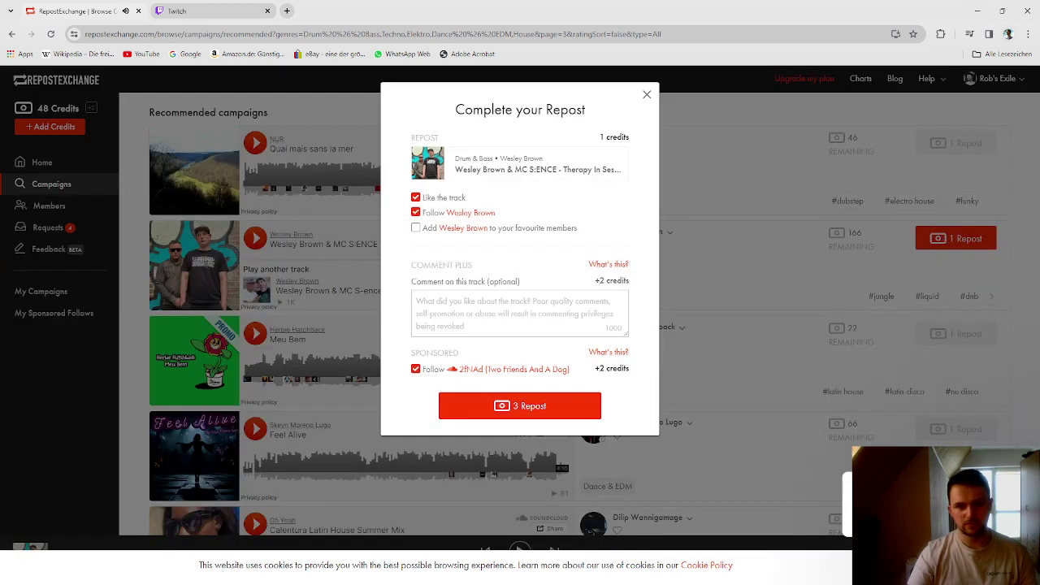
pyautogui.click(416, 213)
# Step: Enter the comment "man I missed d&b! Thank you for uploading! cheers" for the "Therapy In Session" repost
pyautogui.click(446, 305)
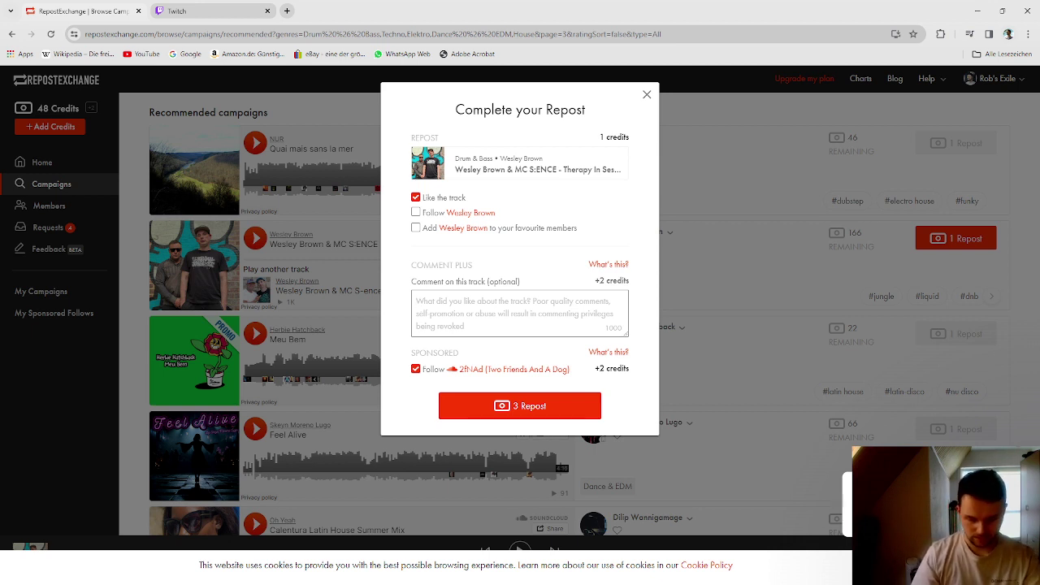
pyautogui.write('man')
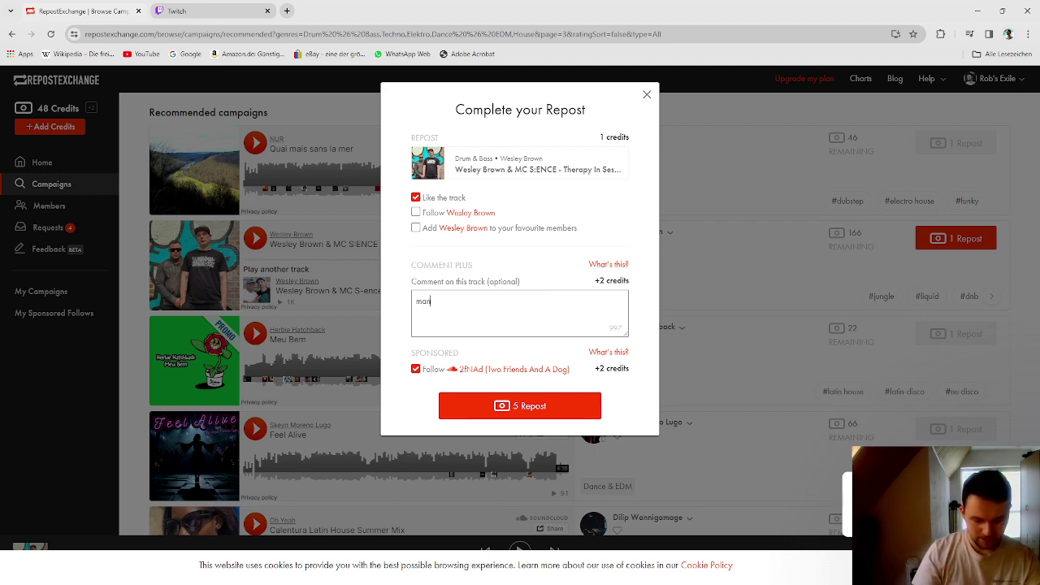
pyautogui.write(' I misse')
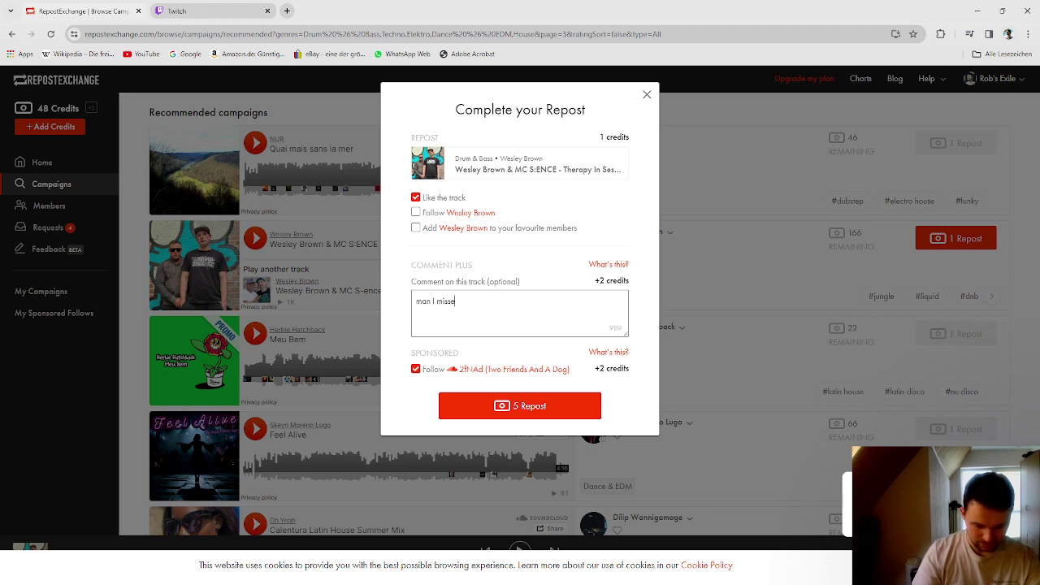
pyautogui.write('d d&B')
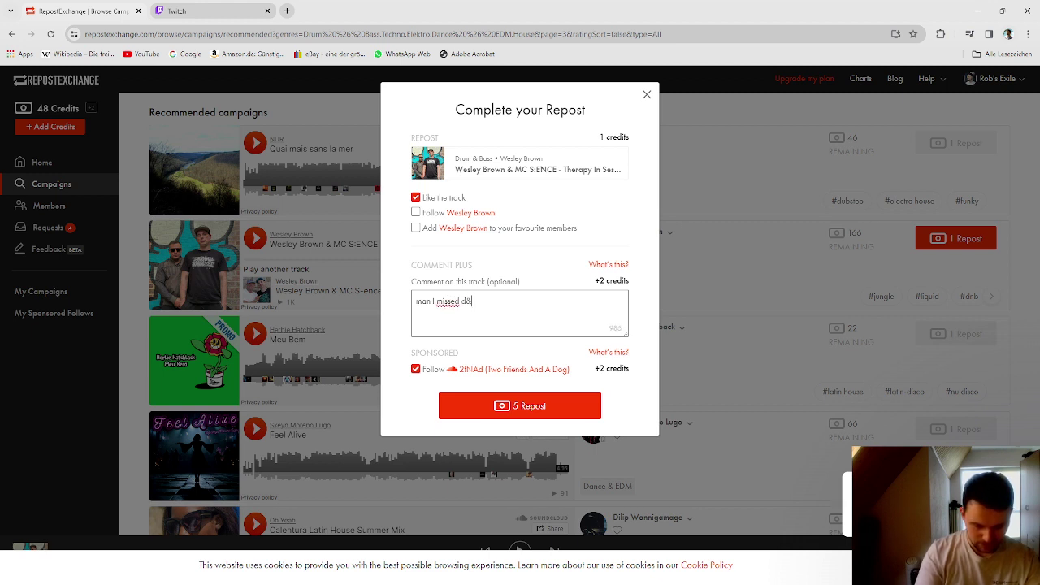
pyautogui.press('BackSpace')
pyautogui.press('BackSpace')
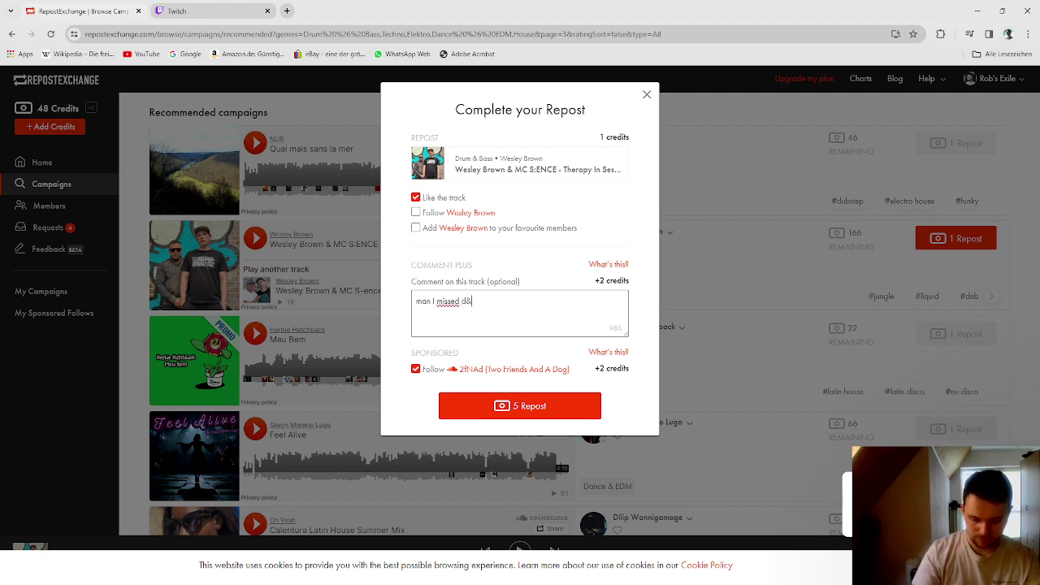
pyautogui.write('&b!')
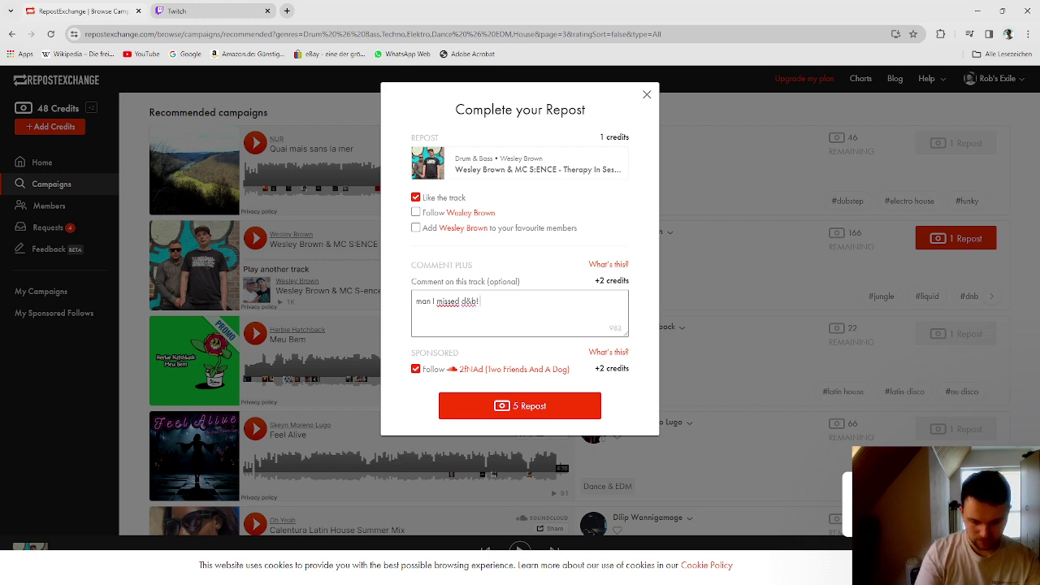
pyautogui.write(' Thank')
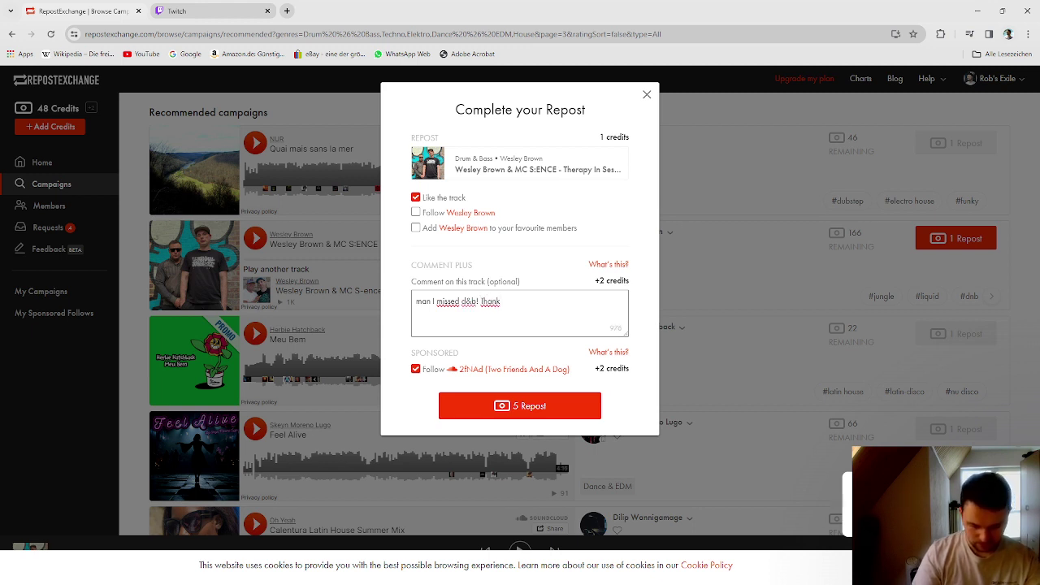
pyautogui.write(' you')
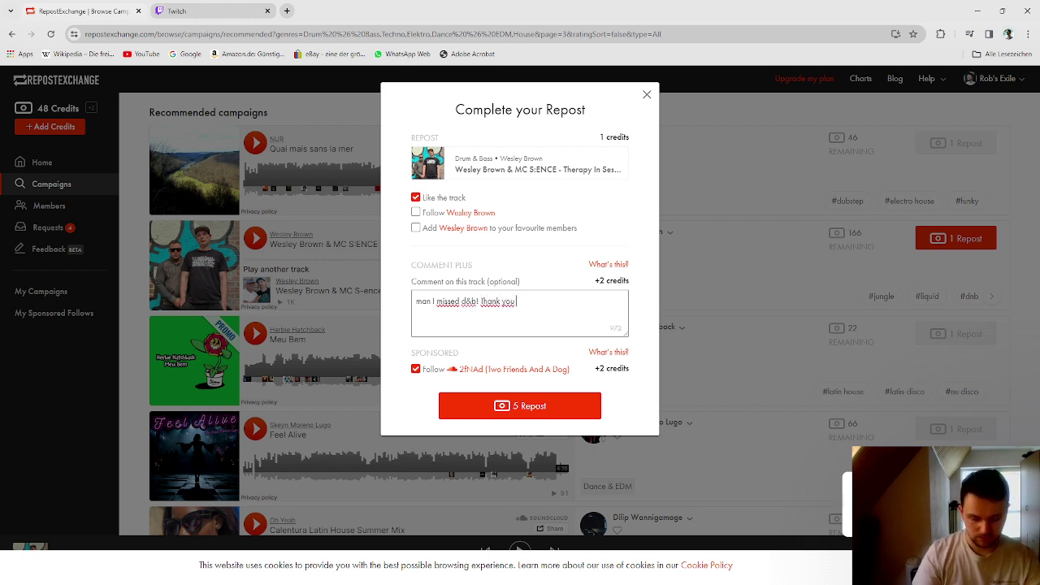
pyautogui.write(' for u')
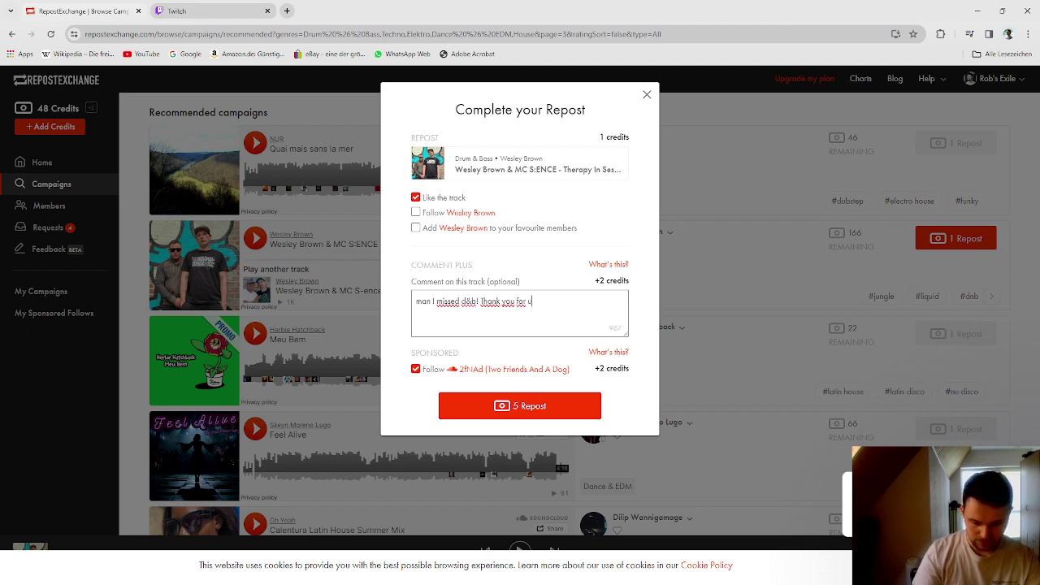
pyautogui.write('ploading!')
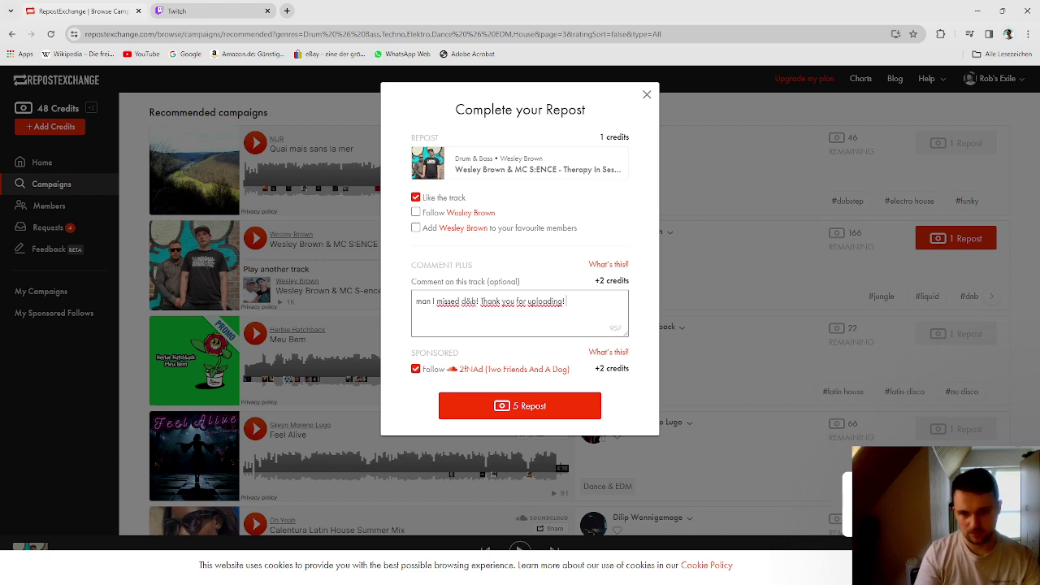
pyautogui.write('cheers')
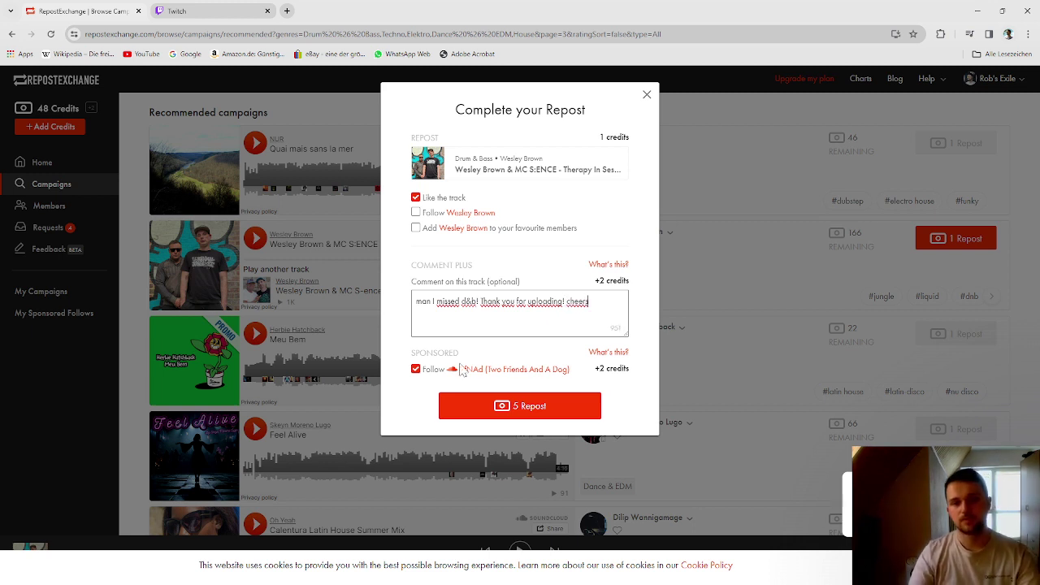
# Step: Turn off the sponsored follow, submit the "Therapy In Session" repost with a rating of 9, and skip the repost request offer
pyautogui.click(415, 369)
pyautogui.click(482, 416)
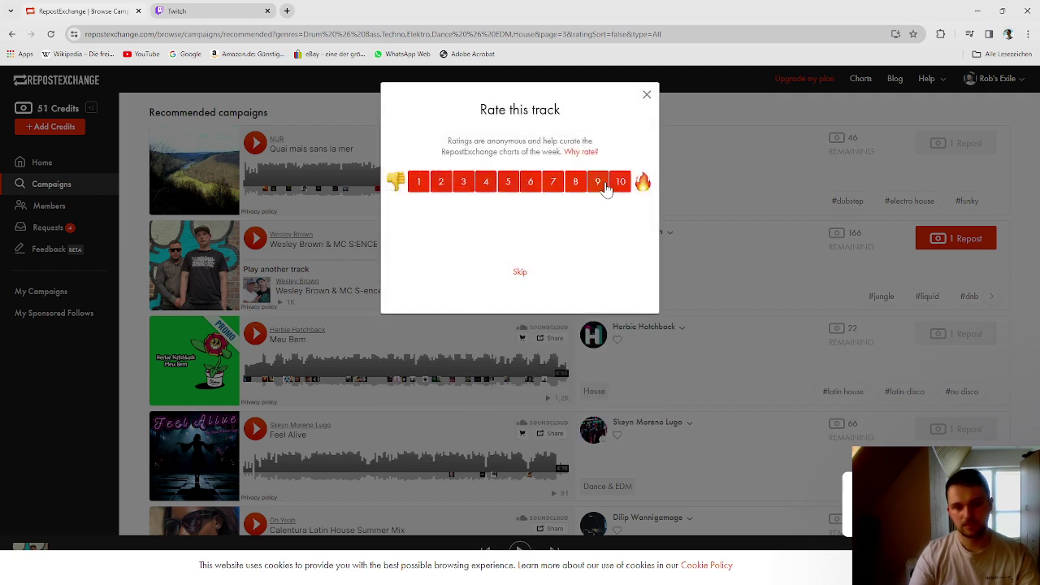
pyautogui.click(604, 184)
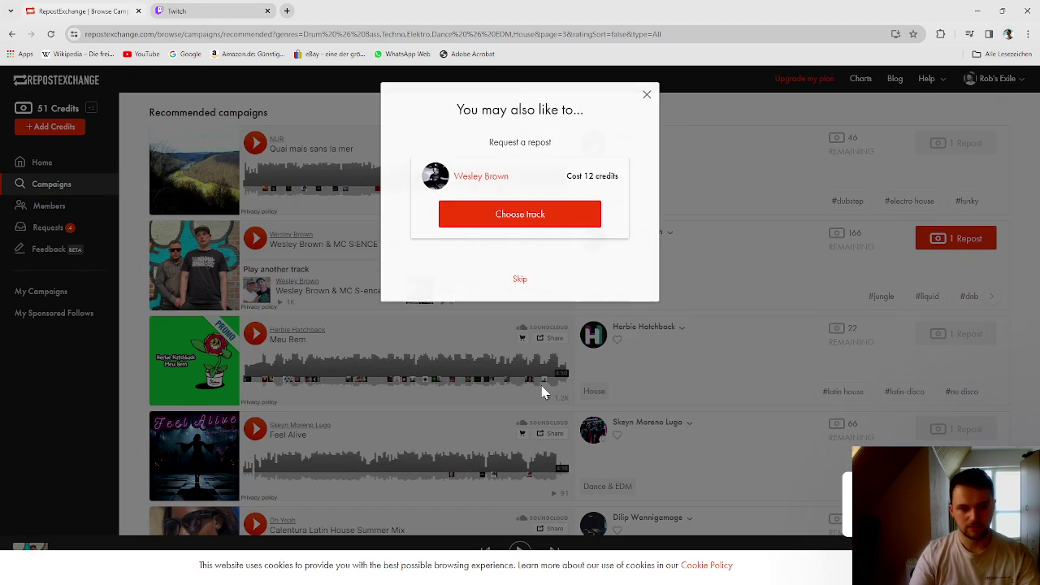
pyautogui.click(520, 281)
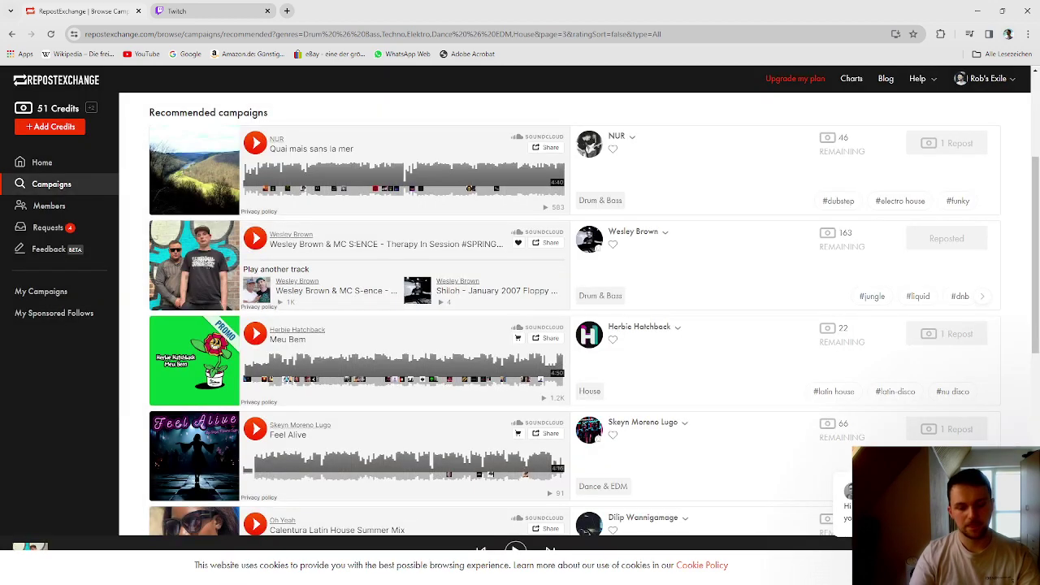
# Step: Browse the remaining recommended campaigns on page 3, then check the live stream in the Twitch Stream Manager and return to RepostExchange
pyautogui.scroll(-3, 533, 303)
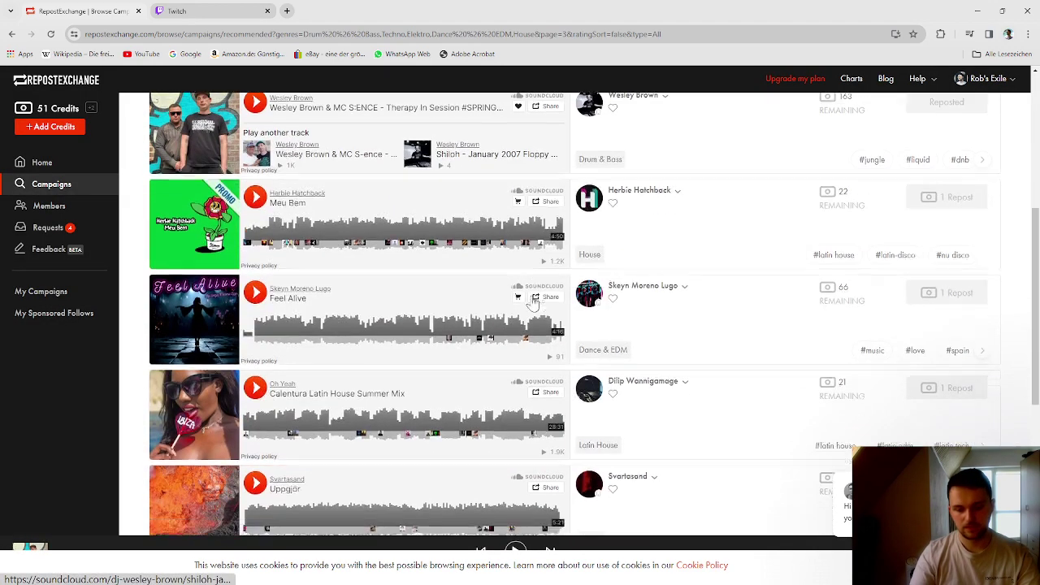
pyautogui.scroll(-3, 533, 304)
pyautogui.scroll(2, 533, 303)
pyautogui.scroll(-2, 534, 303)
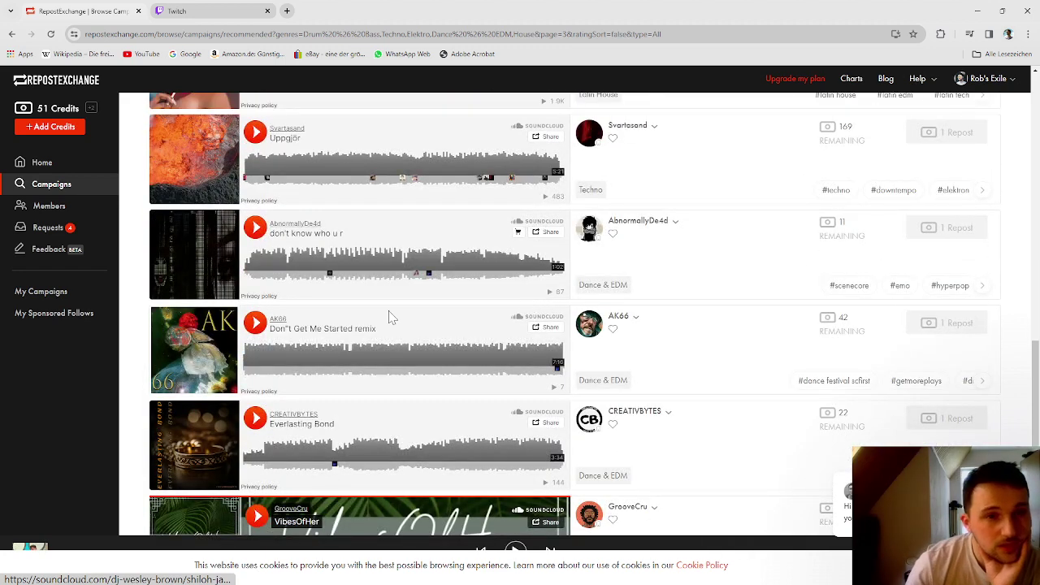
pyautogui.click(231, 10)
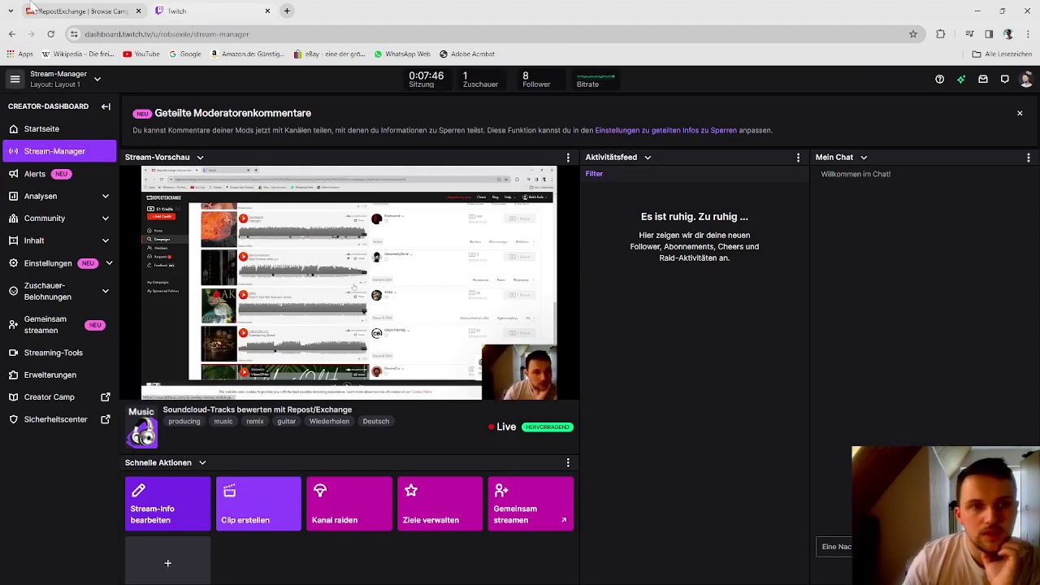
pyautogui.click(78, 12)
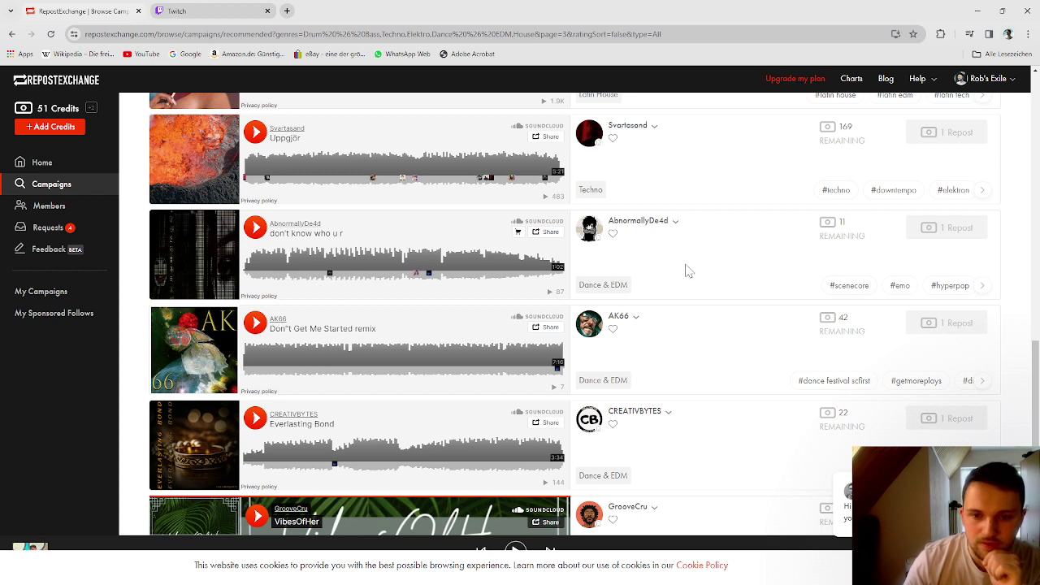
# Step: Listen to the recommended Dance & EDM track "don't know who u r", skip ahead in it and pause it
pyautogui.click(255, 228)
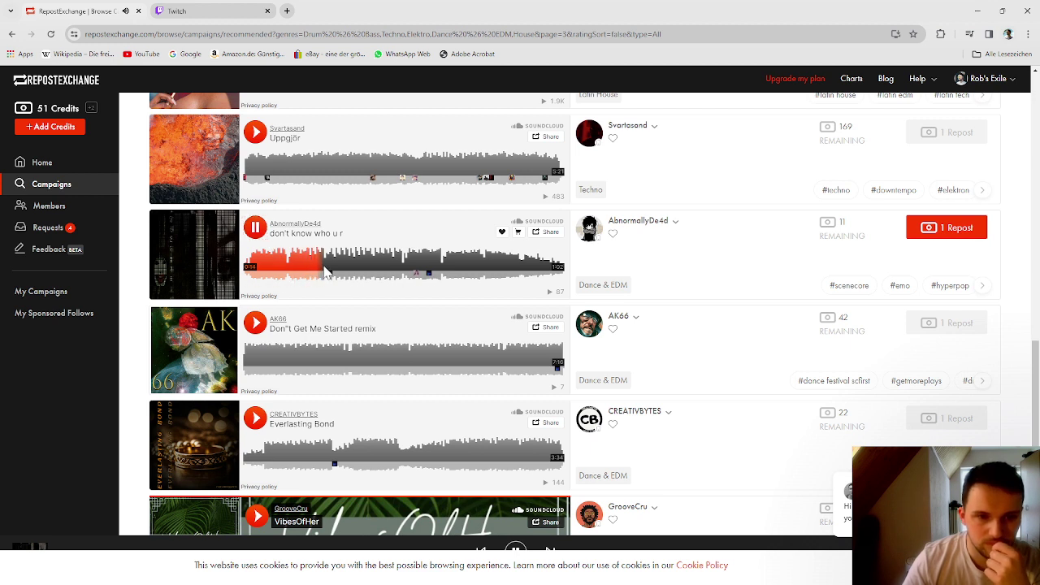
pyautogui.click(365, 271)
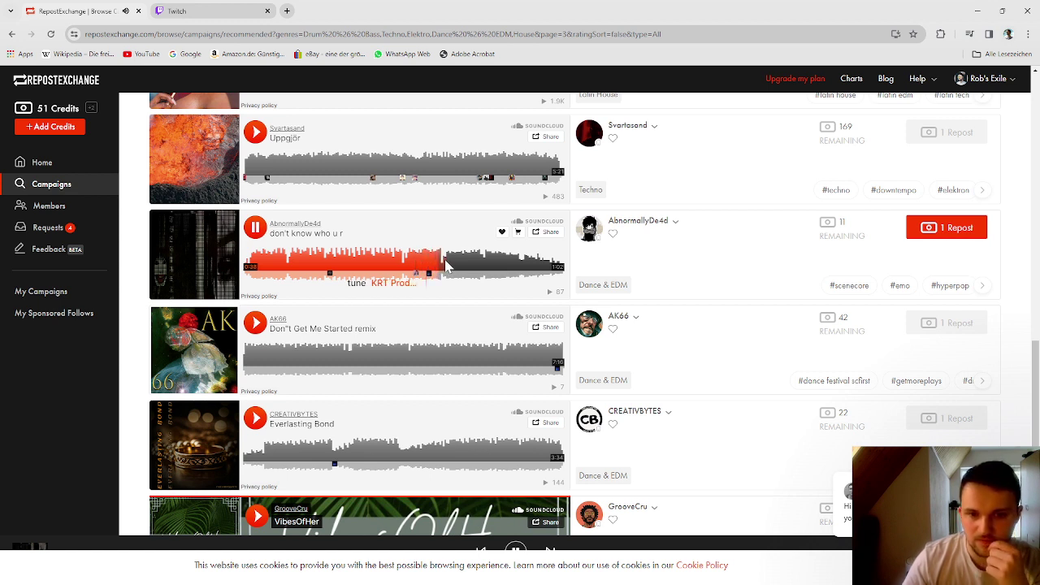
pyautogui.click(257, 228)
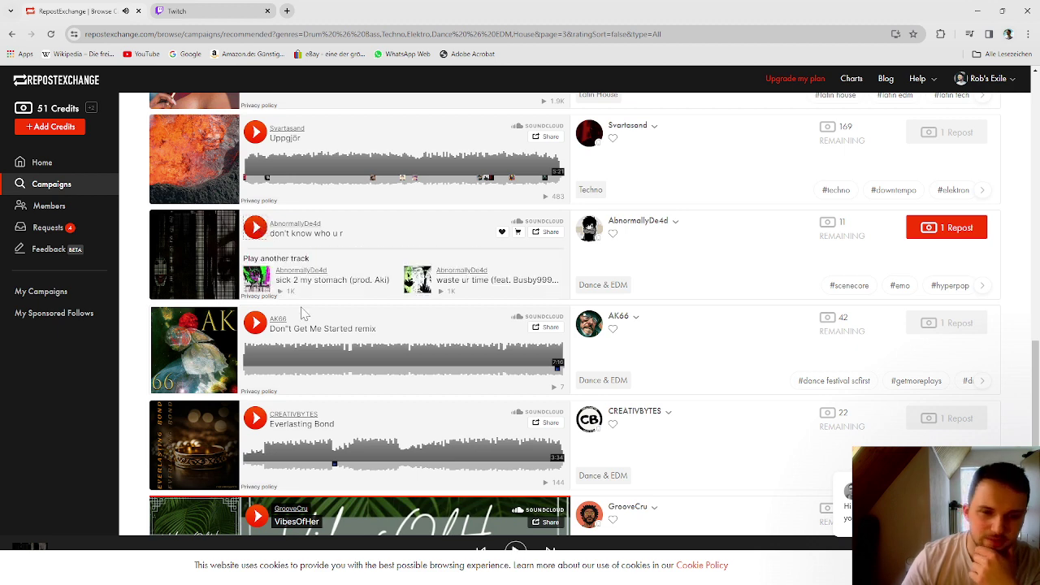
# Step: Listen to the recommended Dance & EDM track "Don't Get Me Started remix" and pause it
pyautogui.scroll(-2, 305, 320)
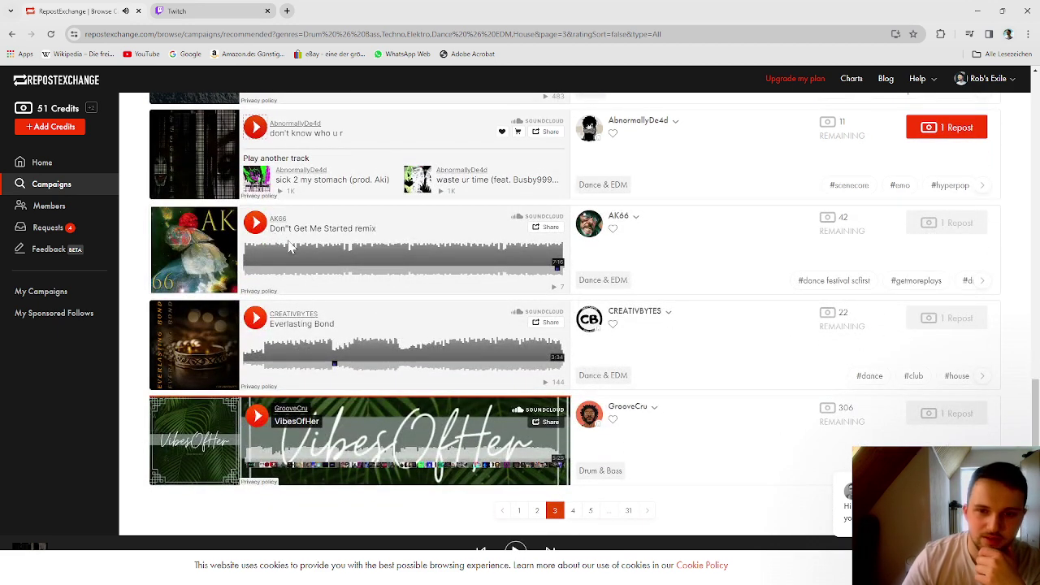
pyautogui.scroll(2, 372, 246)
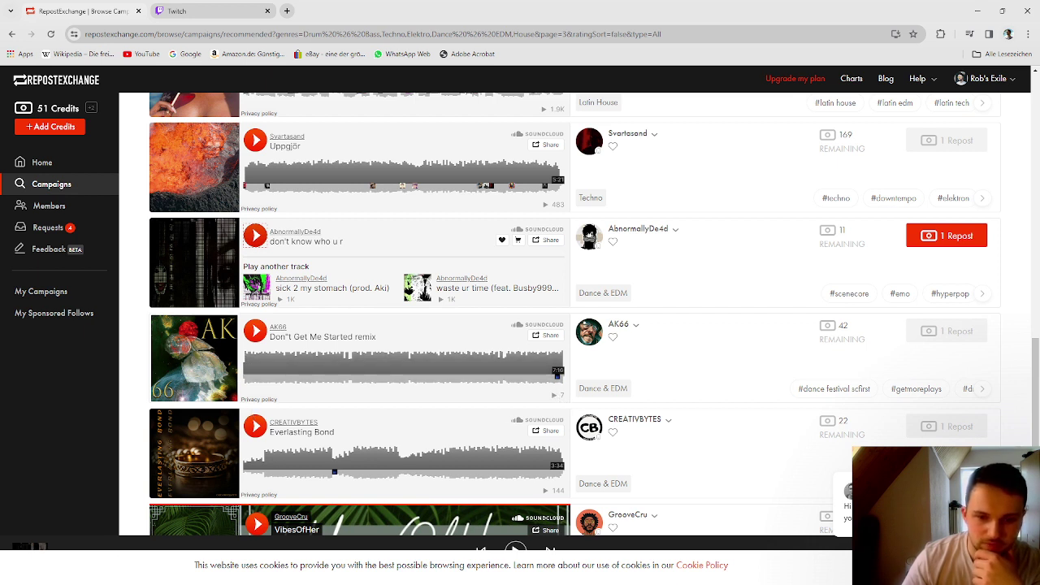
pyautogui.click(254, 331)
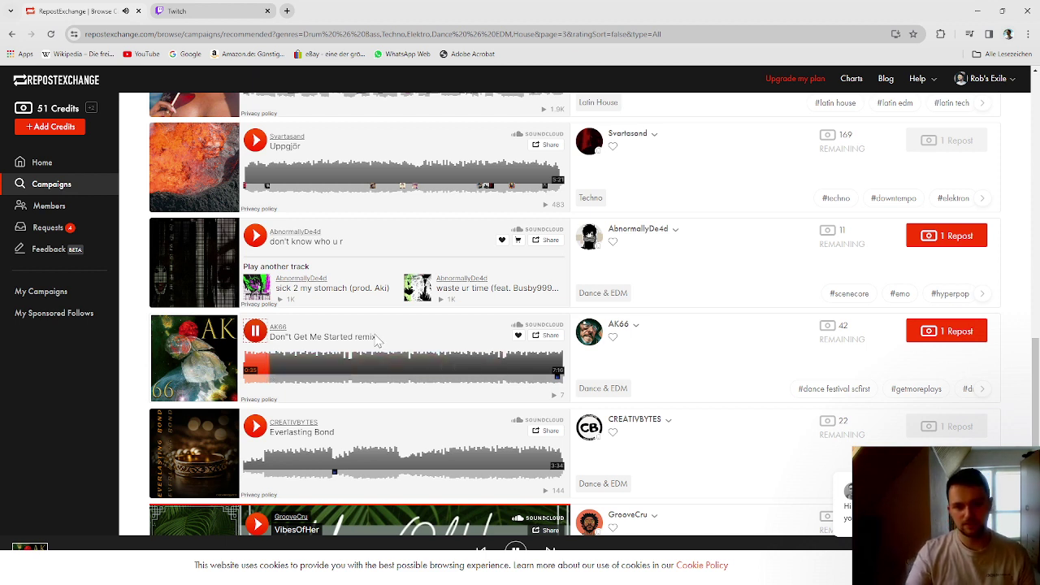
pyautogui.click(252, 336)
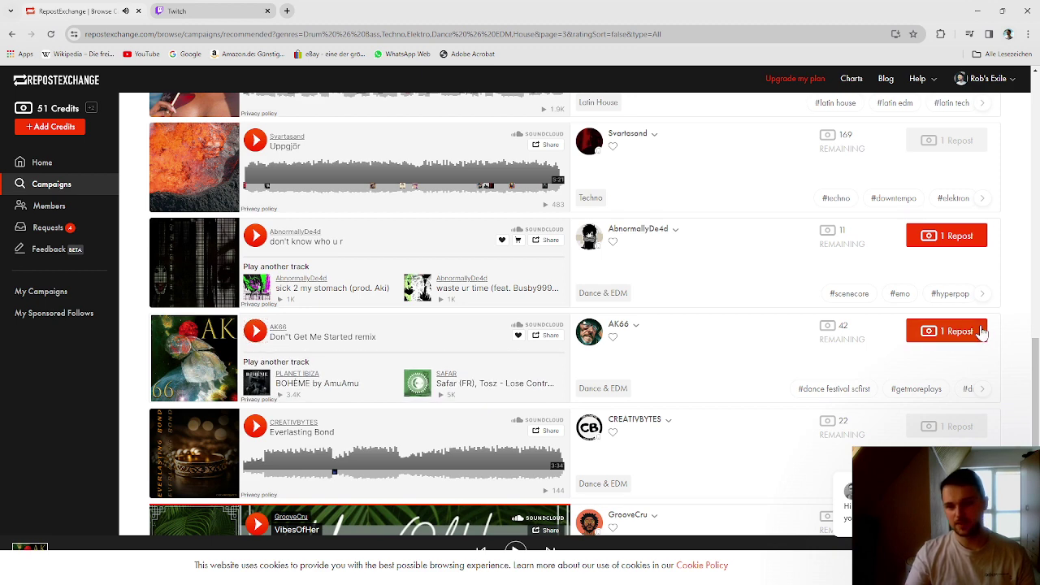
# Step: Open the repost of "Don't Get Me Started remix", leave following AK66 off and begin the comment with "It's a good one!"
pyautogui.click(947, 331)
pyautogui.click(416, 212)
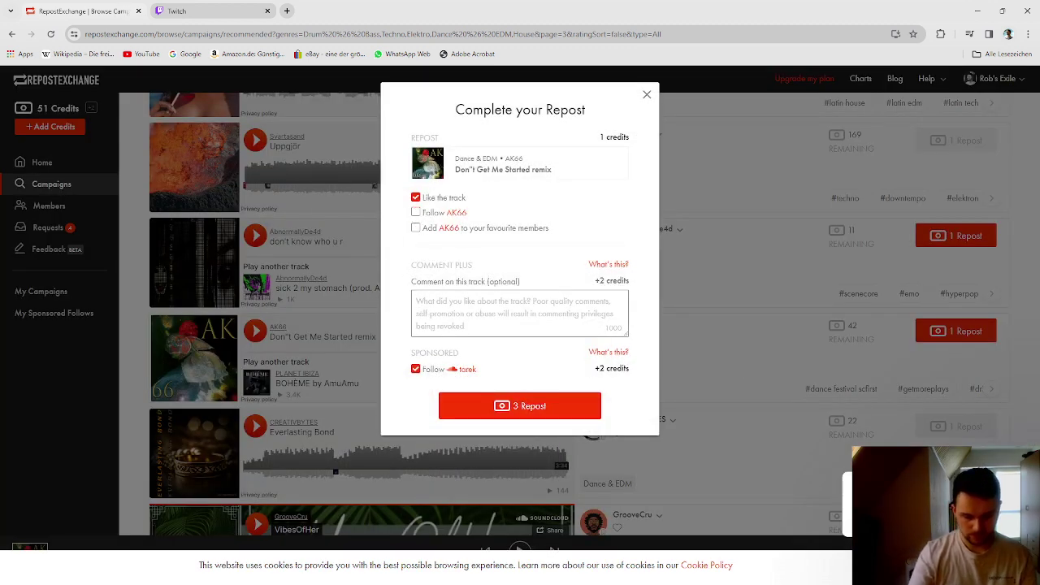
pyautogui.write("It'")
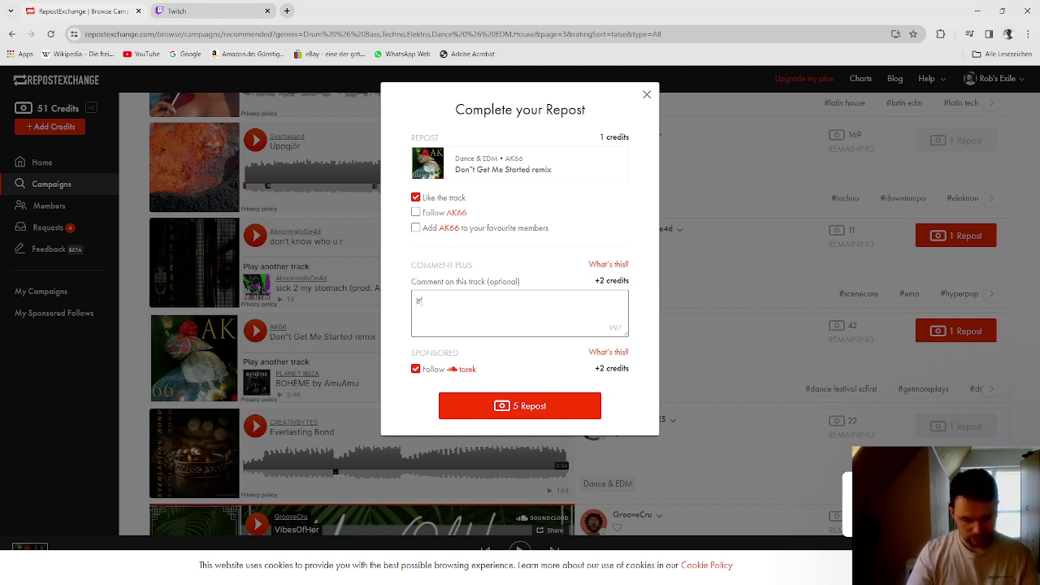
pyautogui.write('s a good o')
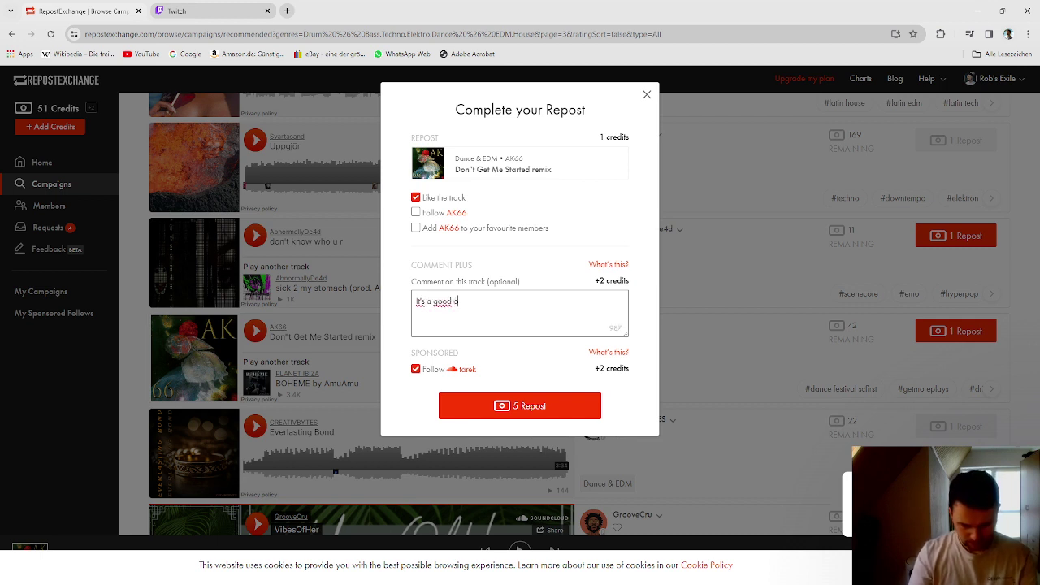
pyautogui.write('ne! ')
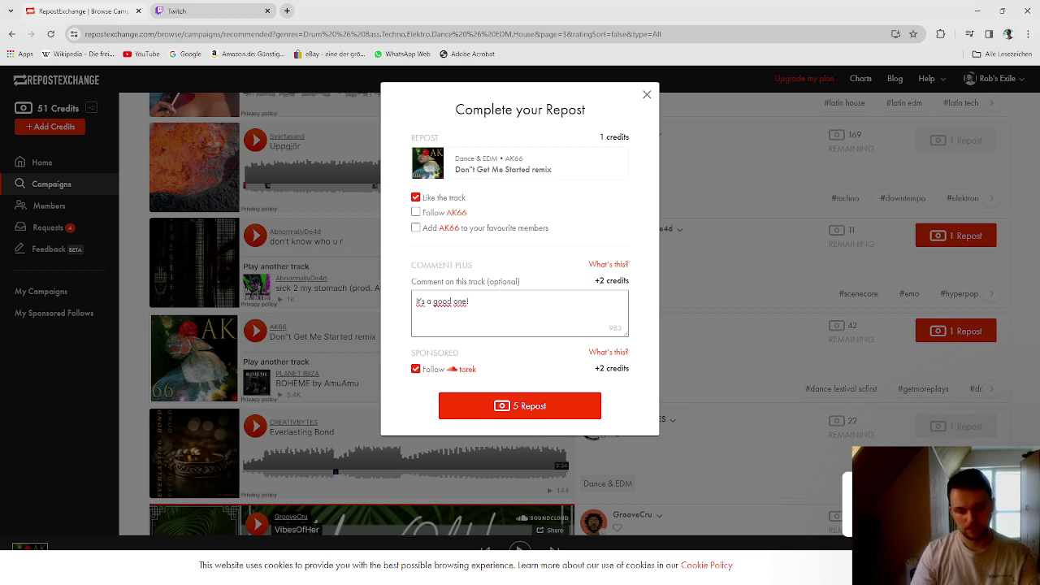
pyautogui.write('I think')
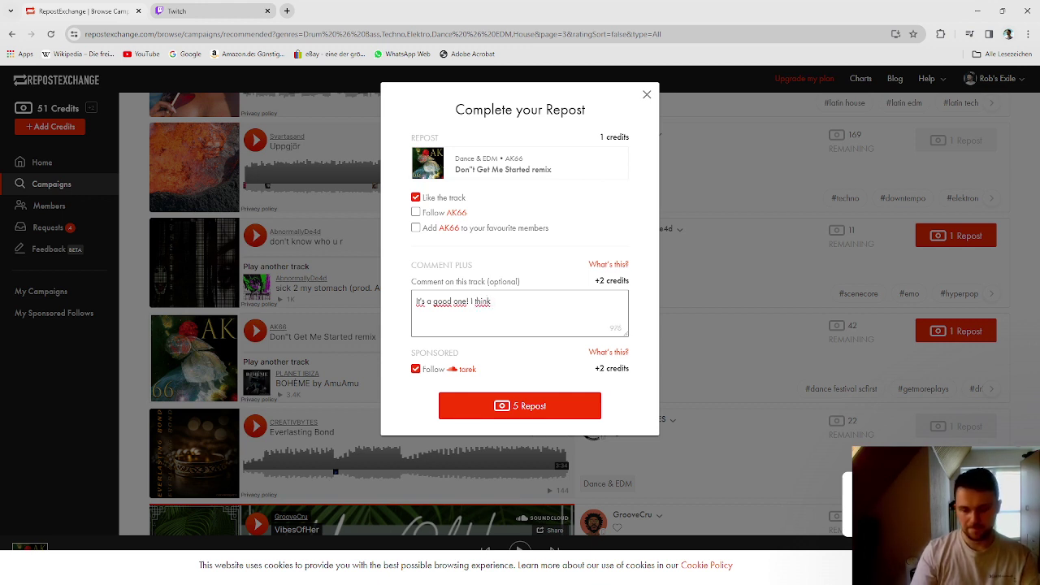
pyautogui.press('BackSpace')
pyautogui.press('BackSpace')
pyautogui.press('BackSpace')
pyautogui.press('BackSpace')
pyautogui.press('BackSpace')
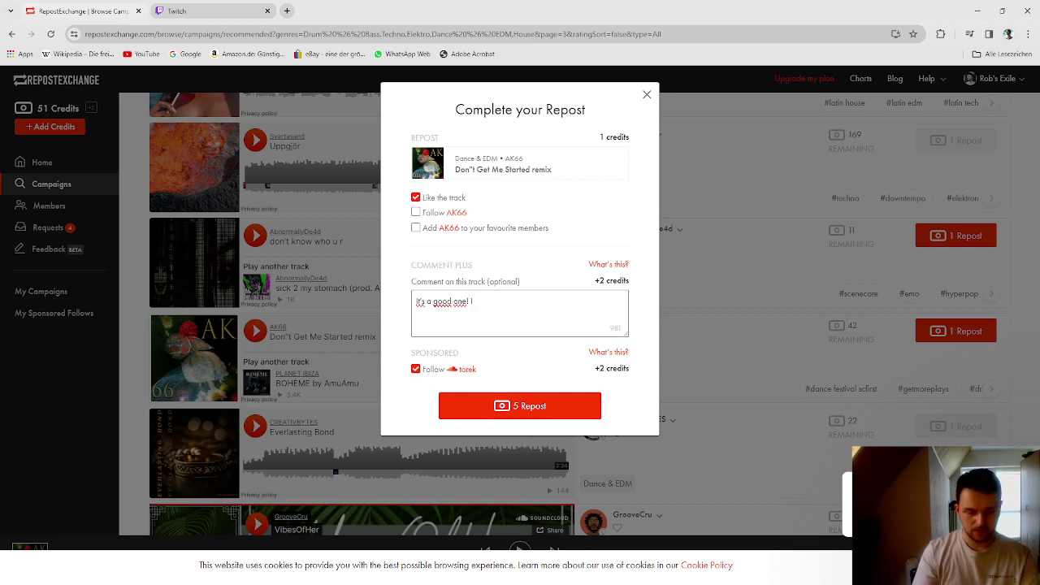
# Step: Continue the track comment with "You should get more plays! I hope I can help you a little due to this comment!"
pyautogui.write('Y')
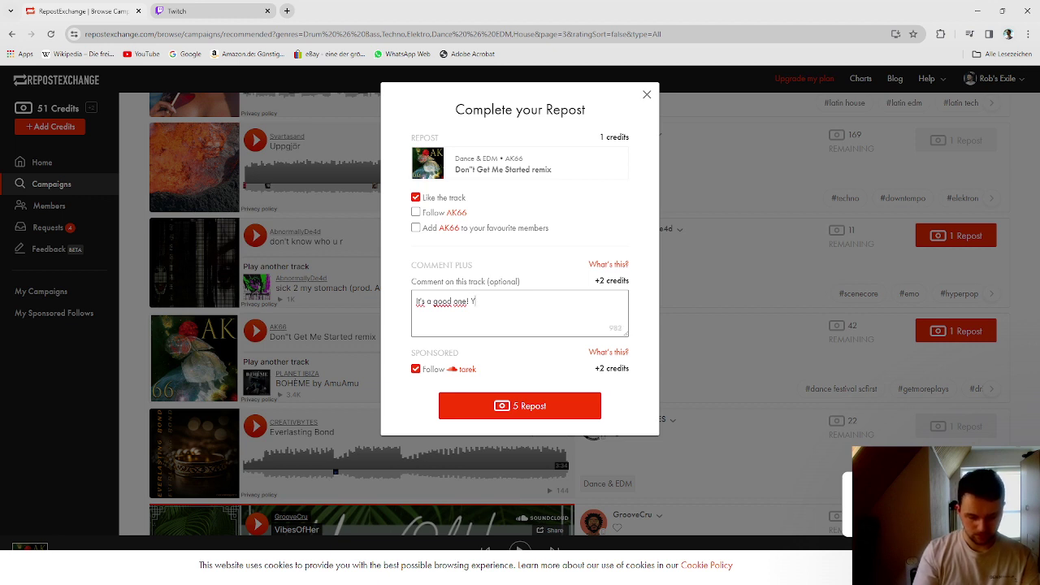
pyautogui.write('ou shou')
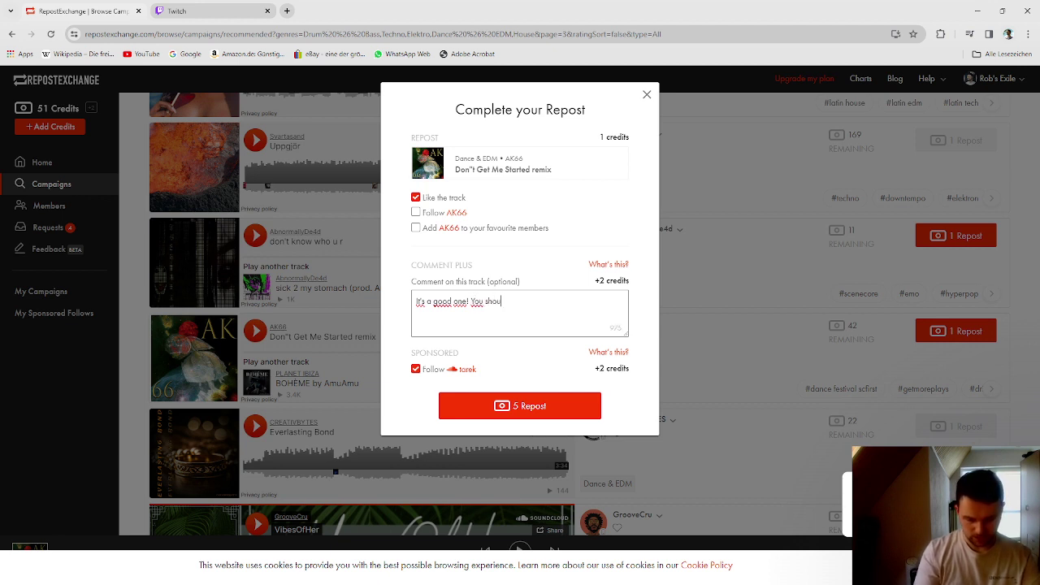
pyautogui.write('ld g')
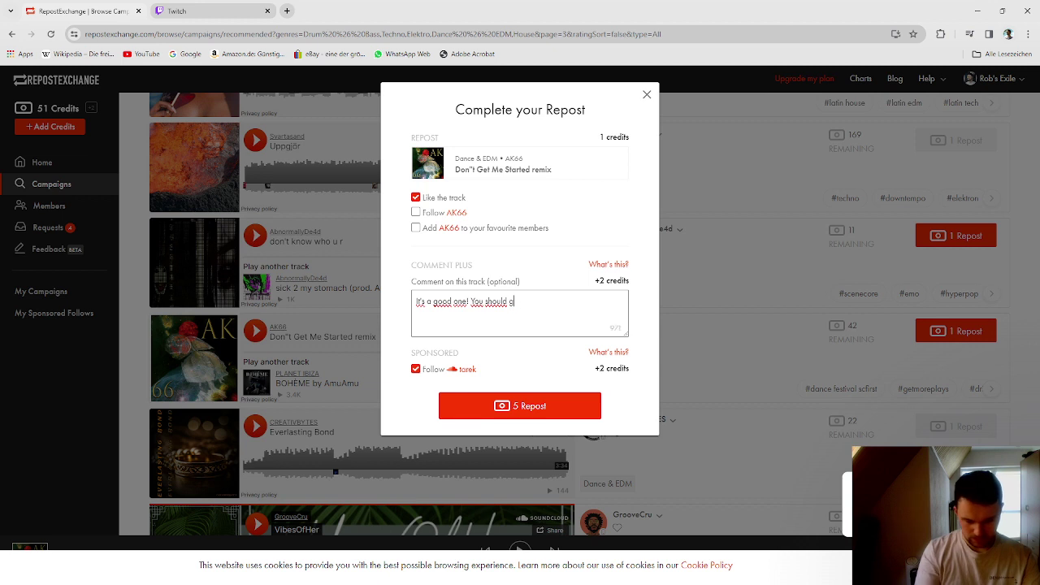
pyautogui.write('et more pla')
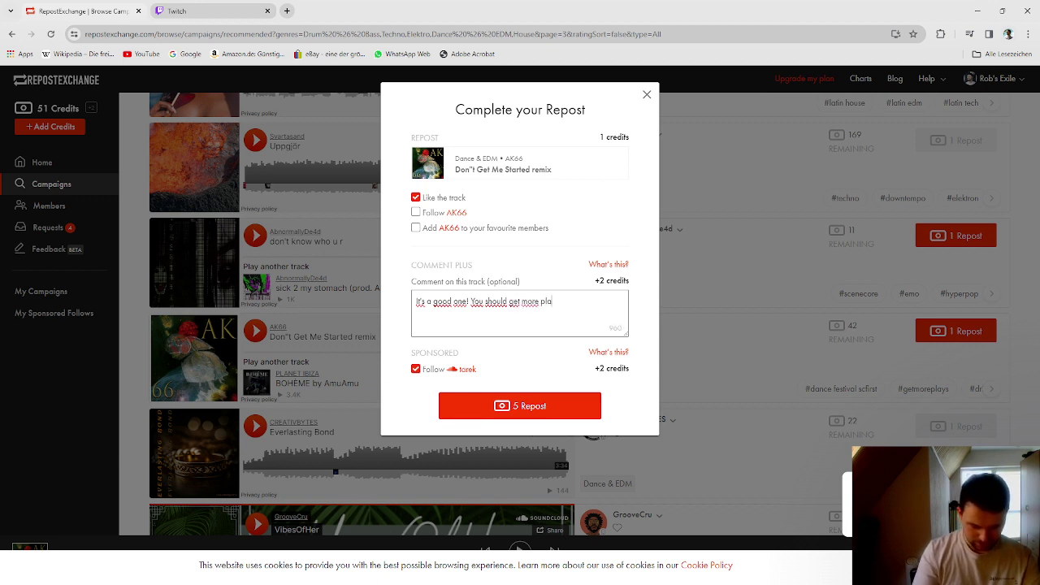
pyautogui.write('ys ')
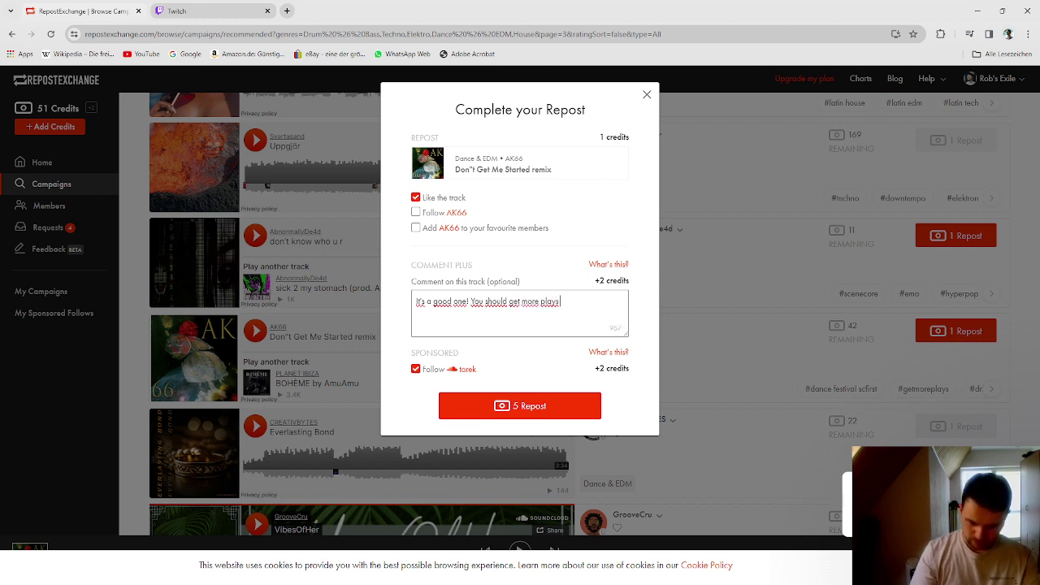
pyautogui.write('!')
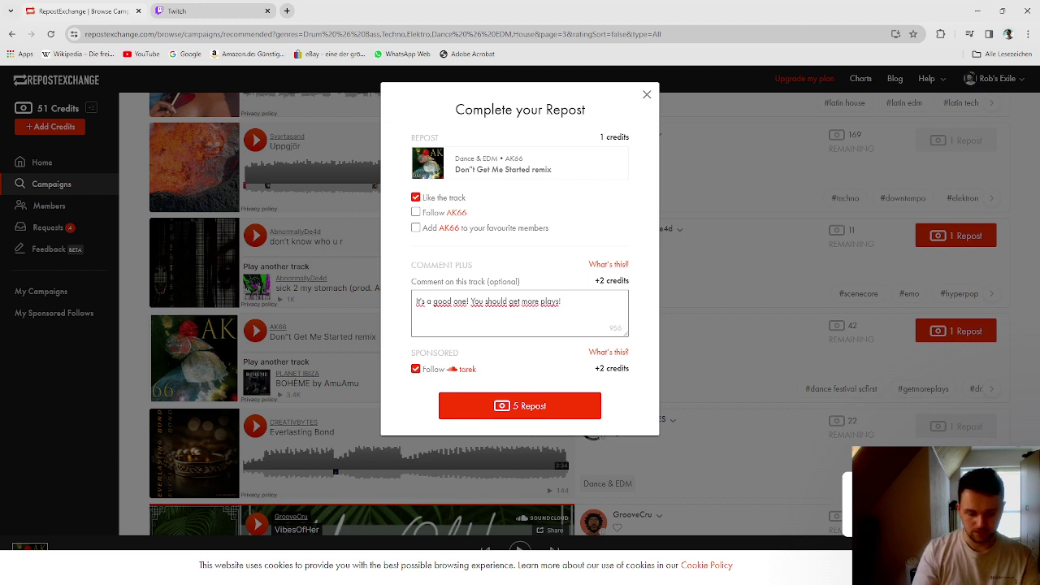
pyautogui.write('I hope ')
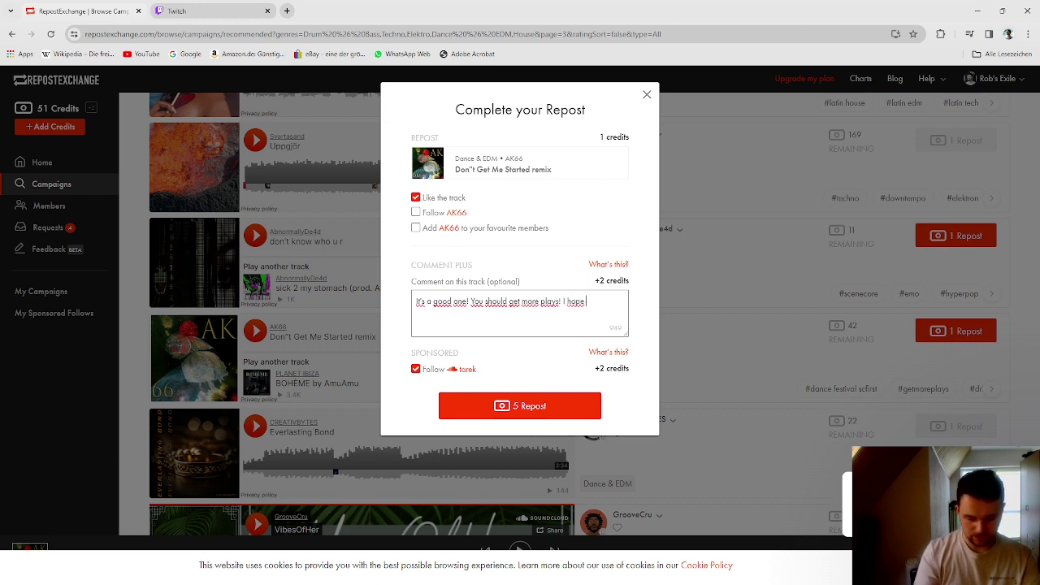
pyautogui.write('I can h')
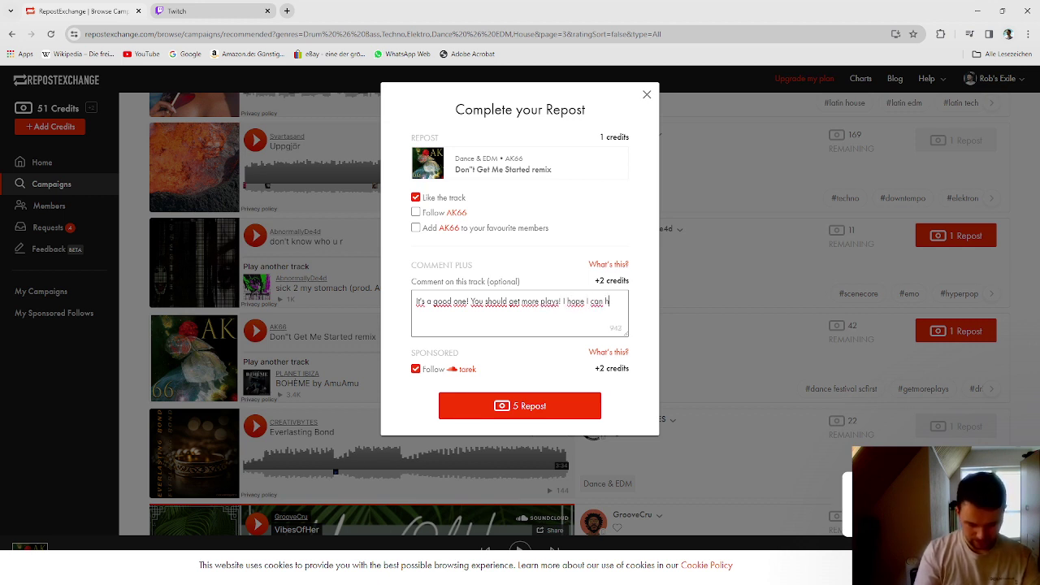
pyautogui.write('elp you')
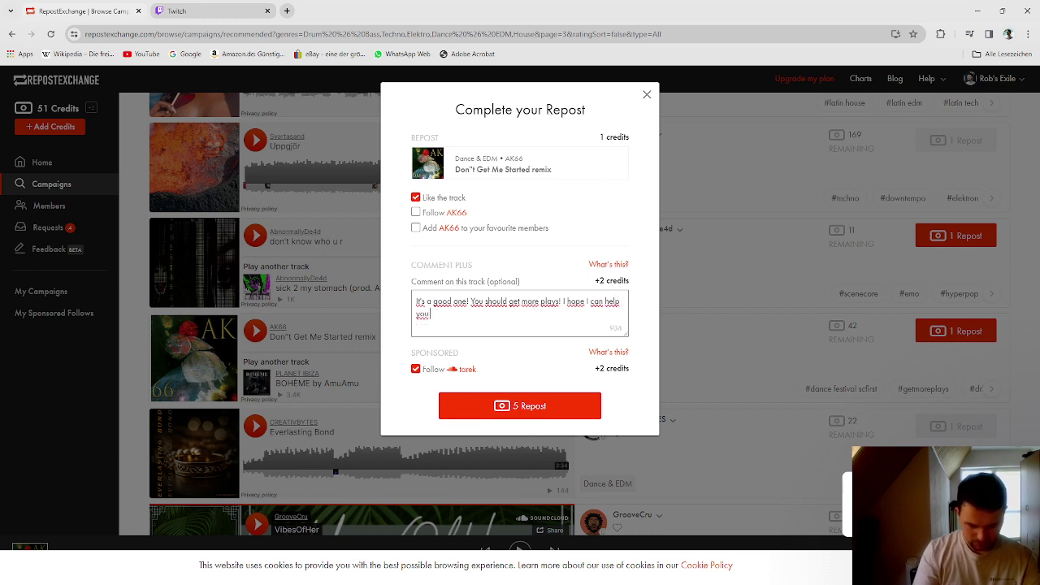
pyautogui.write(' a little')
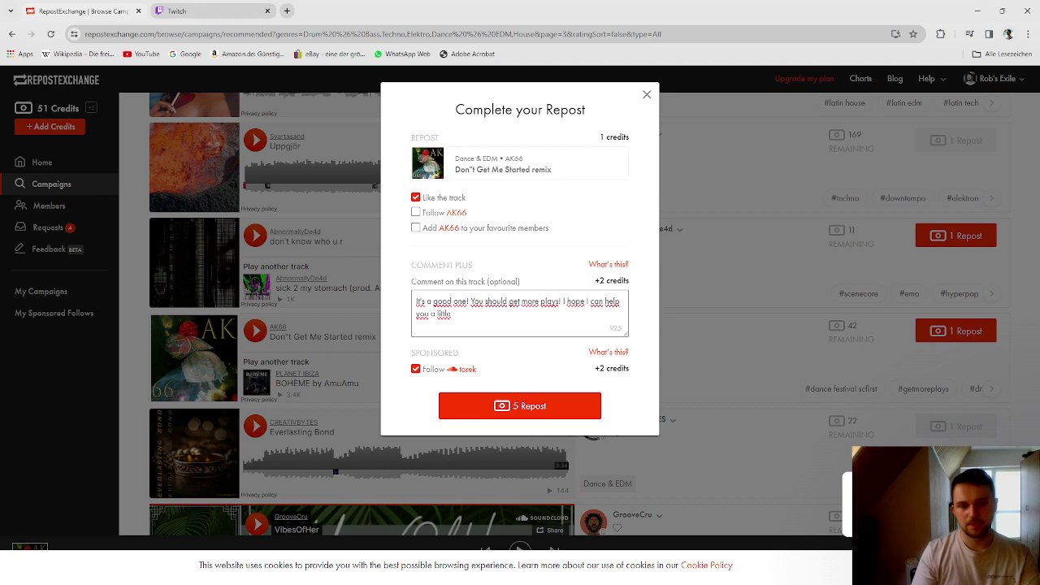
pyautogui.write(' due')
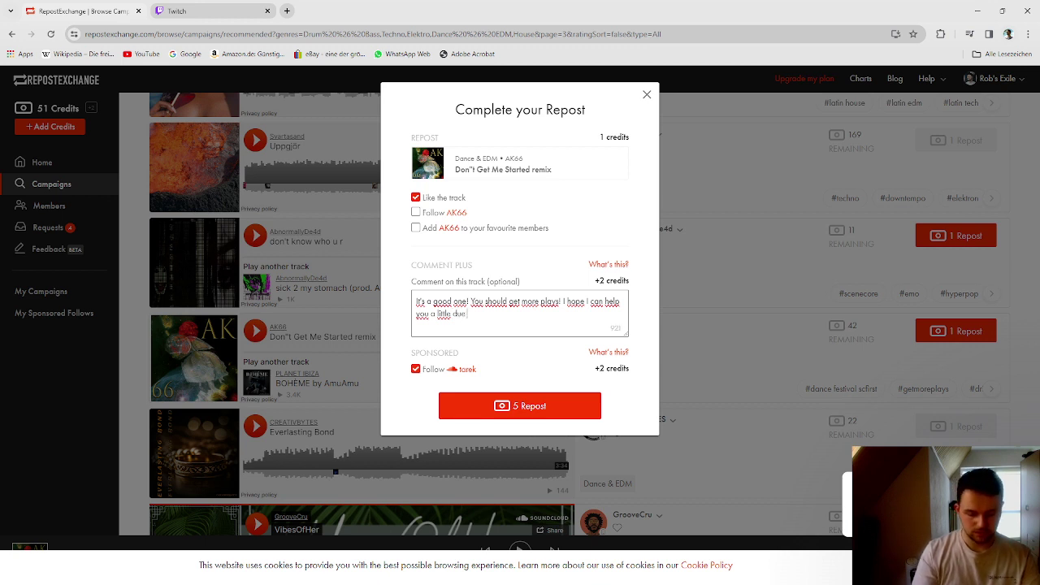
pyautogui.write(' to this')
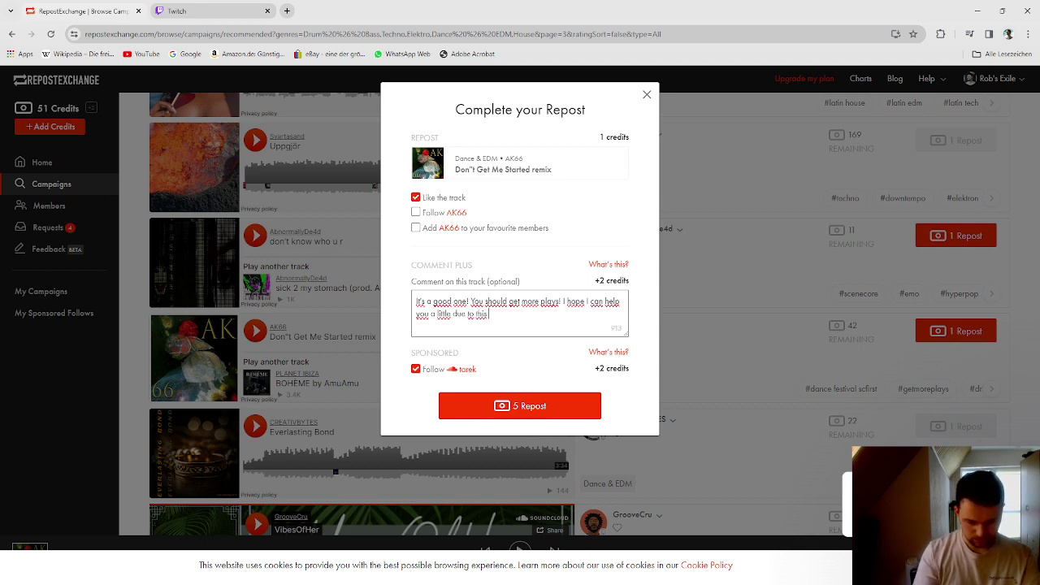
pyautogui.write(' comment!')
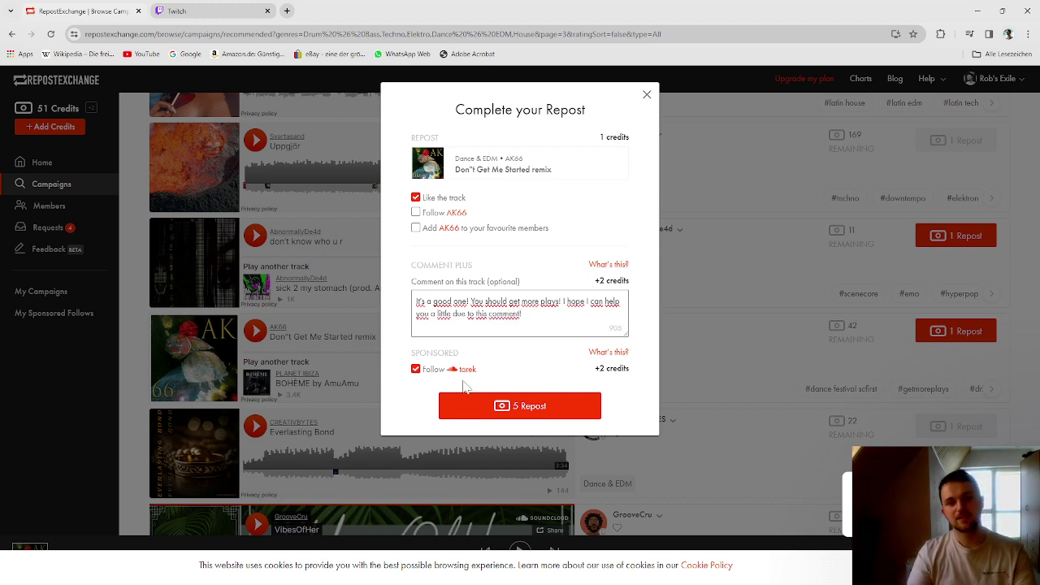
# Step: Turn off the sponsored follow and submit the "Don't Get Me Started remix" repost with a rating of 9
pyautogui.click(416, 370)
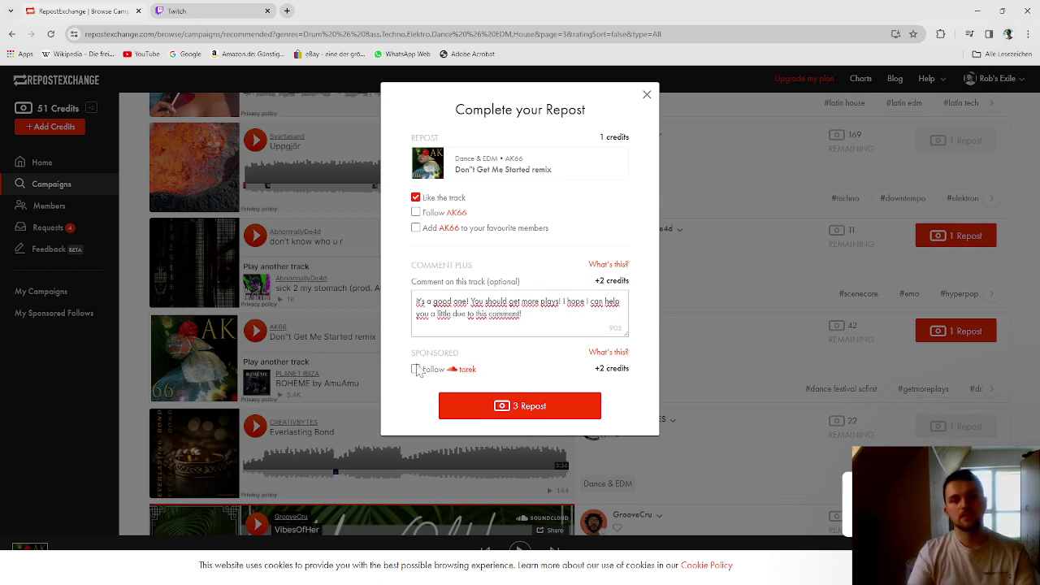
pyautogui.click(522, 406)
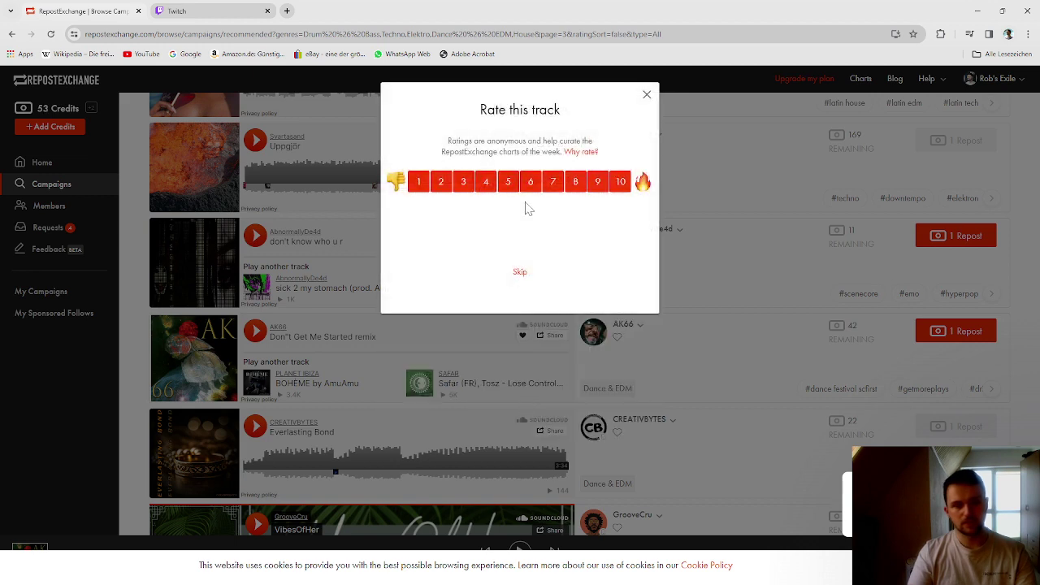
pyautogui.click(598, 182)
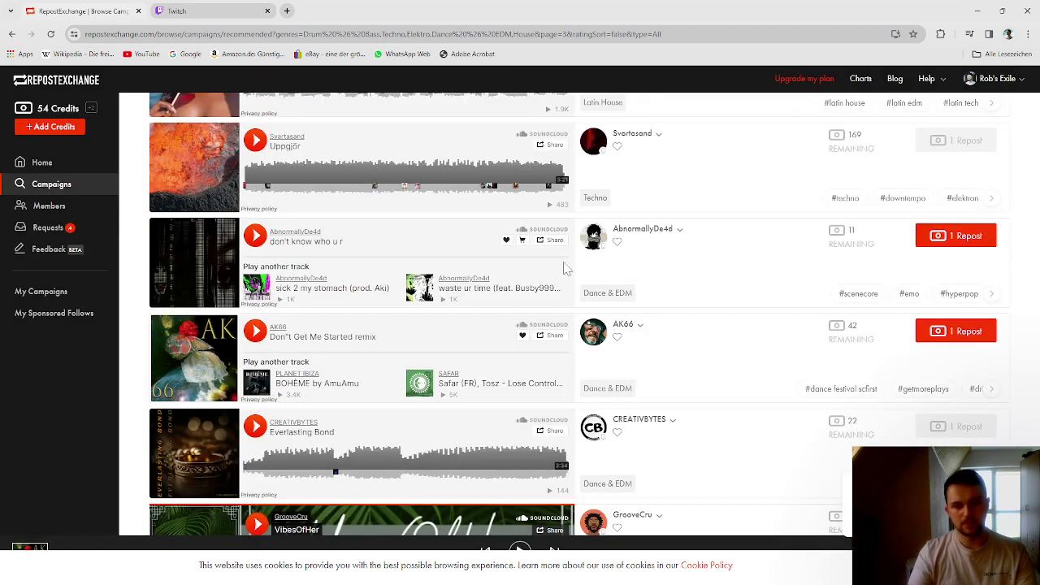
pyautogui.click(520, 280)
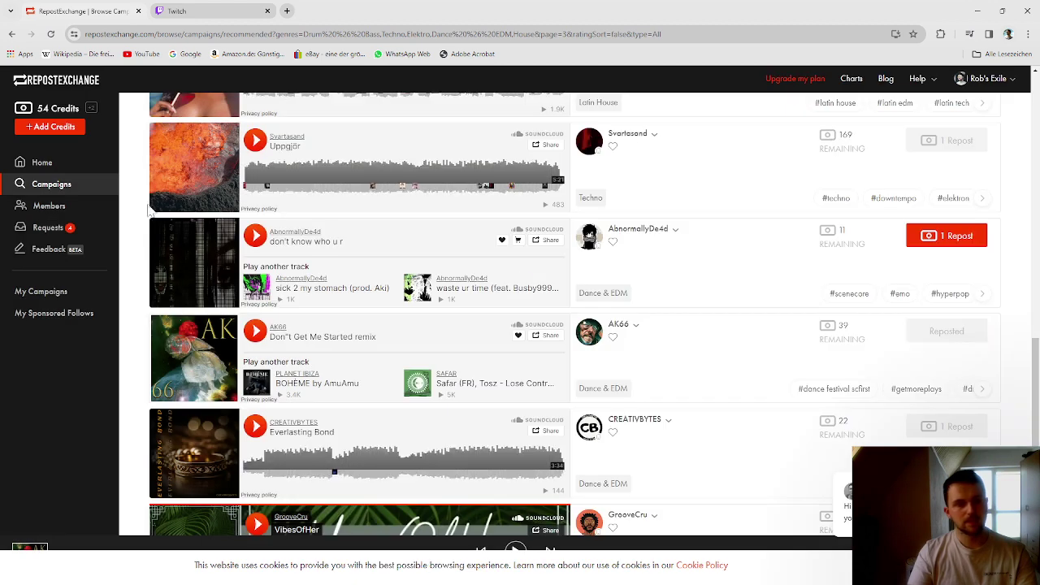
pyautogui.moveTo(94, 109)
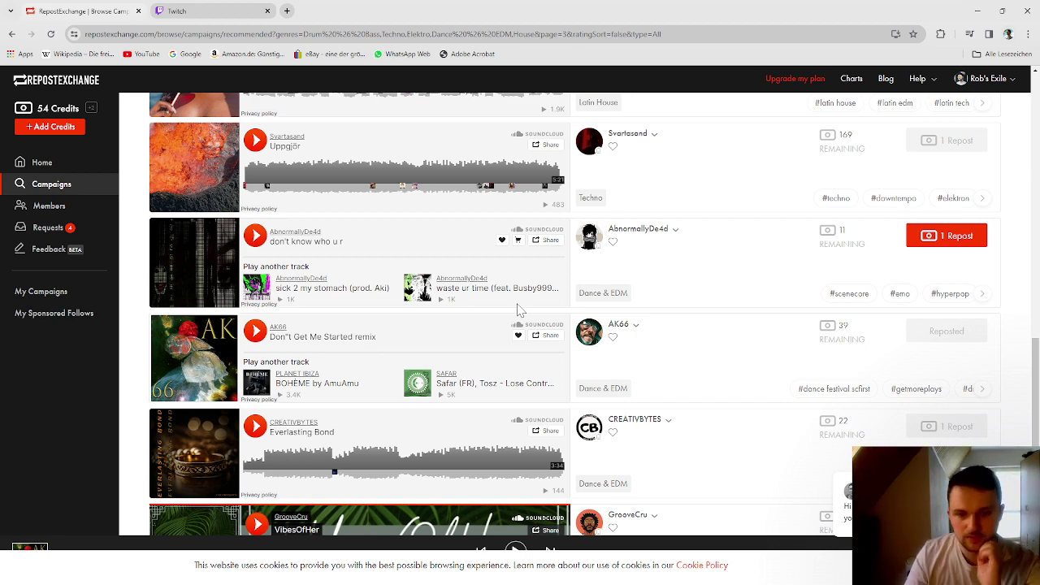
# Step: Listen to the recommended Dance & EDM track "Everlasting Bond" by CREATIVBYTES
pyautogui.scroll(-1, 520, 310)
pyautogui.scroll(-1, 520, 310)
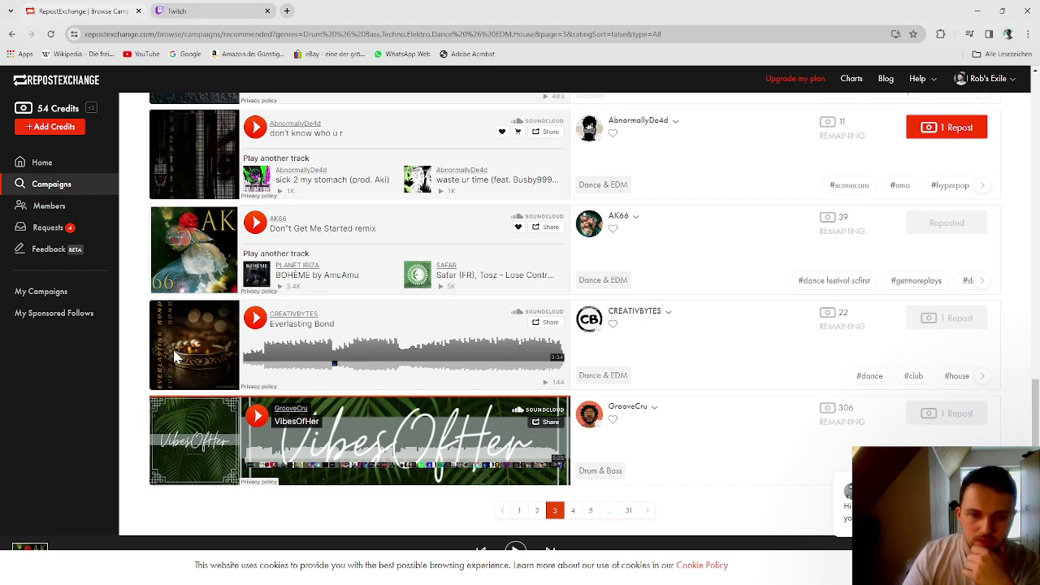
pyautogui.click(254, 319)
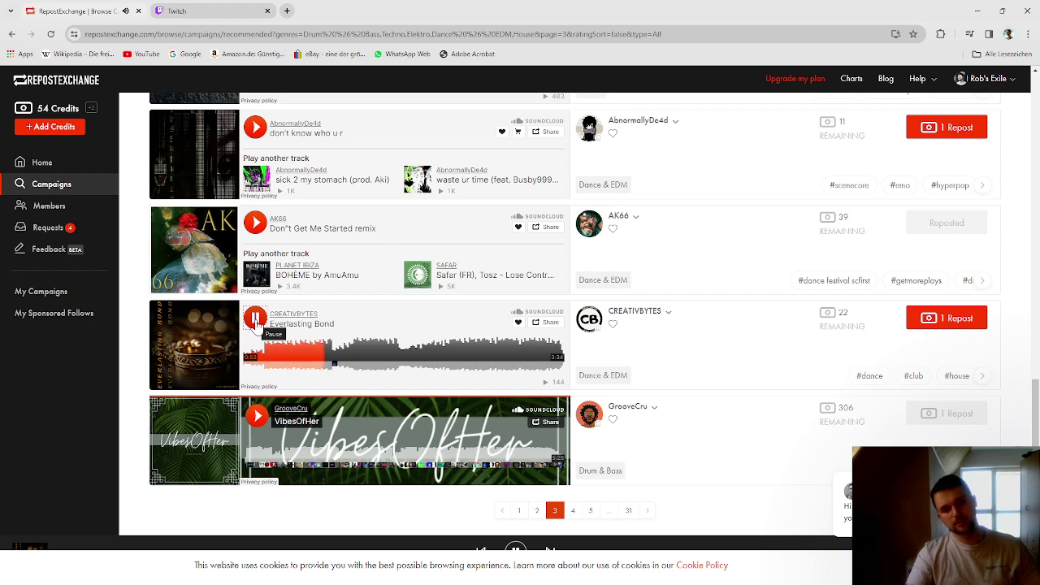
# Step: Open the repost of "Everlasting Bond", turn off following CREATIVBYTES and begin the comment with "The vocals match the instrumental!"
pyautogui.click(933, 321)
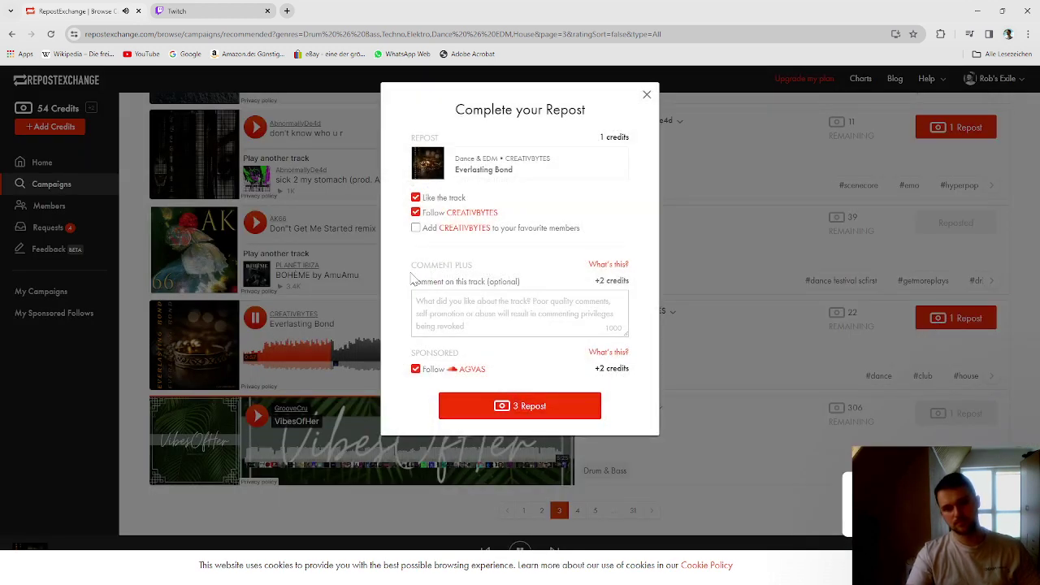
pyautogui.click(415, 212)
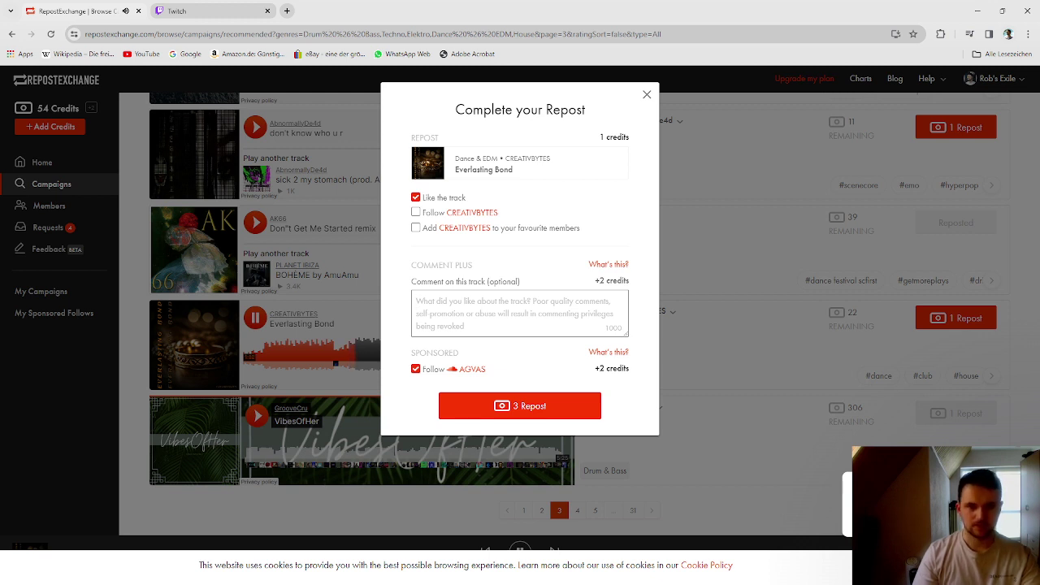
pyautogui.click(417, 301)
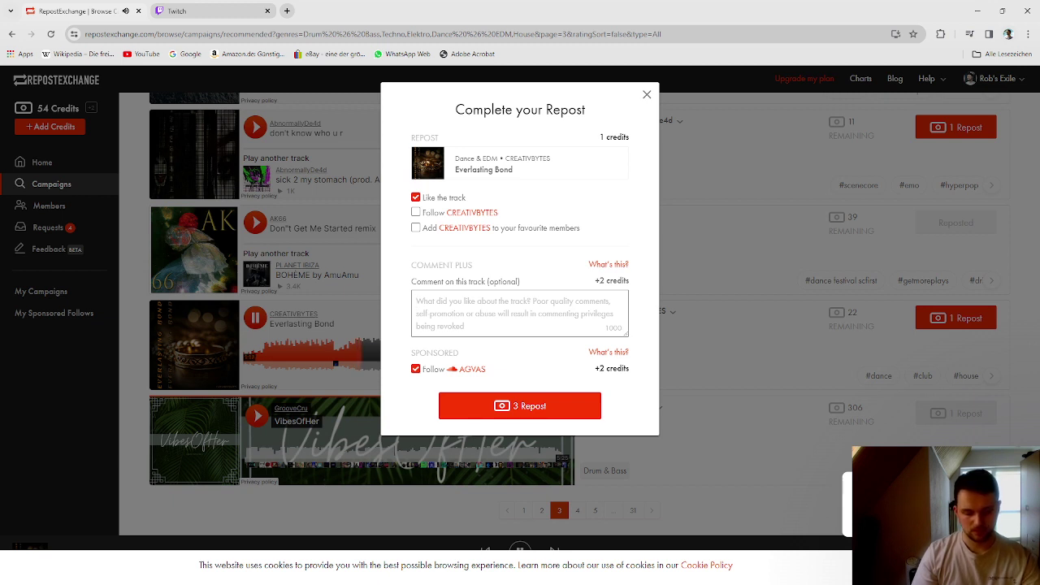
pyautogui.write('The v')
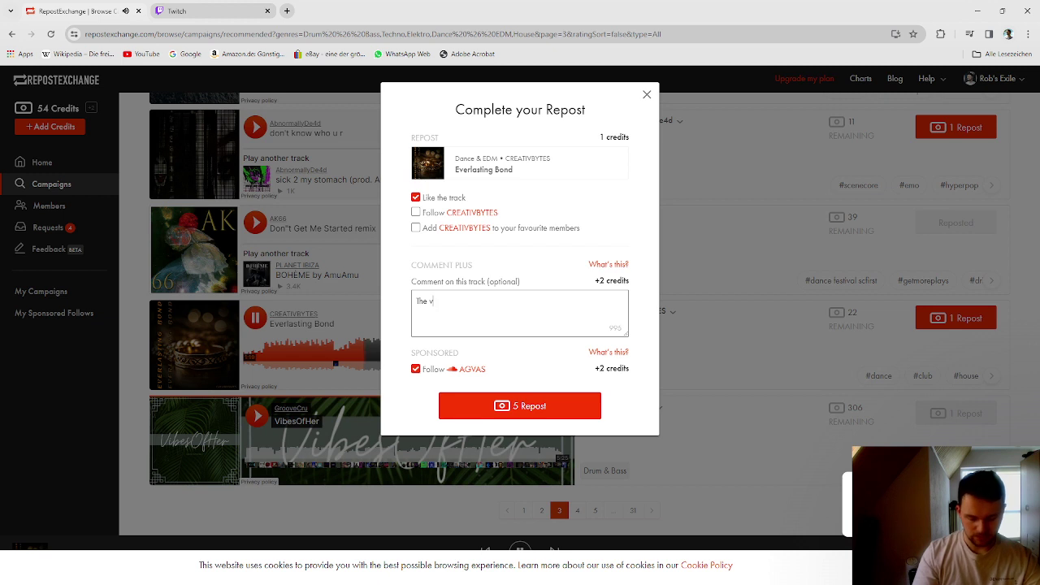
pyautogui.write('ocals ')
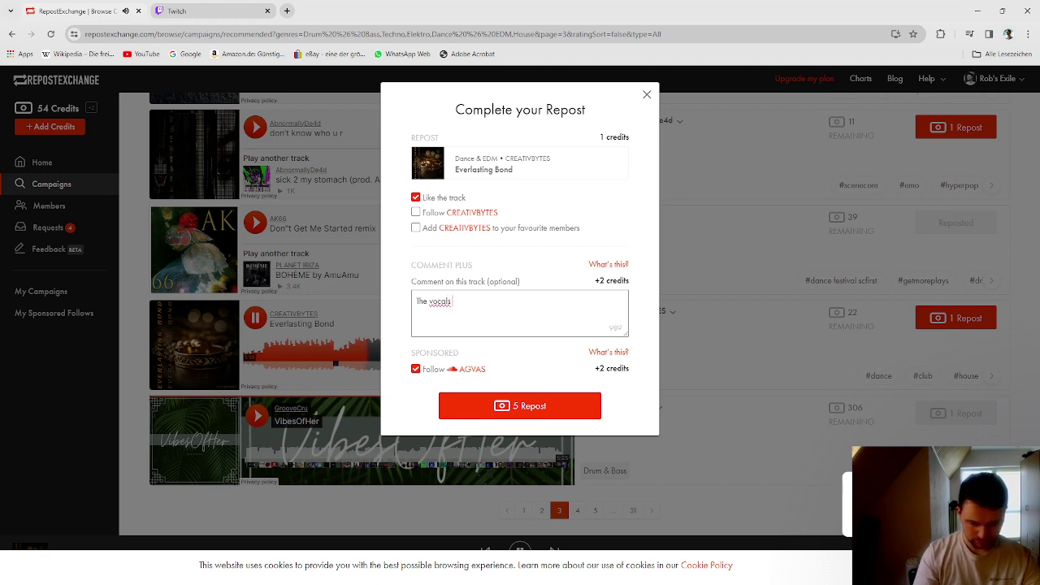
pyautogui.write('match')
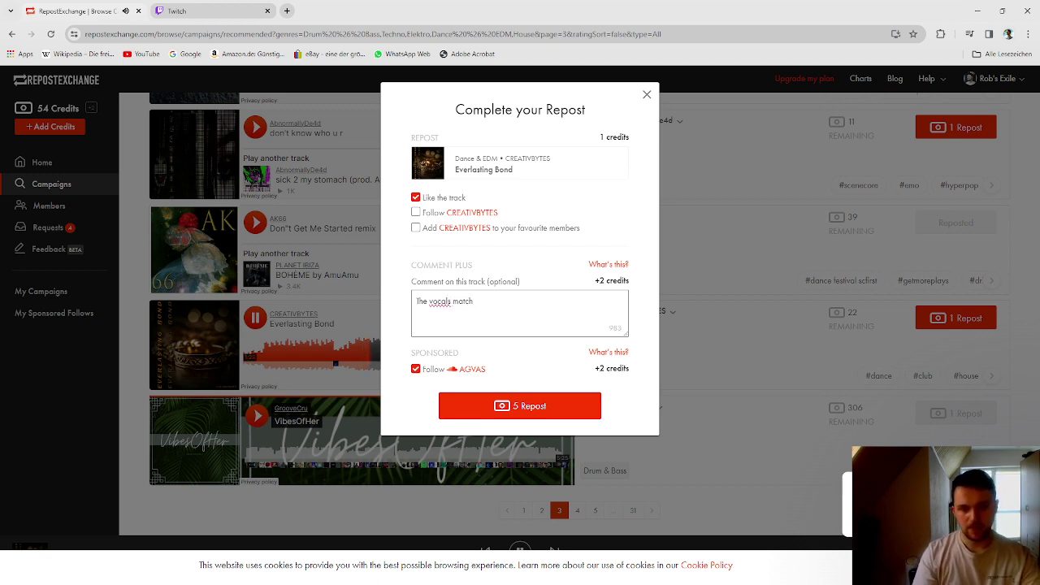
pyautogui.write(' the instr')
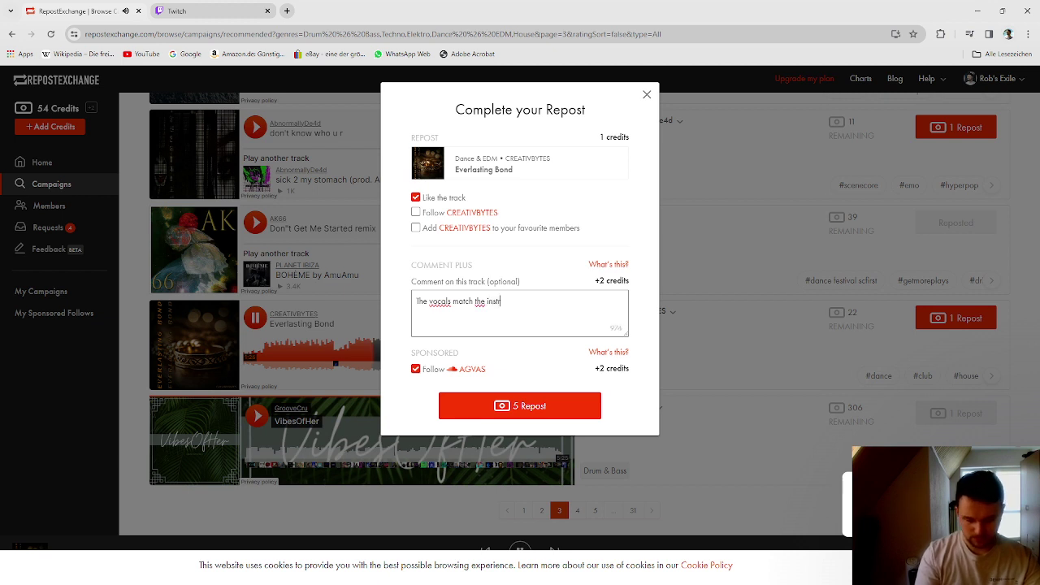
pyautogui.write('umenta')
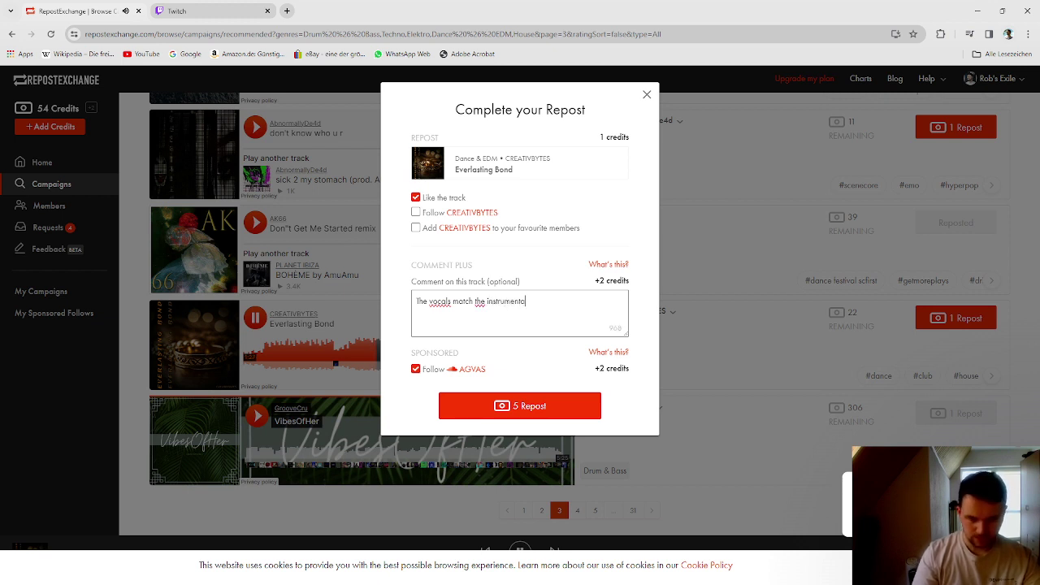
pyautogui.write('l!')
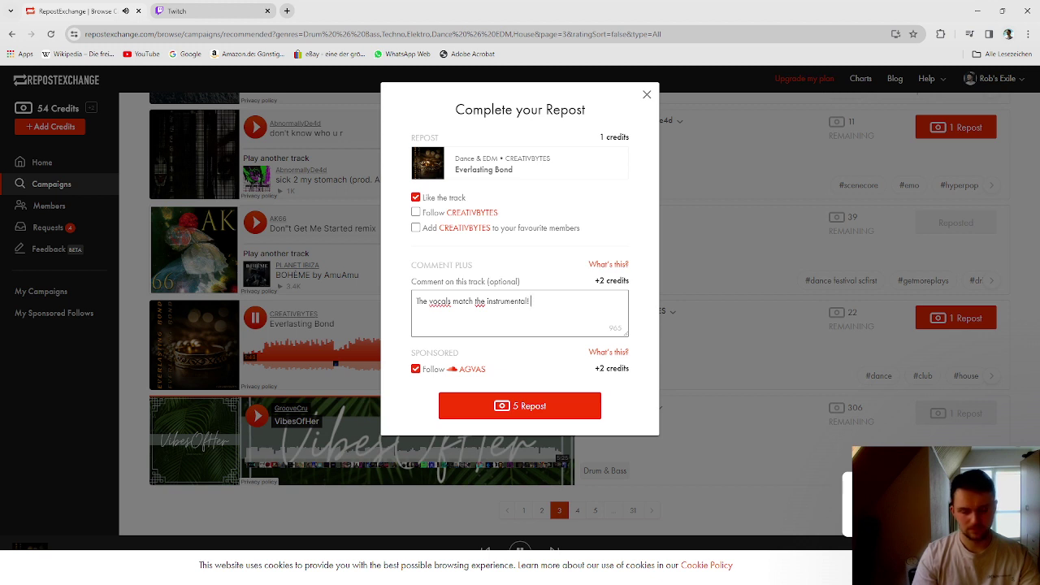
# Step: Continue the "Everlasting Bond" comment with "You had a pretty good idea right there!"
pyautogui.write('You had ')
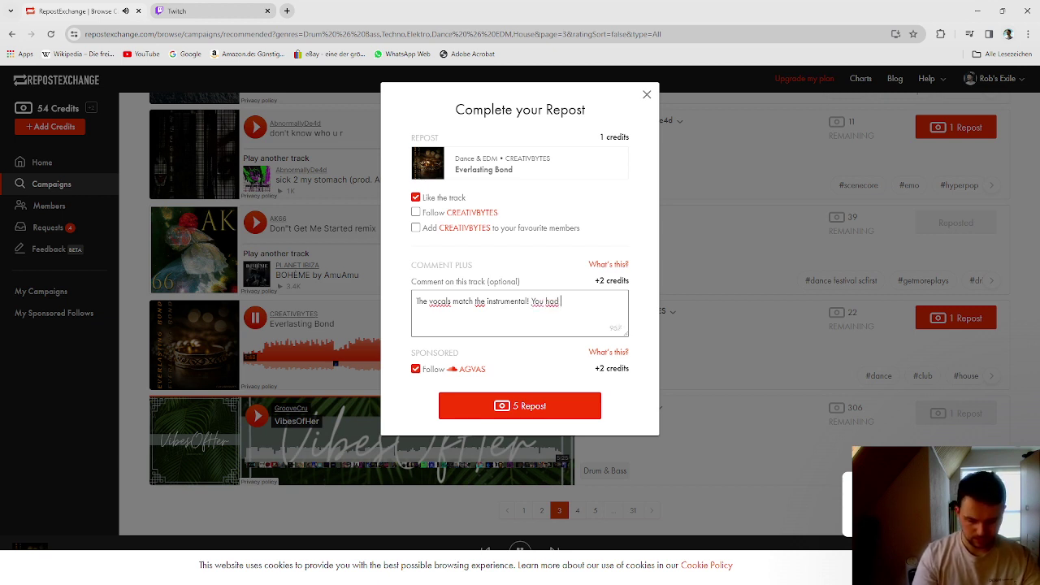
pyautogui.write('a pretty ')
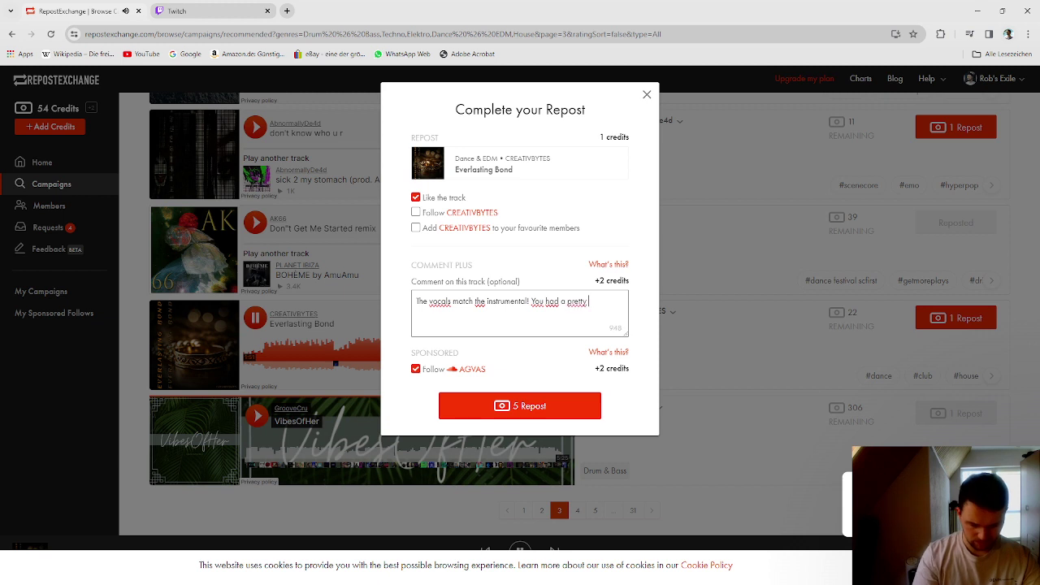
pyautogui.write('good idea')
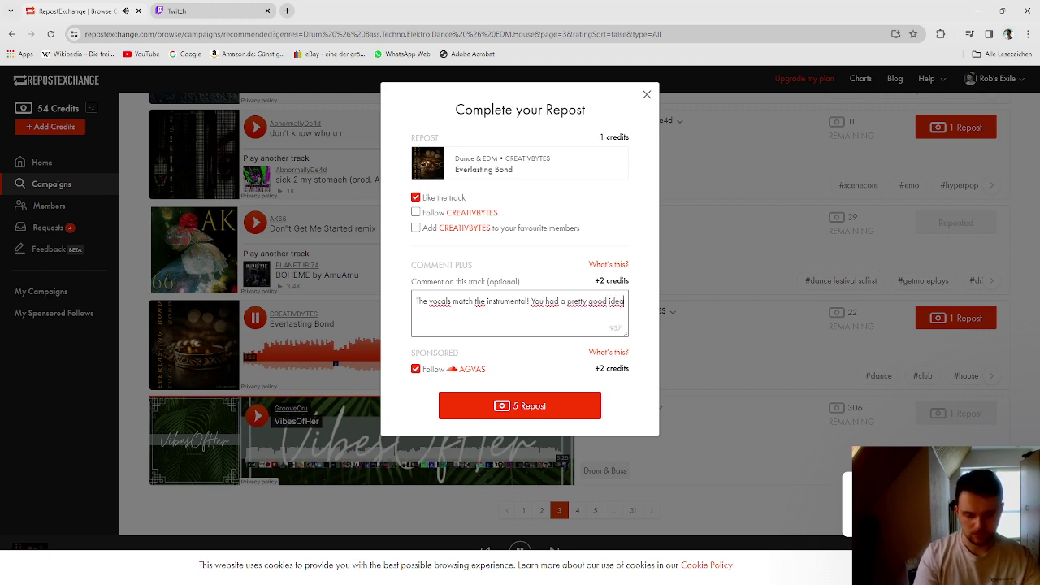
pyautogui.write(' right there')
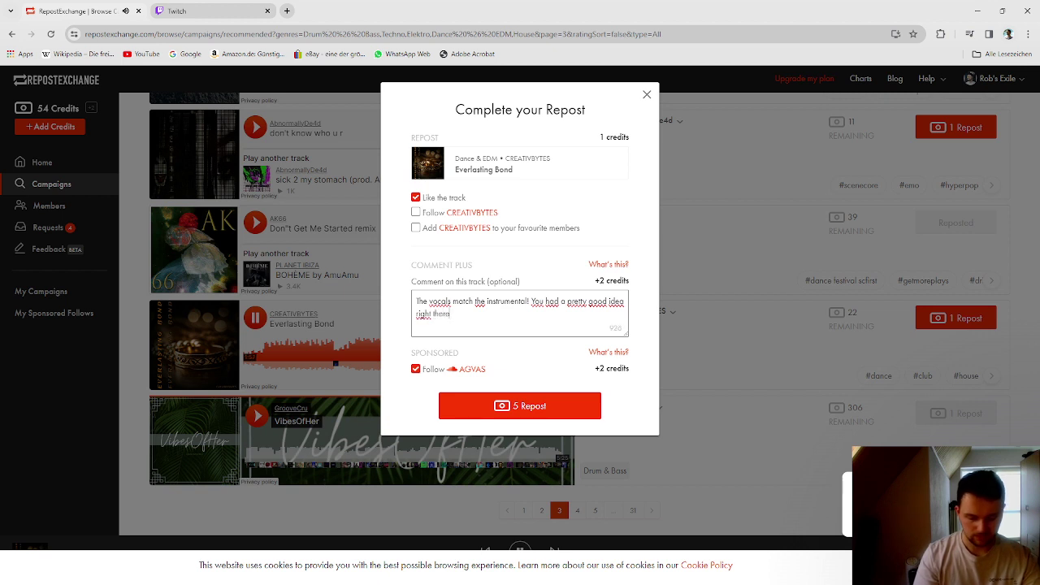
pyautogui.write('!')
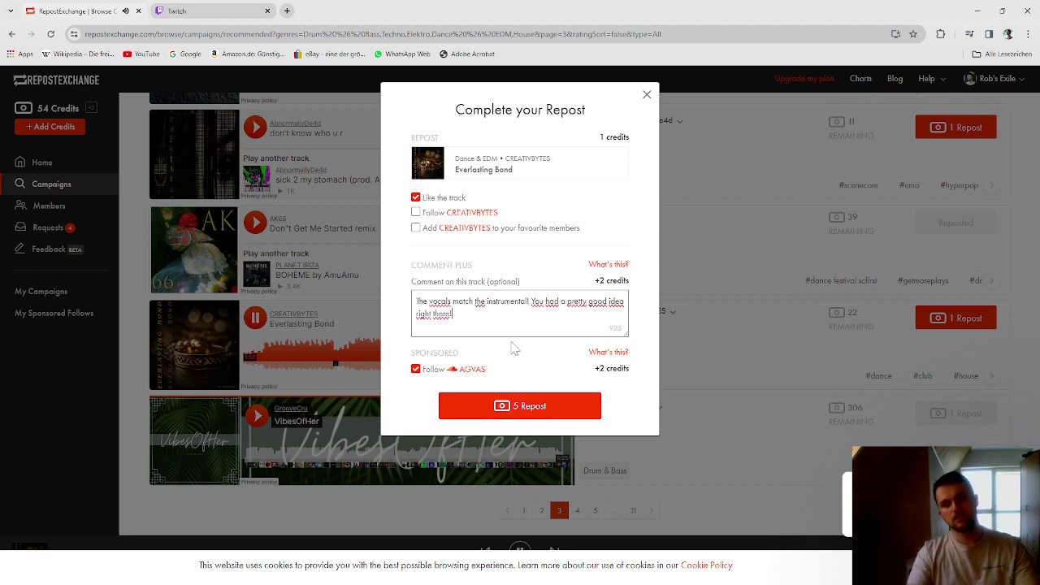
# Step: Turn off the sponsored AGVAS follow, submit the "Everlasting Bond" repost with a rating of 8, skip the repost request and pause the track
pyautogui.click(415, 369)
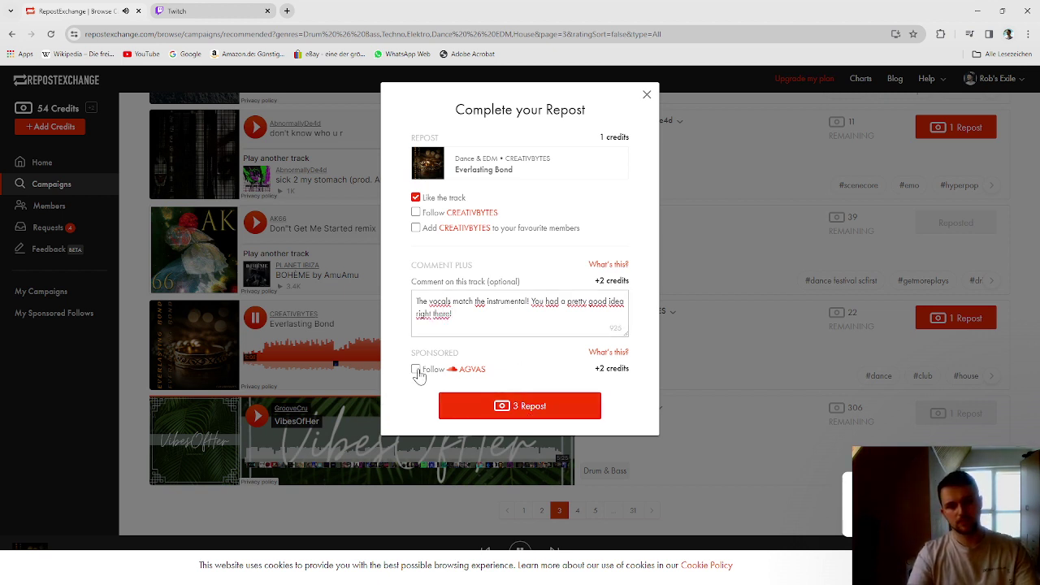
pyautogui.click(536, 411)
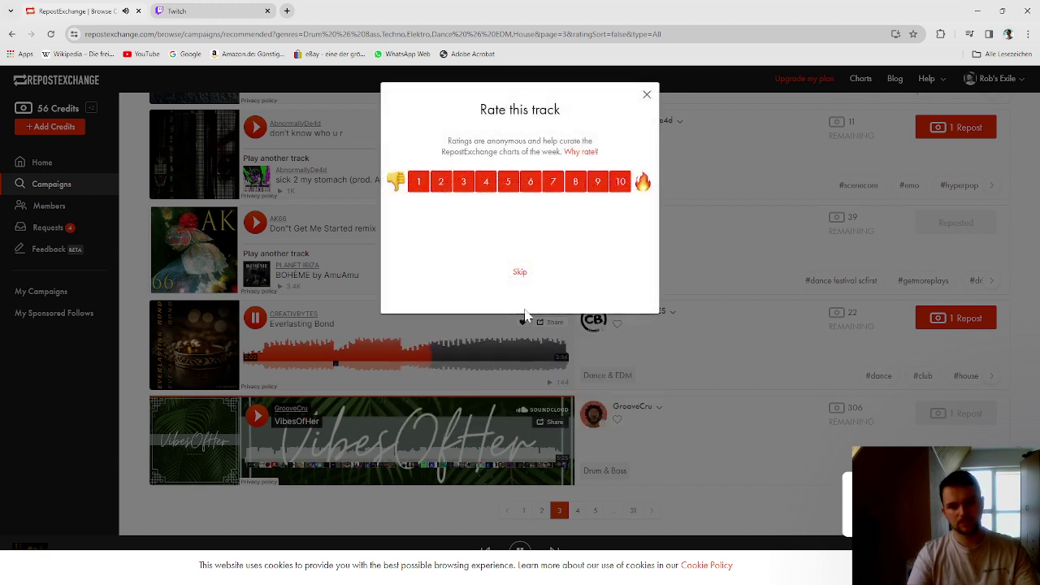
pyautogui.click(575, 184)
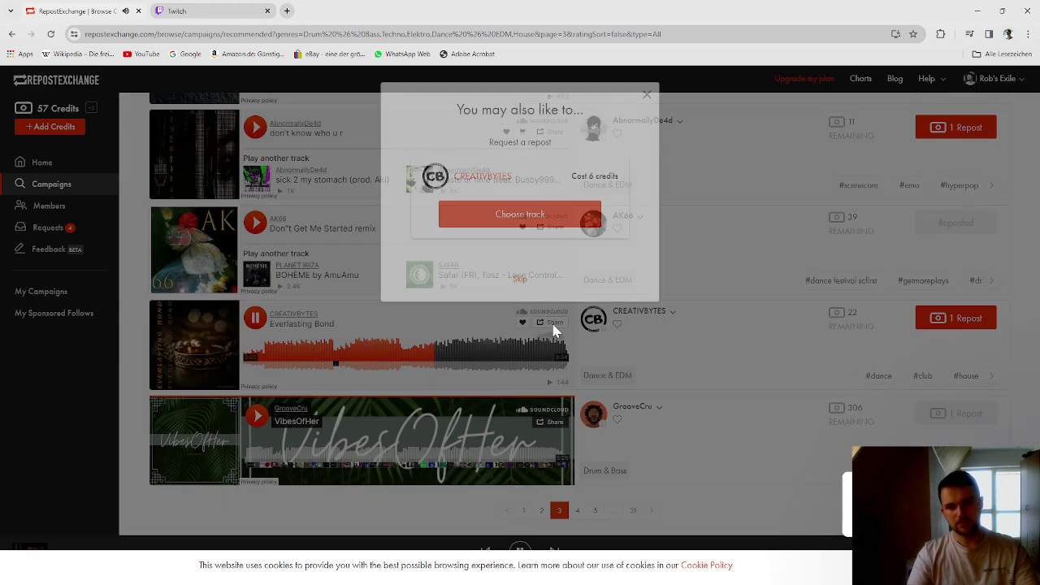
pyautogui.click(520, 279)
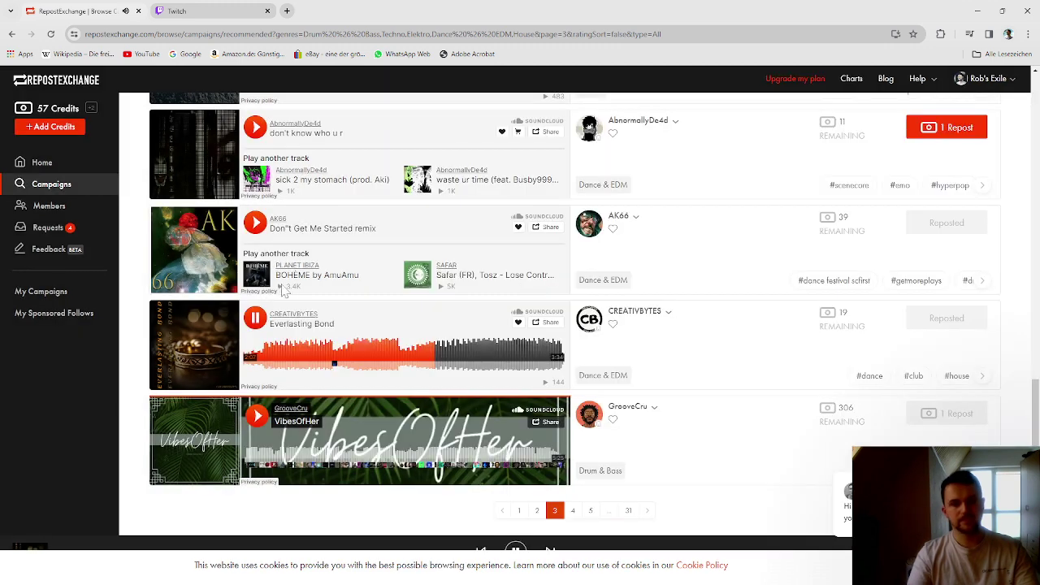
pyautogui.click(256, 318)
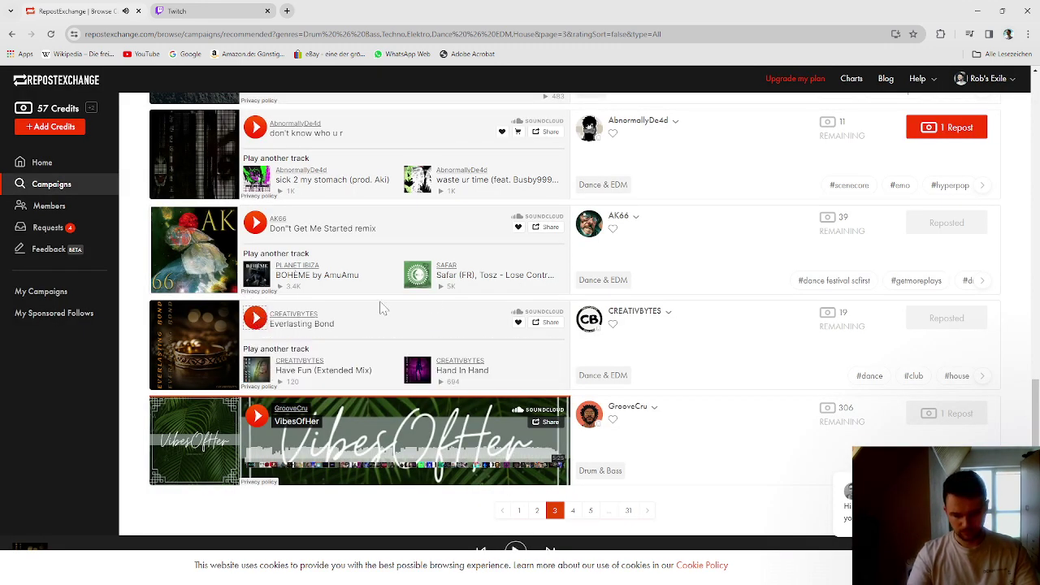
# Step: Go to page 4 of the recommended campaigns and play the House track "Stay For AM" by Black Nebula
pyautogui.click(572, 511)
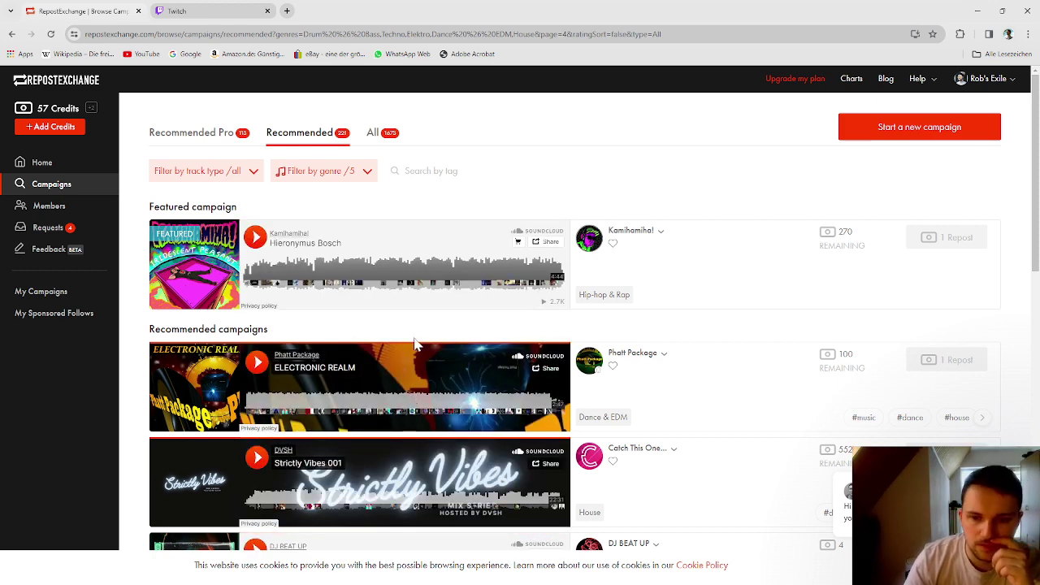
pyautogui.scroll(-1, 413, 344)
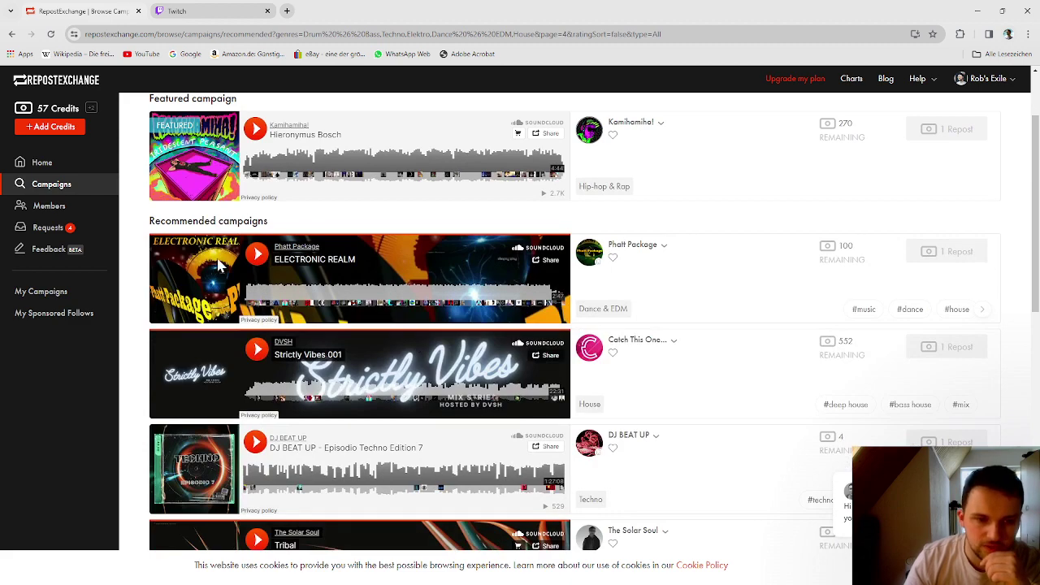
pyautogui.scroll(-2, 218, 341)
pyautogui.scroll(-2, 218, 313)
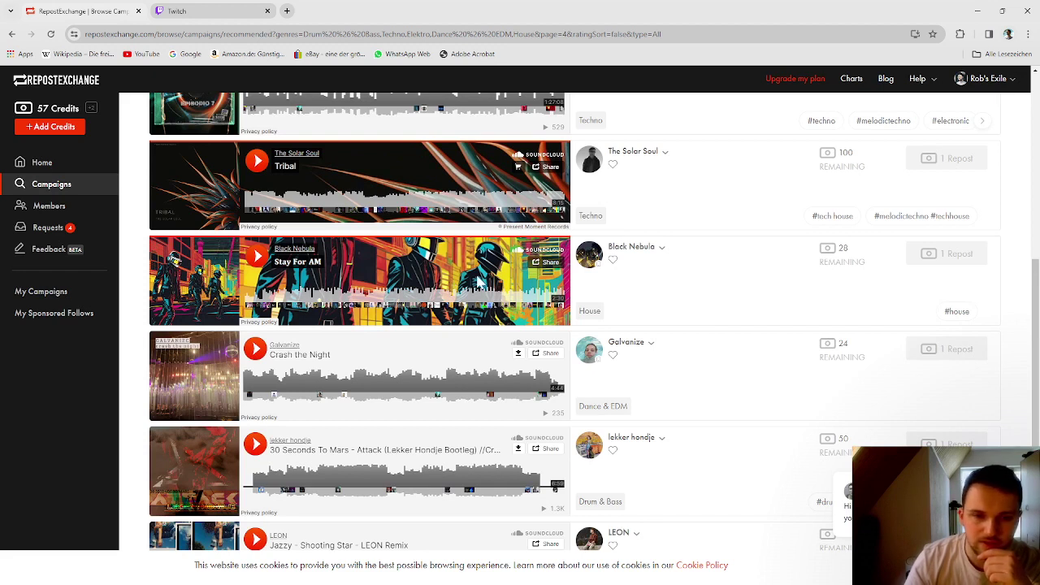
pyautogui.click(257, 258)
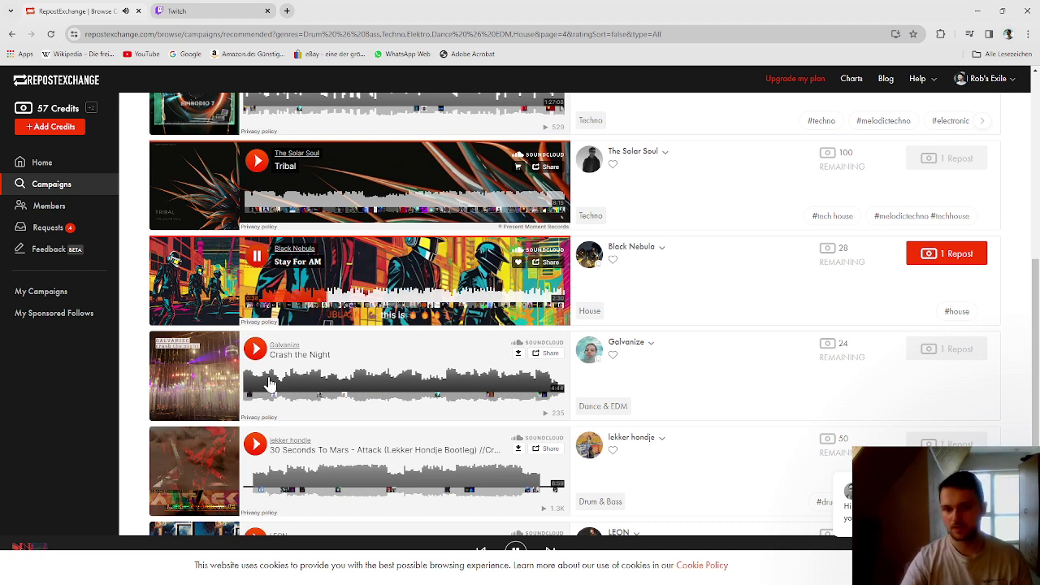
# Step: Open the repost of "Stay For AM", turn off liking the track and begin the comment with "you flashed me a second time!"
pyautogui.click(943, 255)
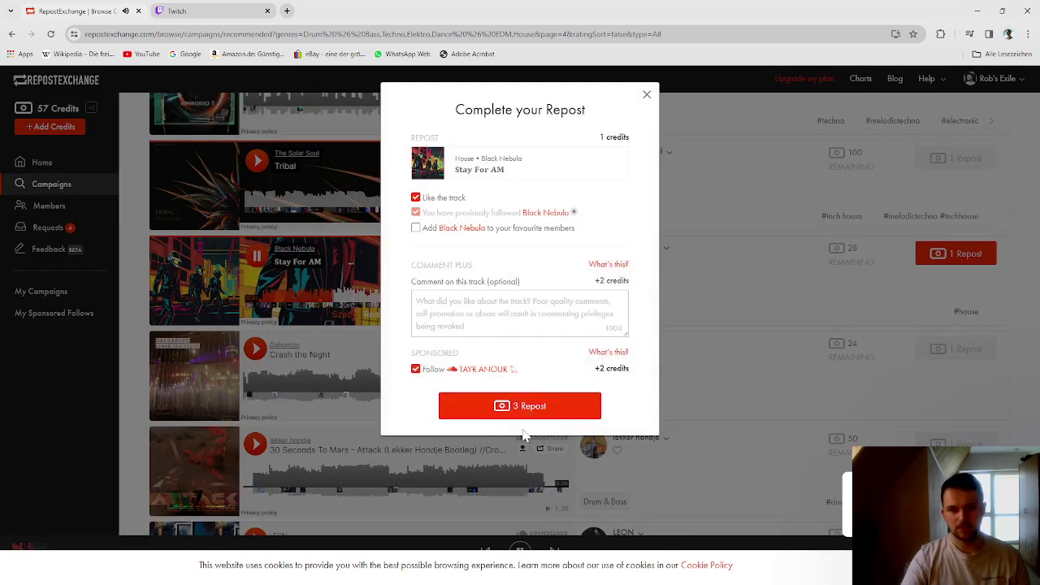
pyautogui.click(416, 198)
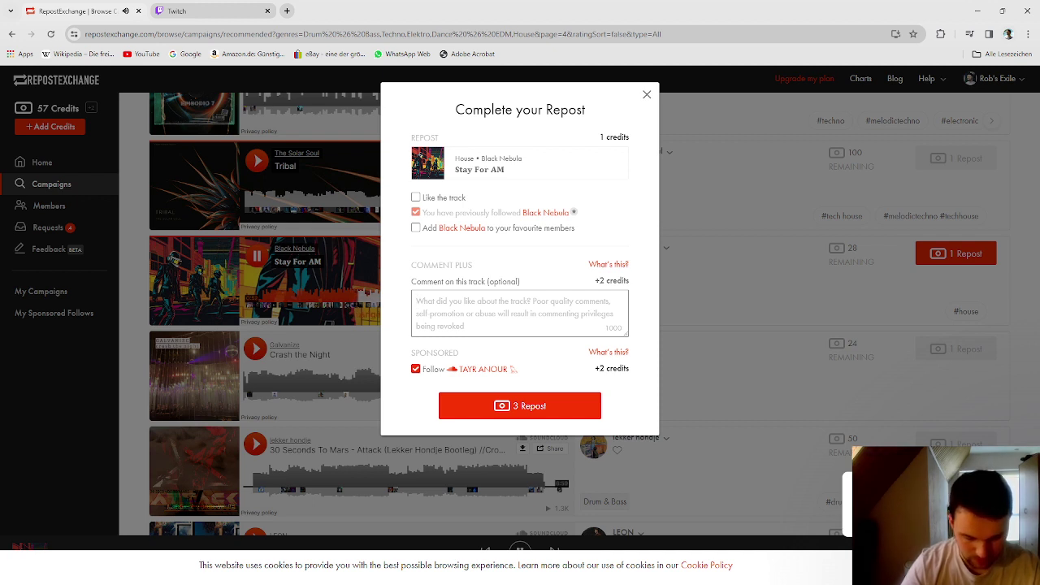
pyautogui.write('you')
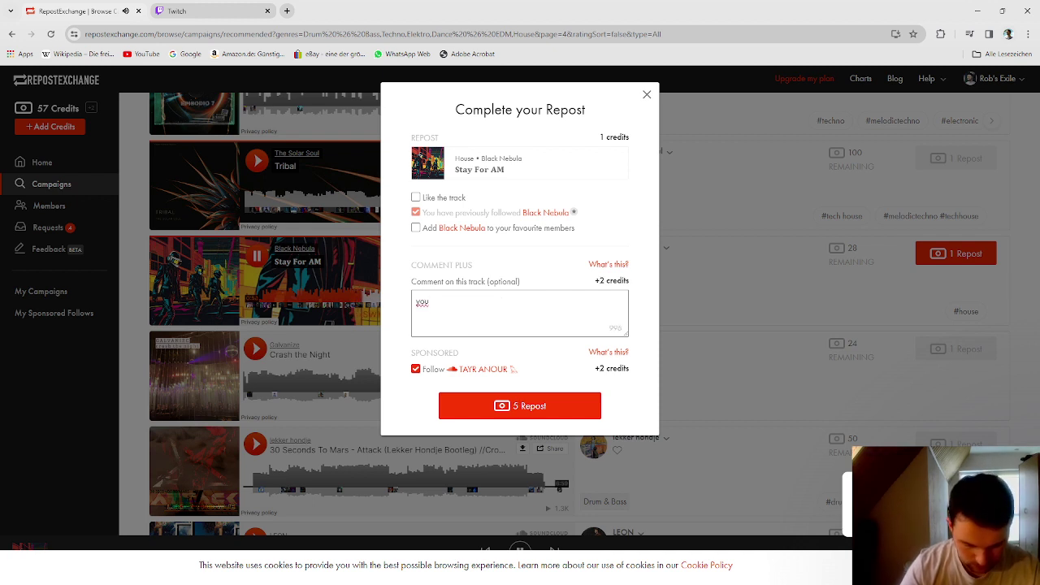
pyautogui.write(' flashed me')
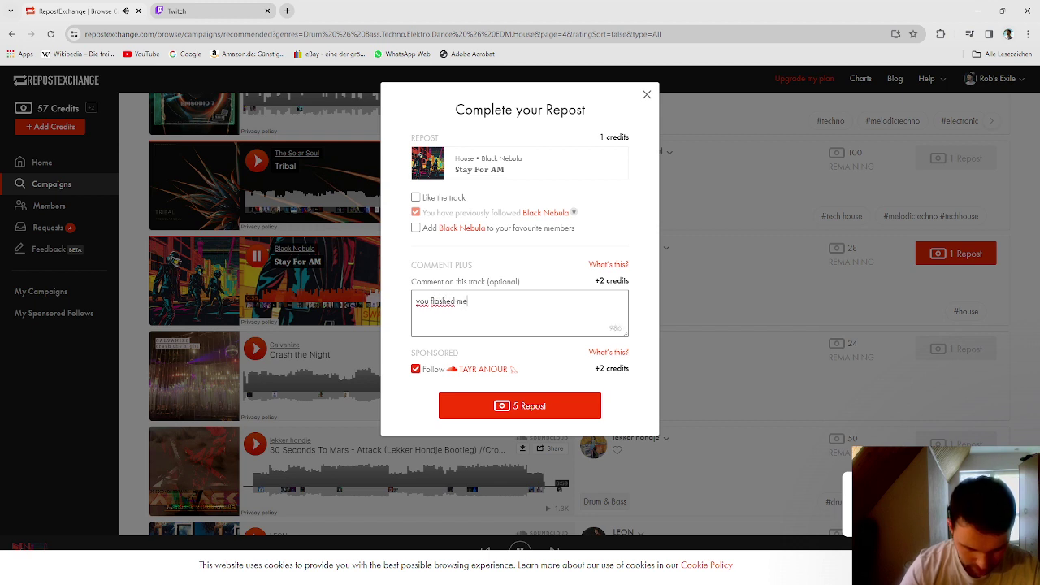
pyautogui.write(' a second')
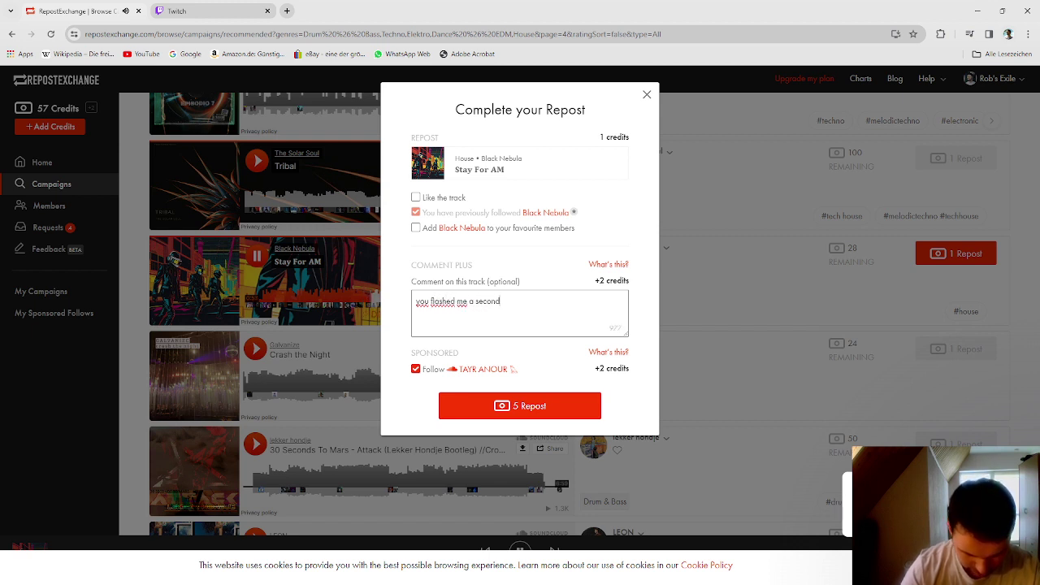
pyautogui.write(' time!')
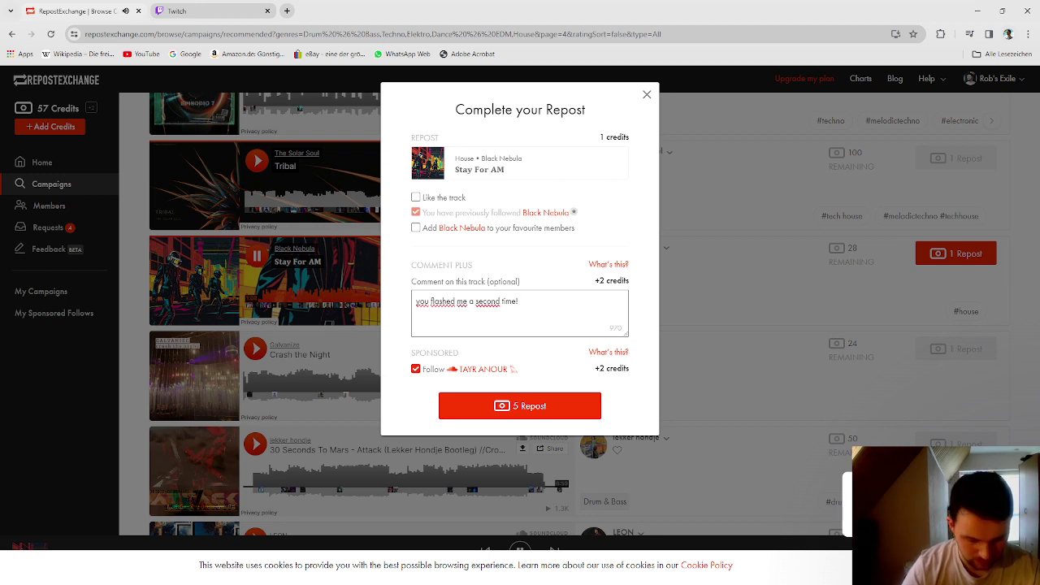
# Step: Continue the "Stay For AM" comment with "I'm pretty excited for all your music, that's going to come!"
pyautogui.write('I')
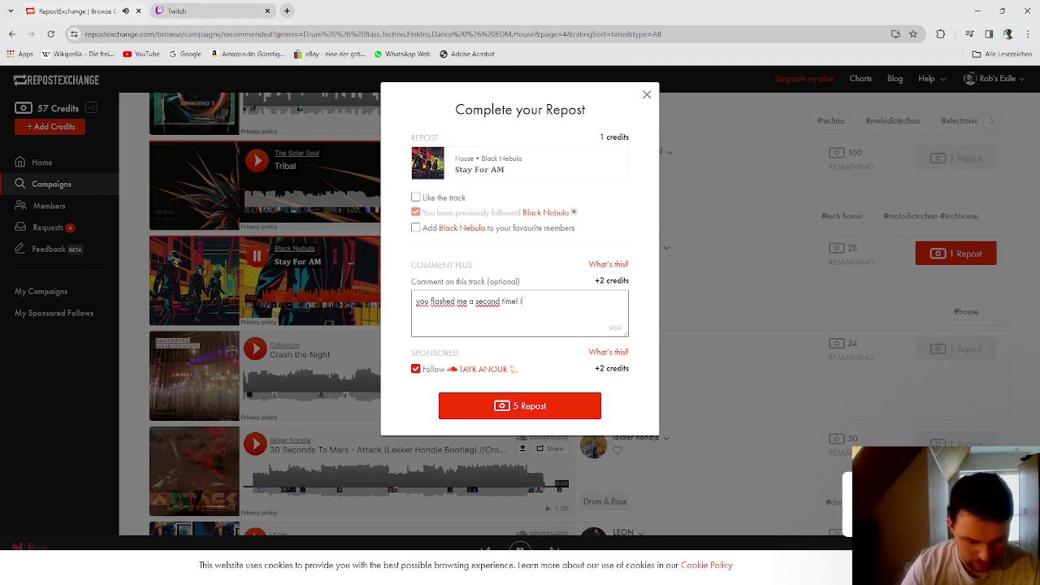
pyautogui.write("'m p")
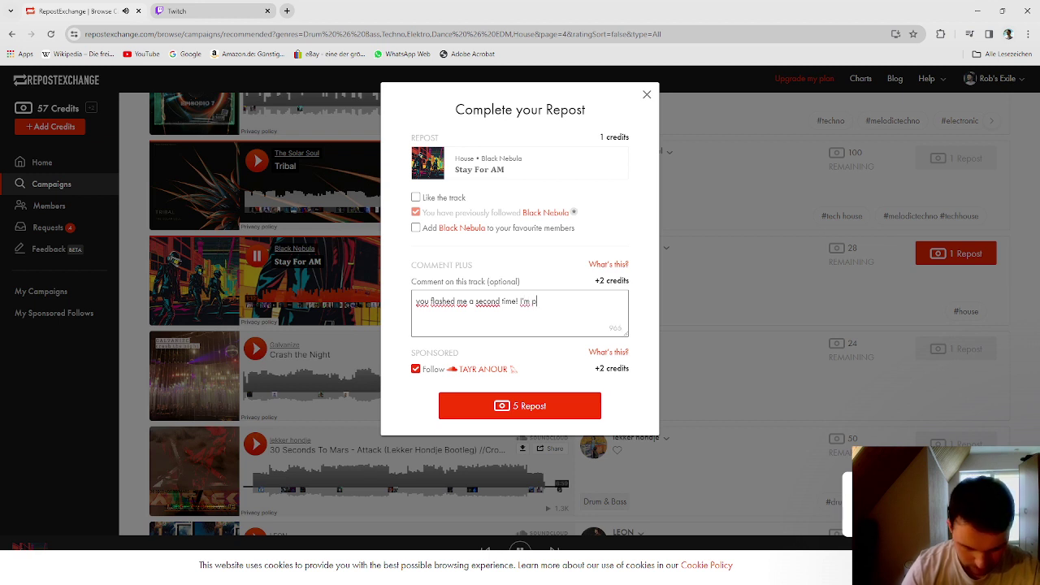
pyautogui.write('retty exc')
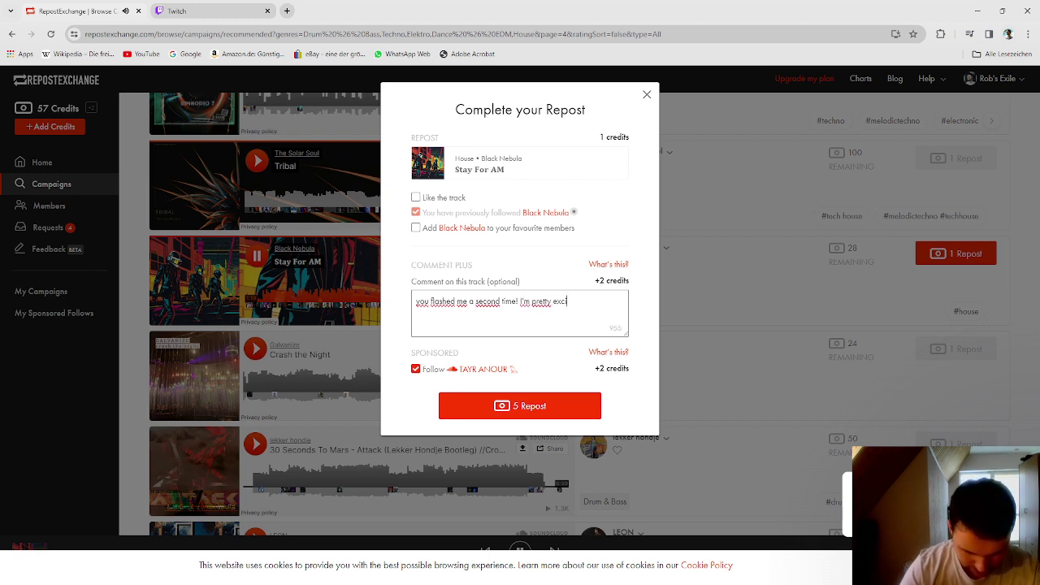
pyautogui.write('ited for')
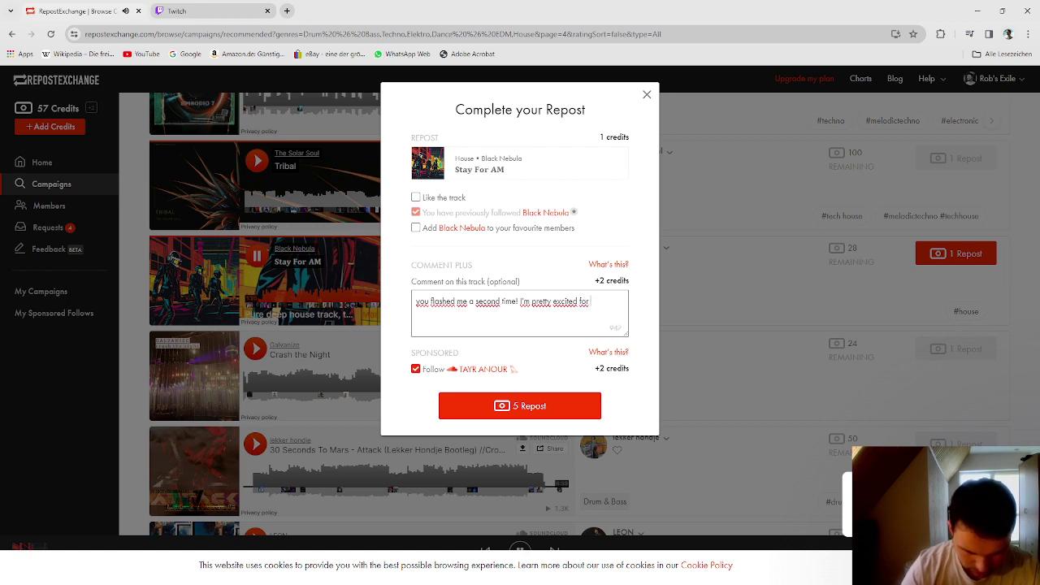
pyautogui.write('your')
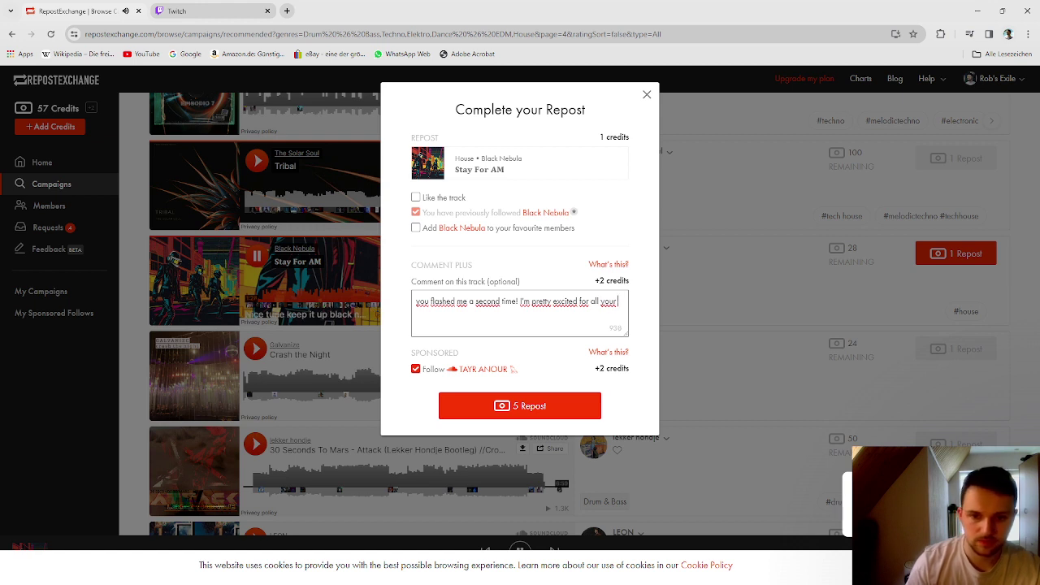
pyautogui.write("music. that's g")
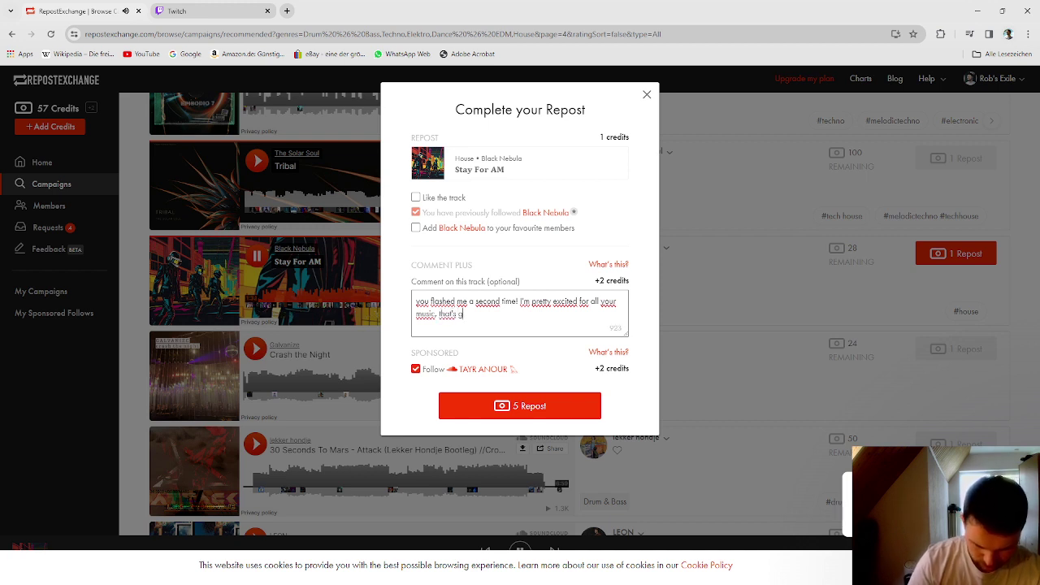
pyautogui.write('oing to come')
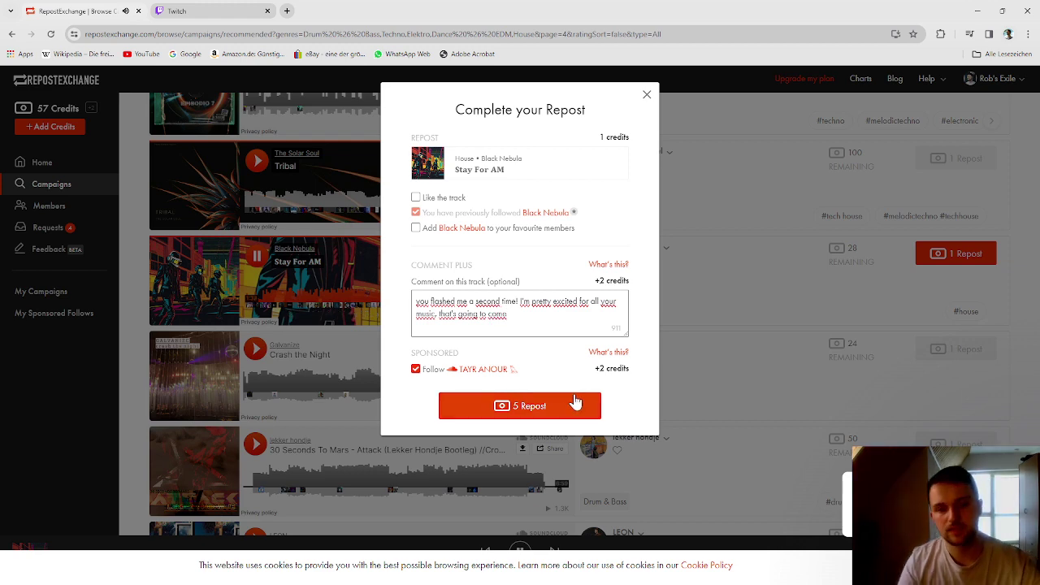
pyautogui.write('!')
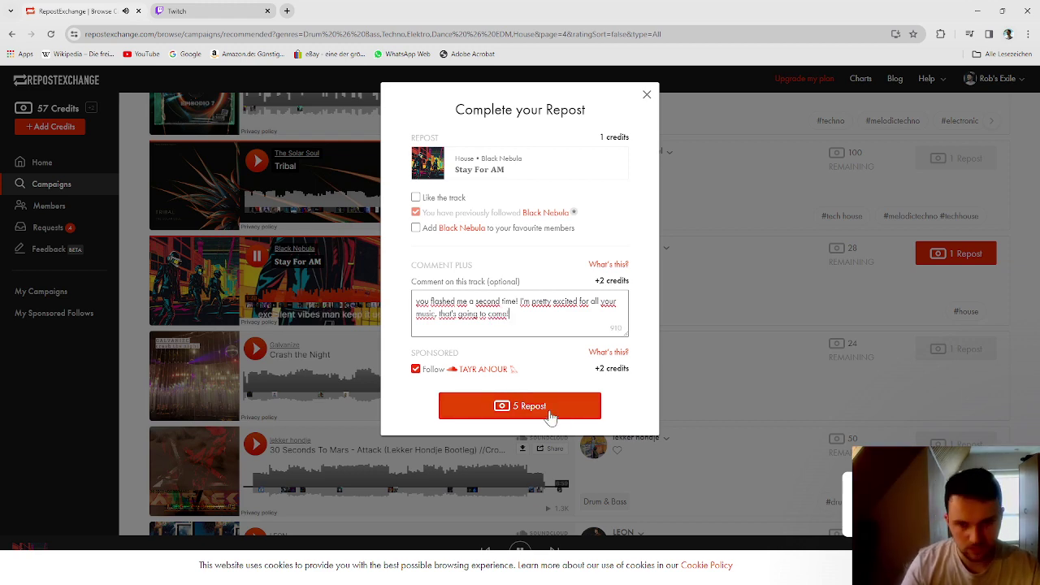
# Step: Turn off the sponsored TAYR ANOUR follow, submit the "Stay For AM" repost with a rating of 10 and skip the follow-up suggestions
pyautogui.click(416, 370)
pyautogui.click(479, 409)
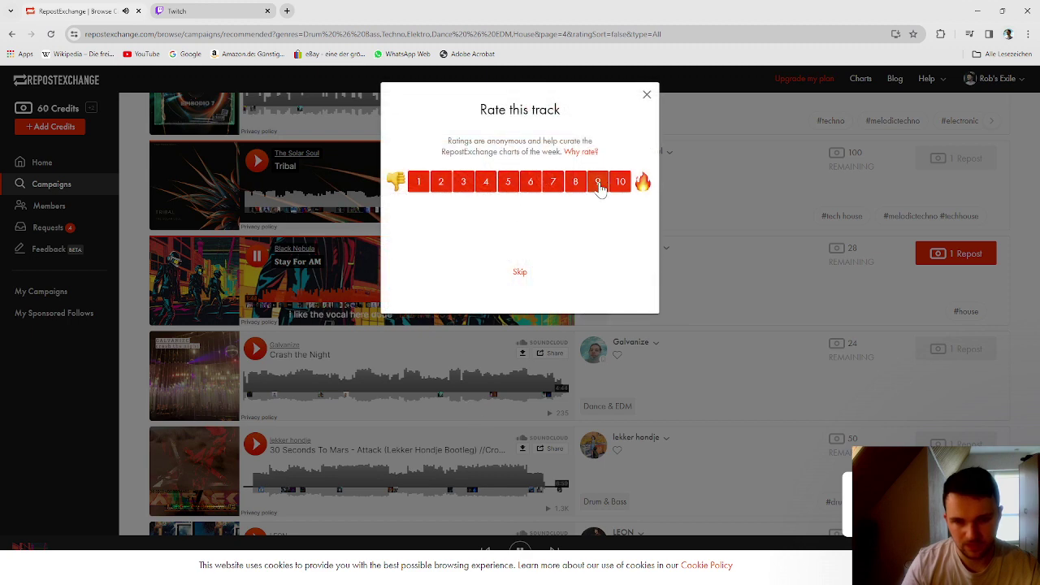
pyautogui.click(620, 184)
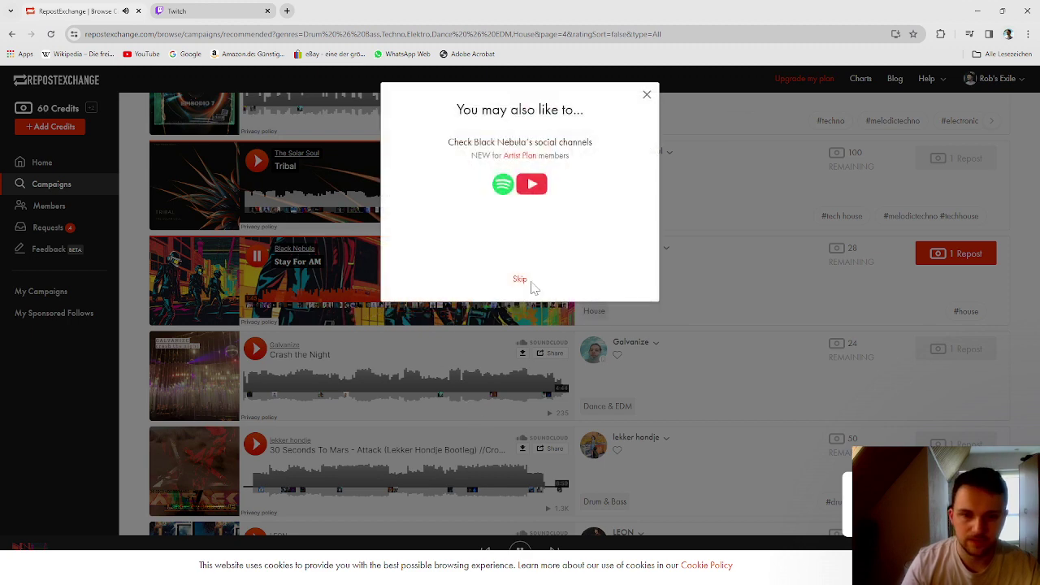
pyautogui.click(520, 281)
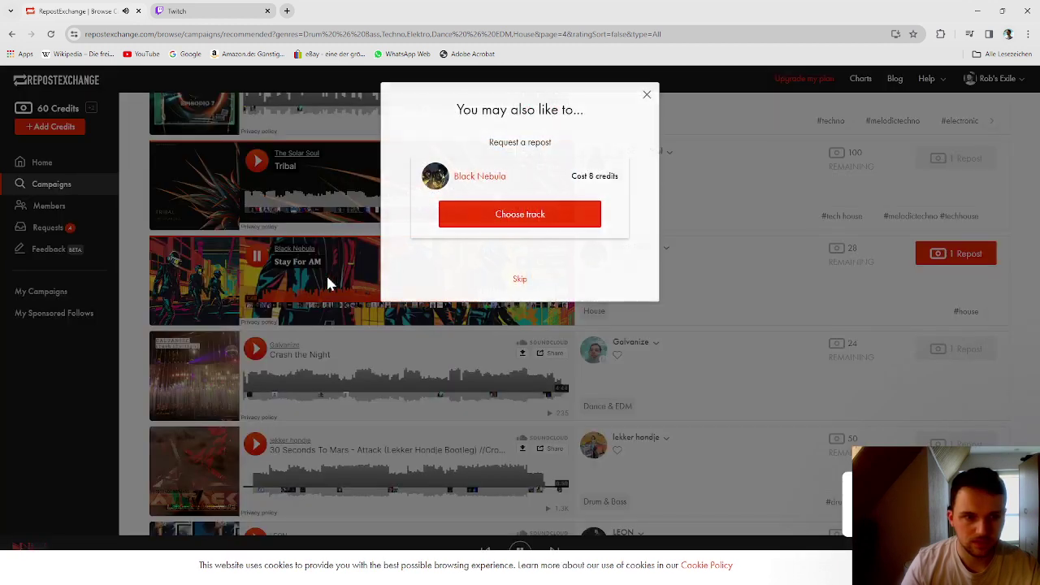
pyautogui.click(520, 280)
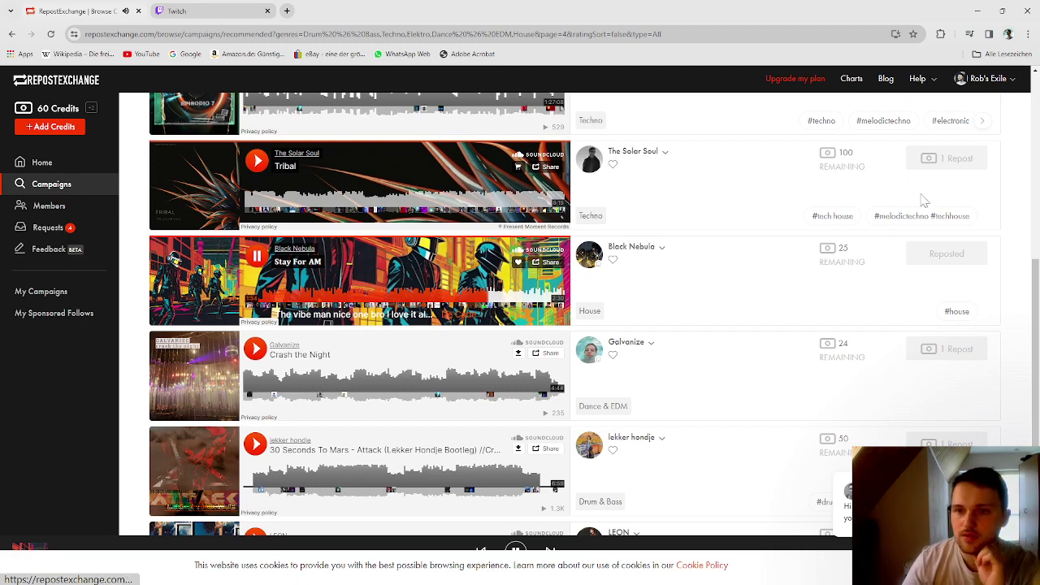
# Step: Open Black Nebula's SoundCloud profile from the "Stay For AM" player, close the Twitch tab and return to the campaigns
pyautogui.scroll(5, 736, 216)
pyautogui.scroll(-5, 735, 212)
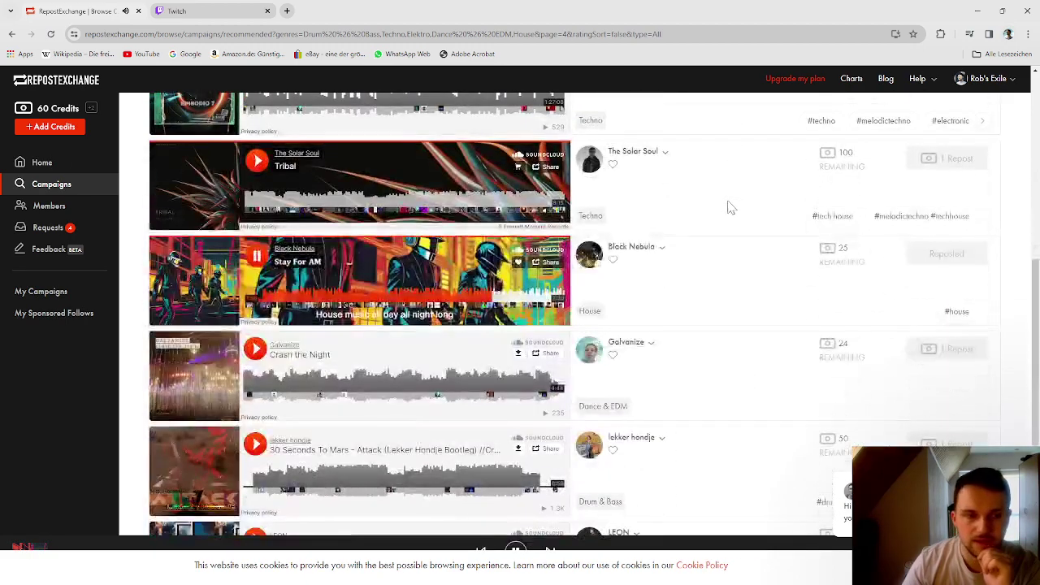
pyautogui.click(305, 257)
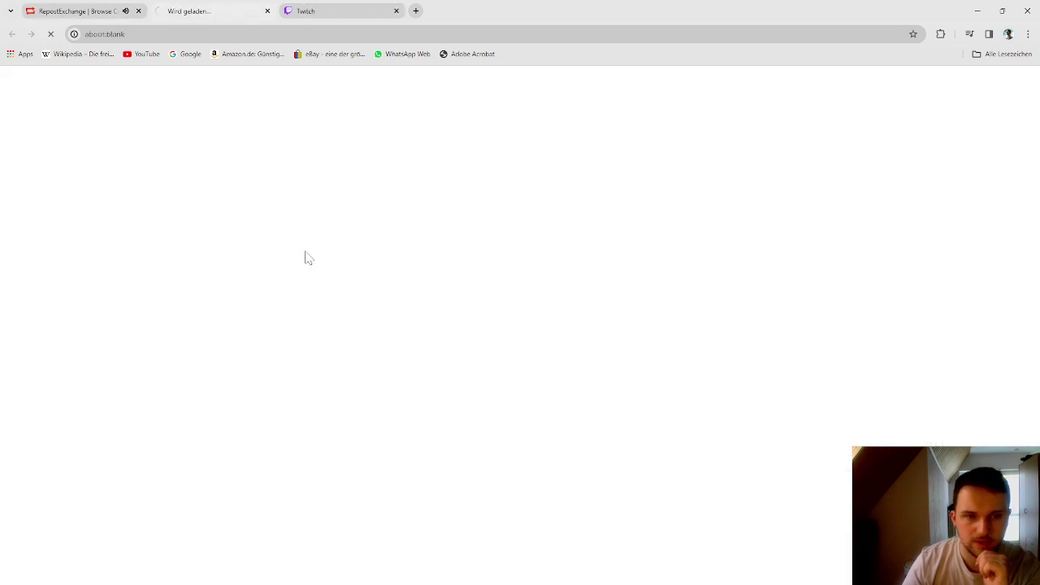
pyautogui.click(396, 10)
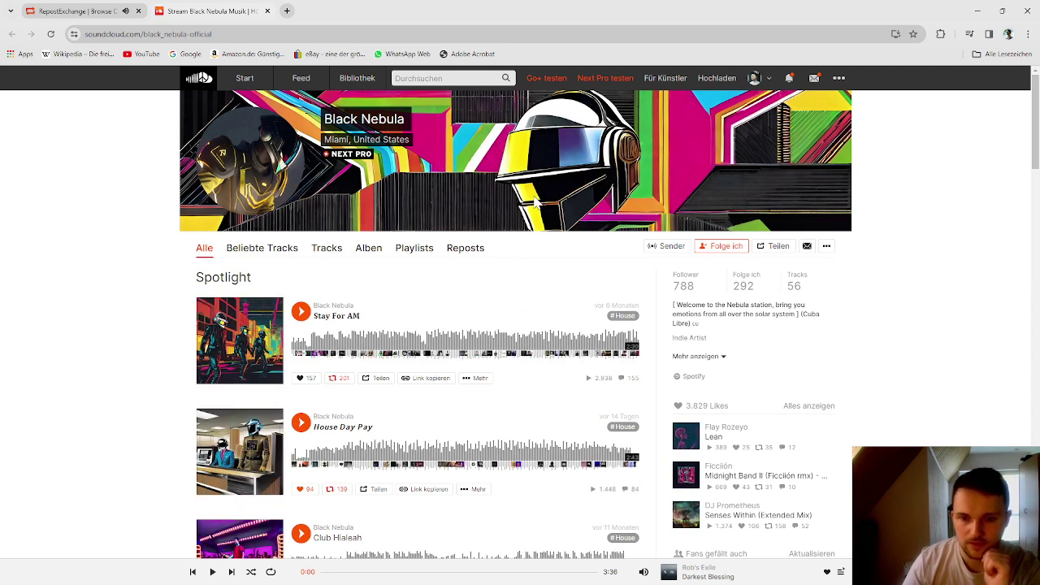
pyautogui.click(81, 10)
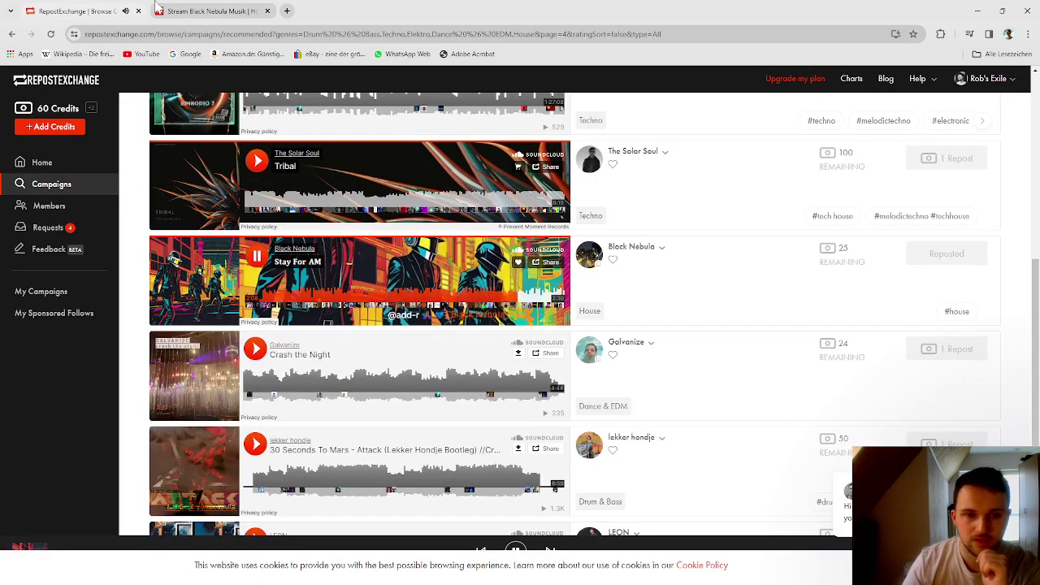
pyautogui.click(309, 258)
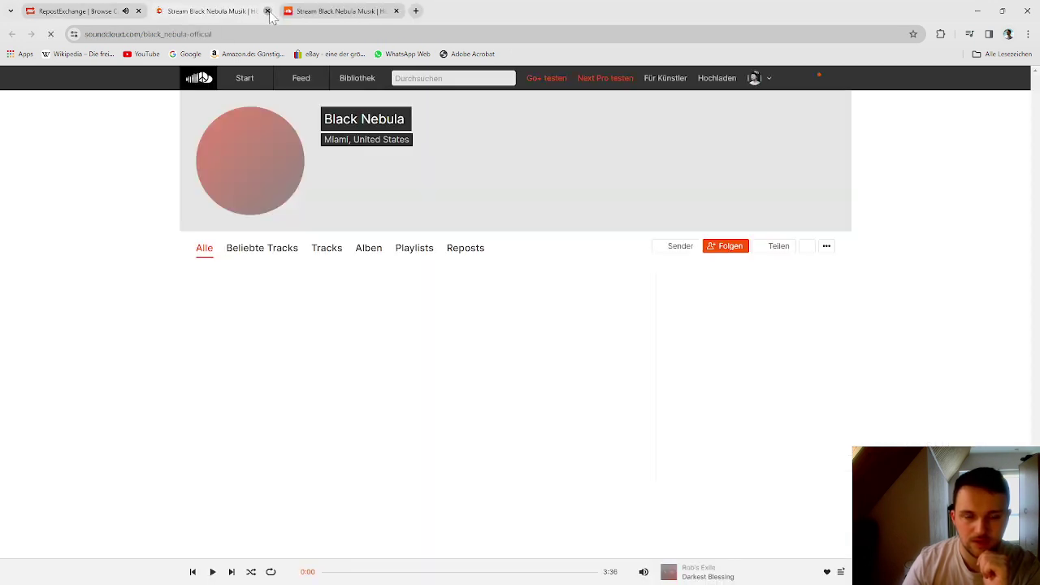
pyautogui.hotkey('ctrl', 'w')
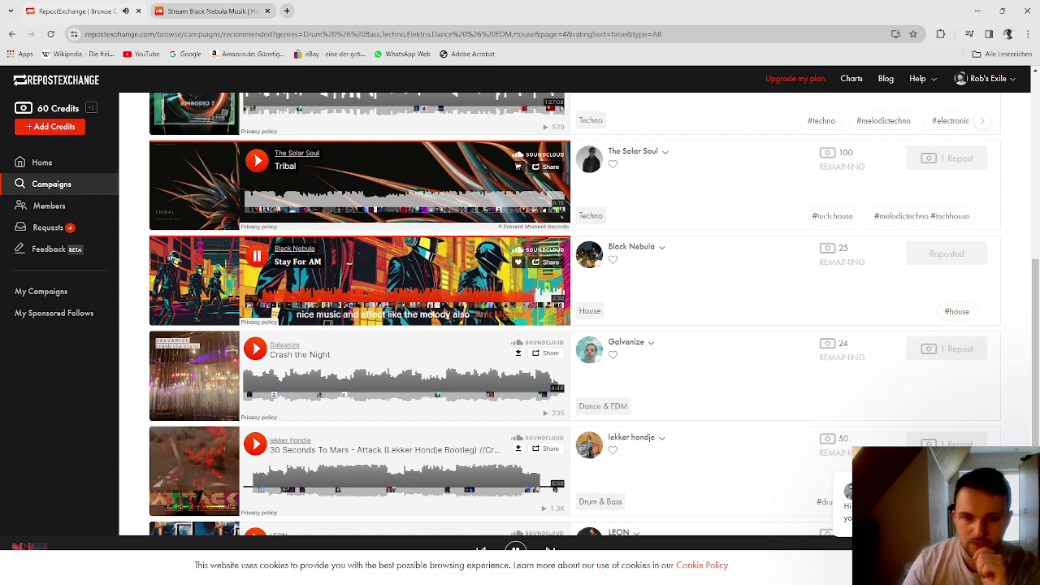
# Step: Start a new repost request from the requests page and look through the first page of recommended members
pyautogui.click(42, 233)
pyautogui.click(556, 109)
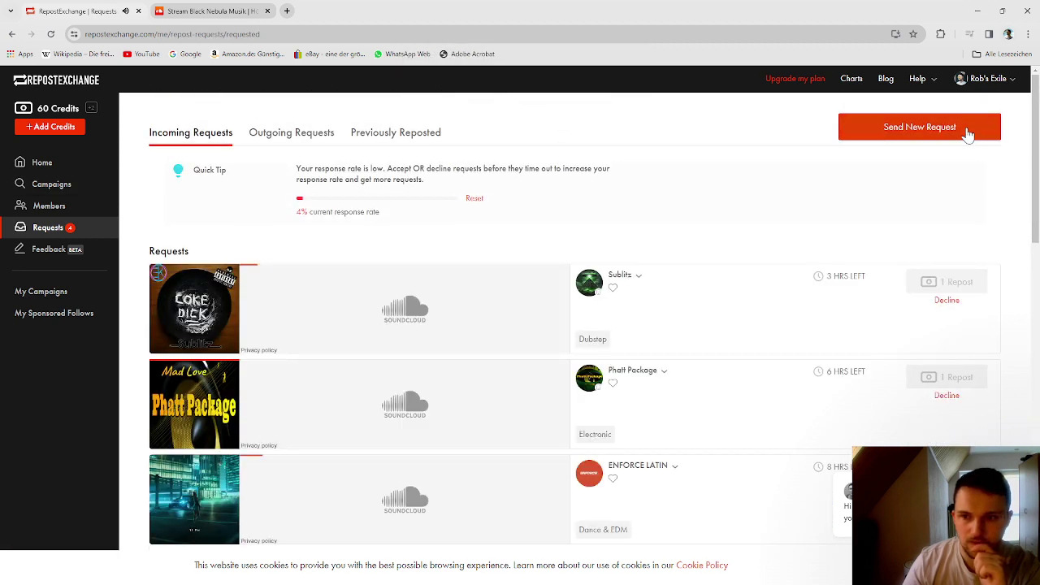
pyautogui.click(969, 130)
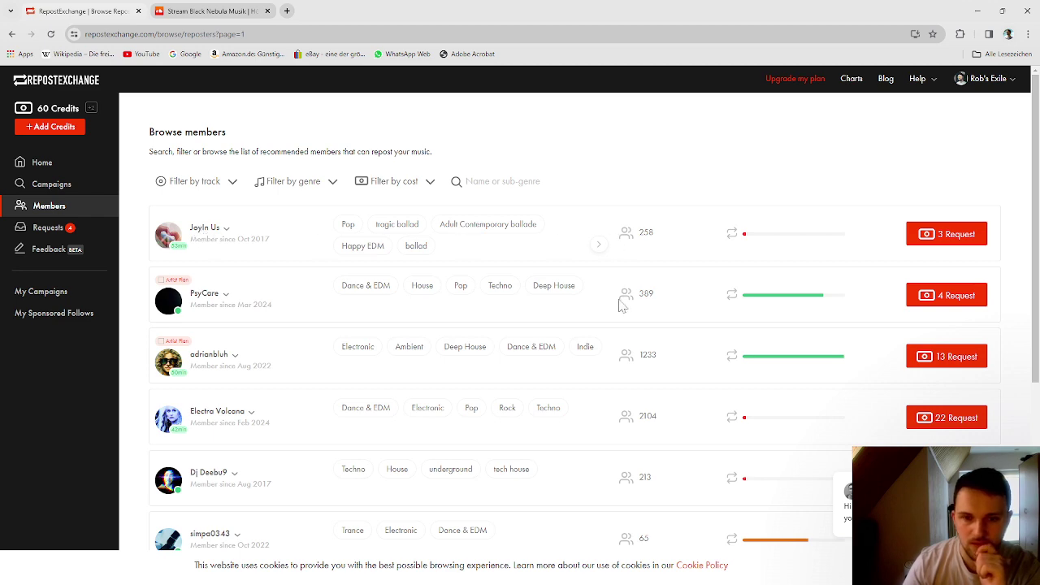
pyautogui.scroll(-2, 468, 274)
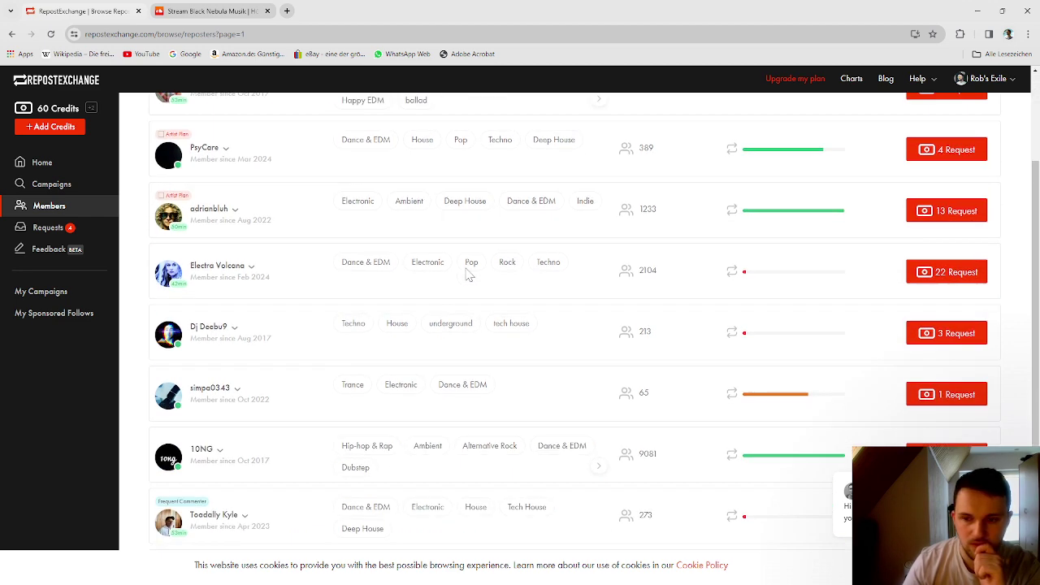
pyautogui.scroll(-2, 468, 274)
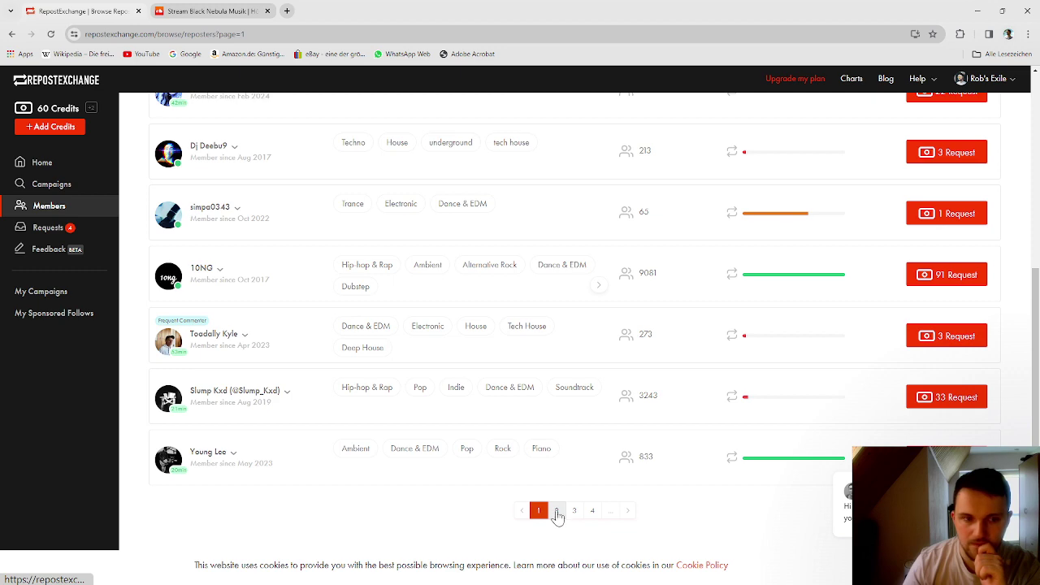
pyautogui.scroll(3, 200, 156)
# Step: Return to the campaigns, start a new campaign and look through the own tracks available for it
pyautogui.click(51, 185)
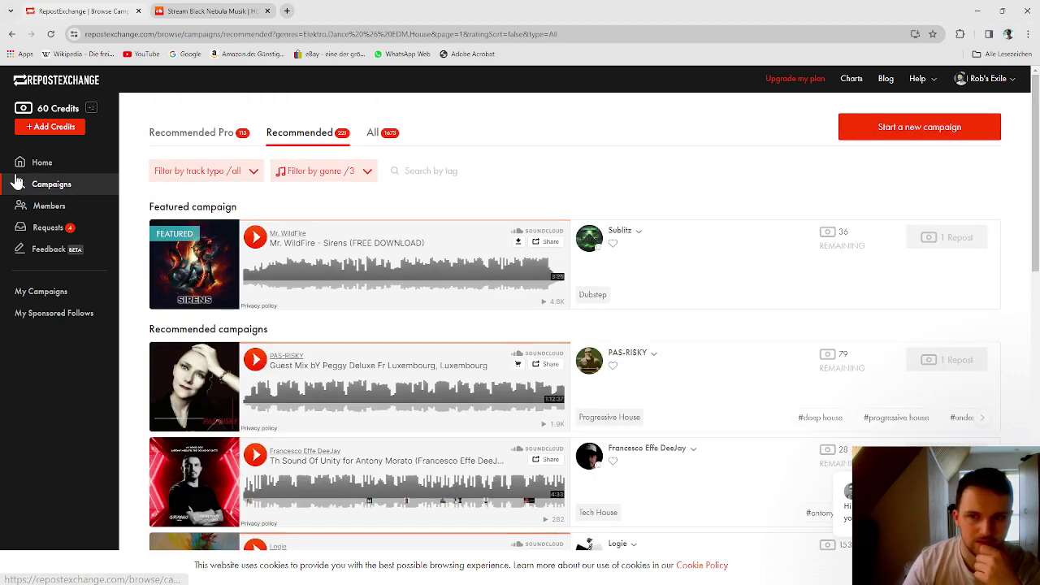
pyautogui.click(967, 128)
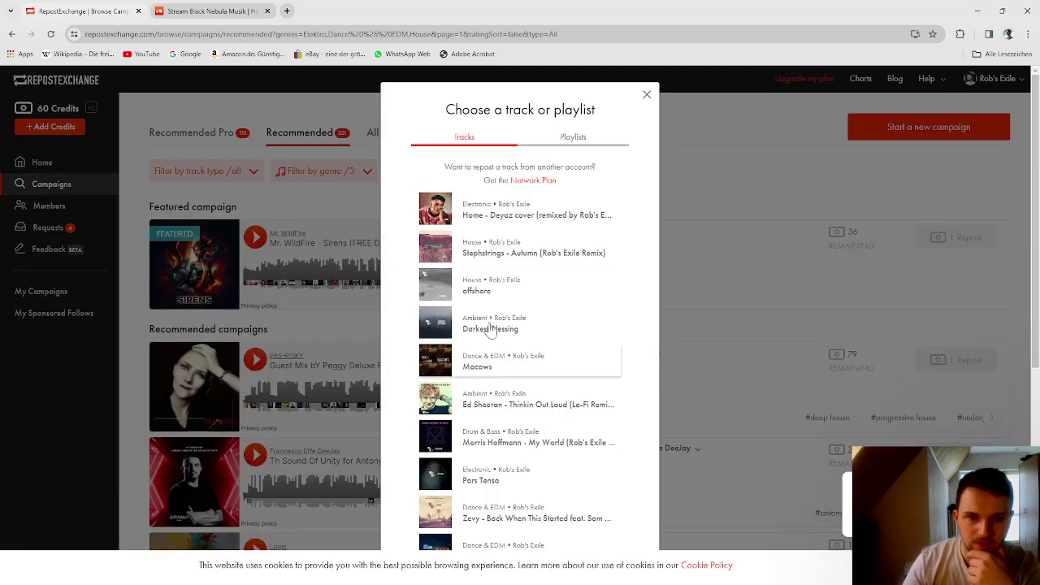
pyautogui.scroll(-5, 558, 384)
pyautogui.scroll(5, 559, 389)
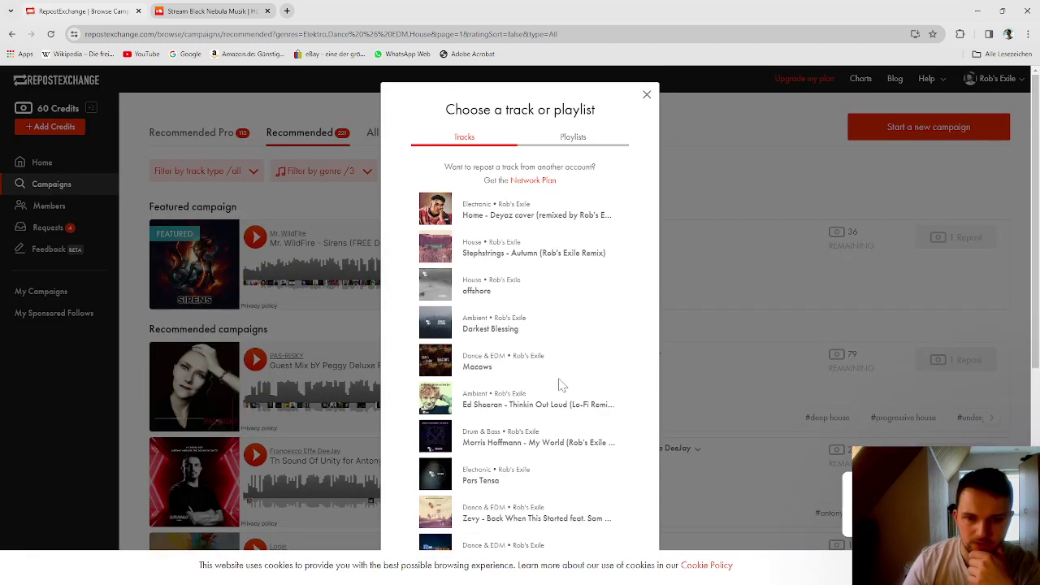